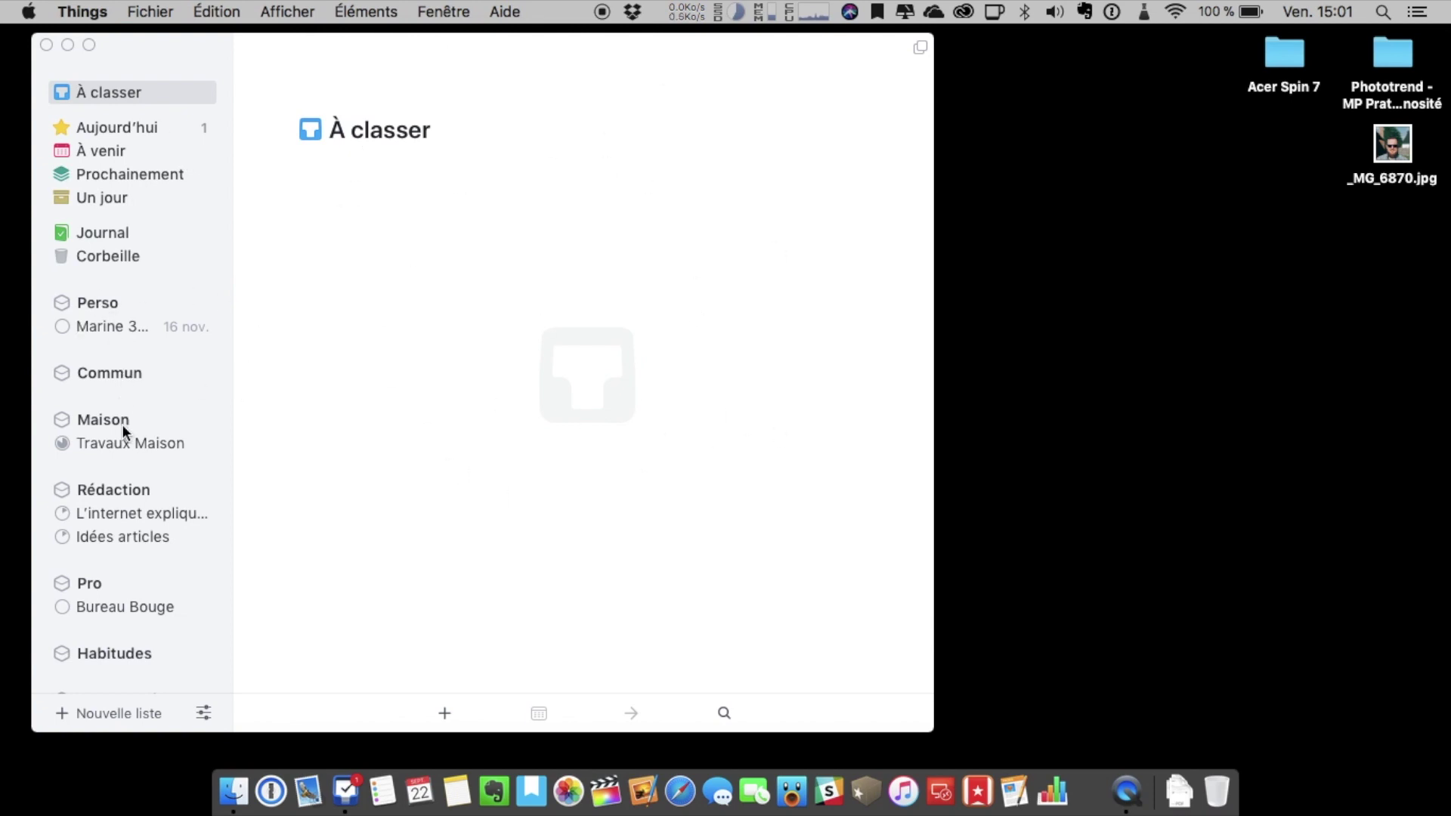
Step: Look over the projects and tasks in the Rédaction area and return to the À classer list
{"action": "left_click", "coordinate": [141, 488]}
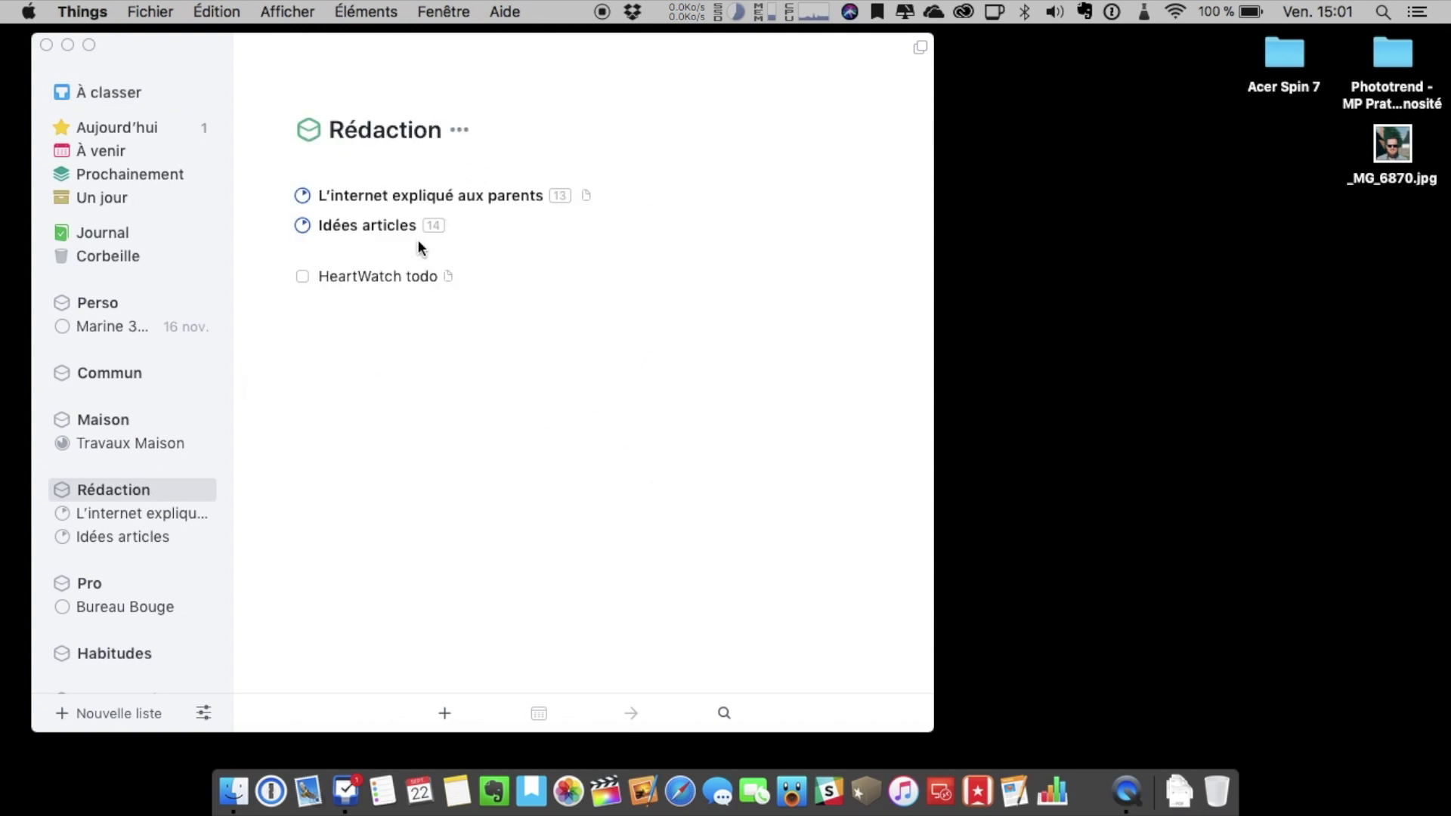
{"action": "left_click", "coordinate": [142, 130]}
{"action": "left_click", "coordinate": [140, 98]}
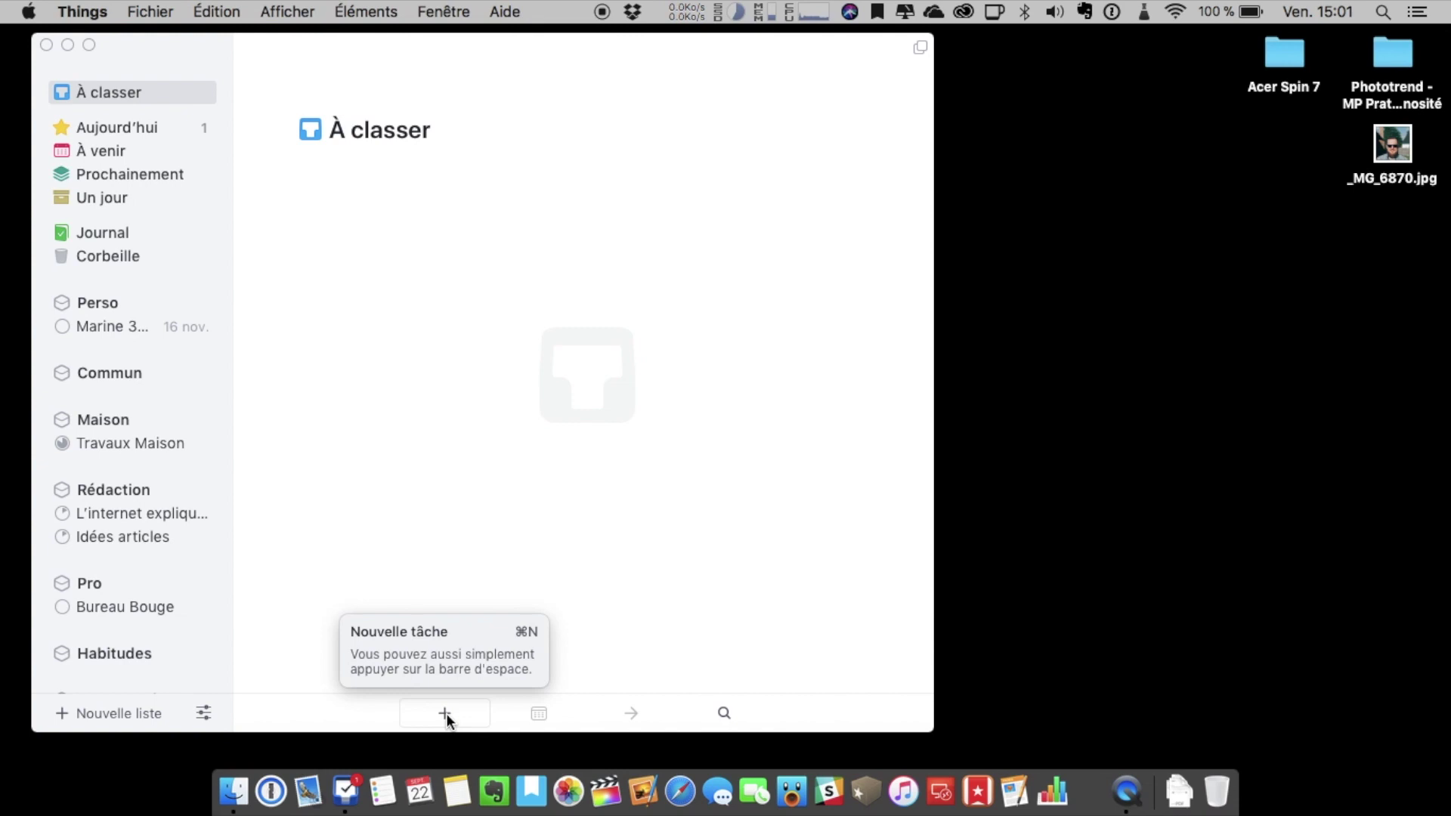
Step: Add two tasks named Exemple and Exemple 2 to the À classer list, entering the second through the quick entry window
{"action": "key", "text": "super+n"}
{"action": "type", "text": "Exemple"}
{"action": "key", "text": "Return"}
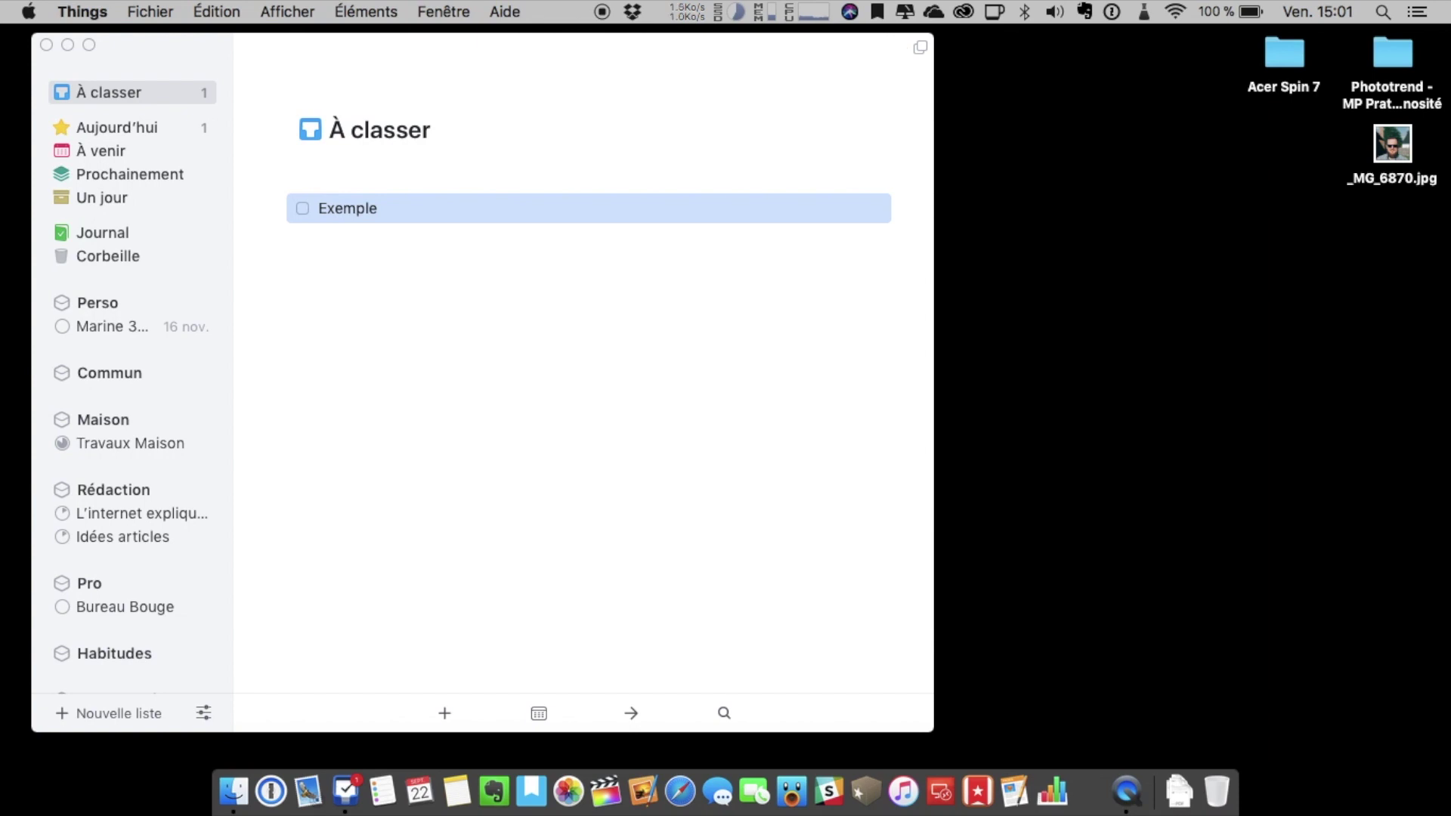
{"action": "key", "text": "ctrl+space"}
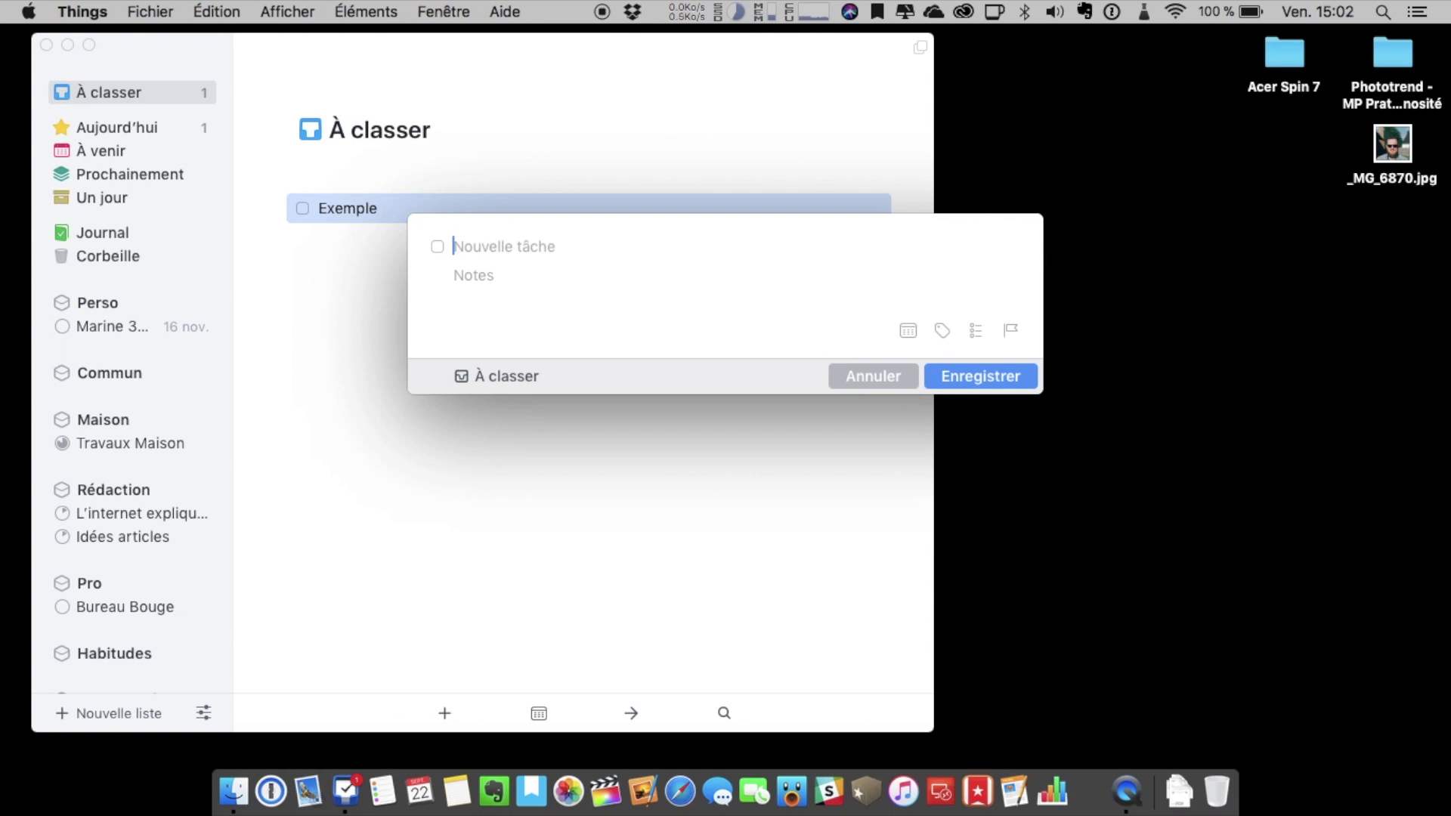
{"action": "type", "text": "Exemple 2"}
{"action": "key", "text": "Return"}
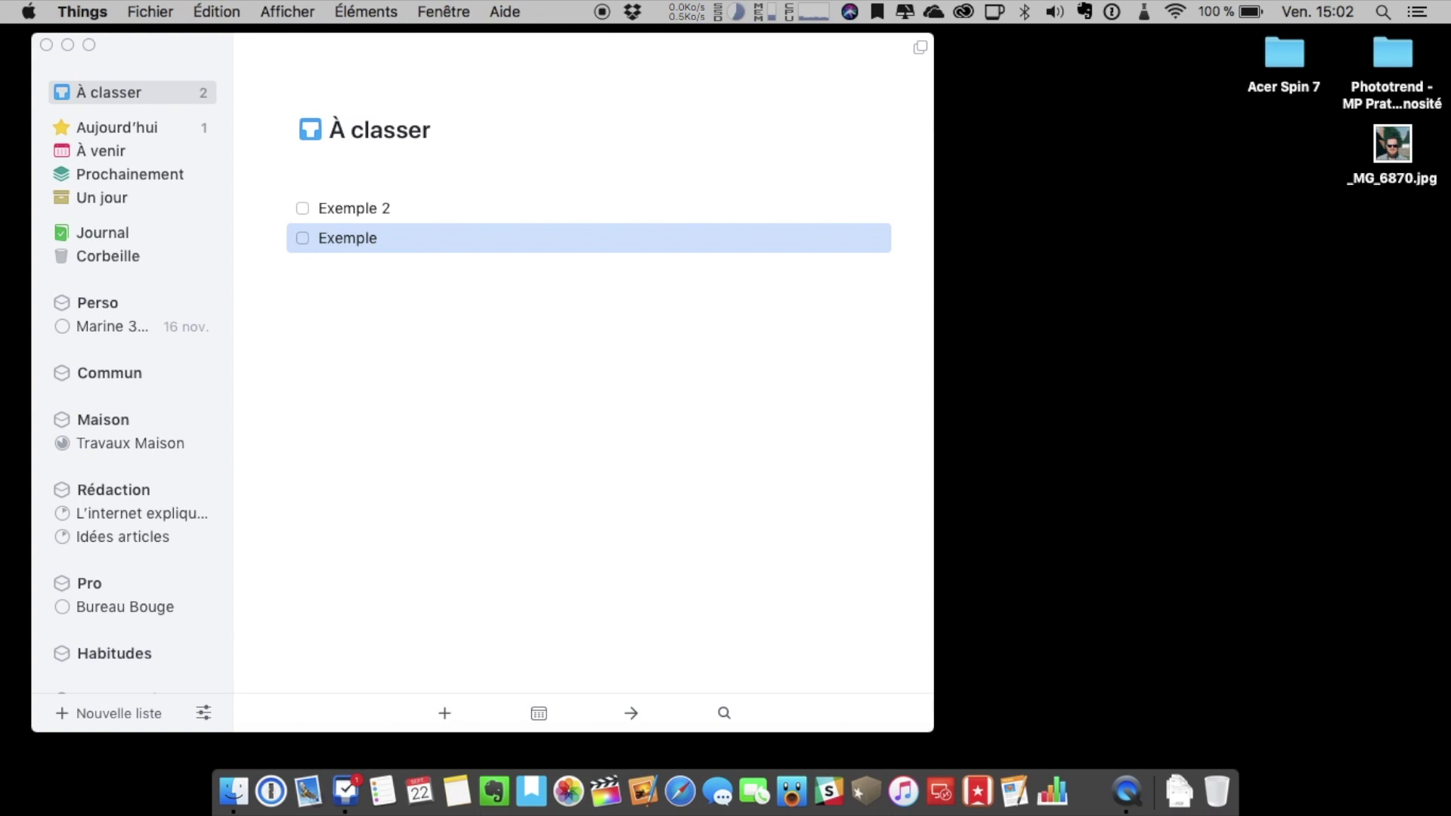
Step: Open the Exemple task and examine its deadline calendar and its Quand scheduling options without setting a date
{"action": "double_click", "coordinate": [493, 239]}
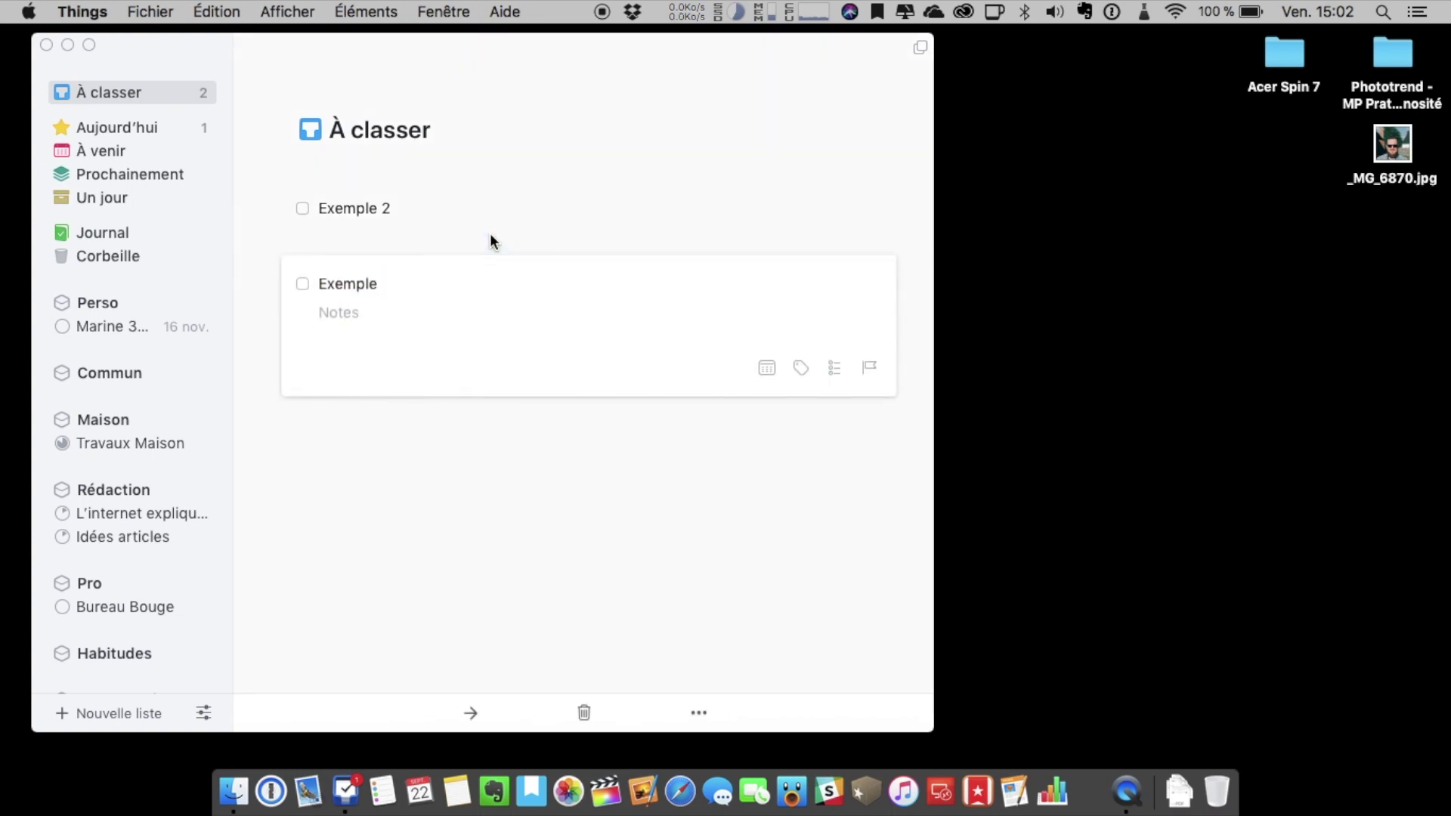
{"action": "left_click", "coordinate": [371, 321]}
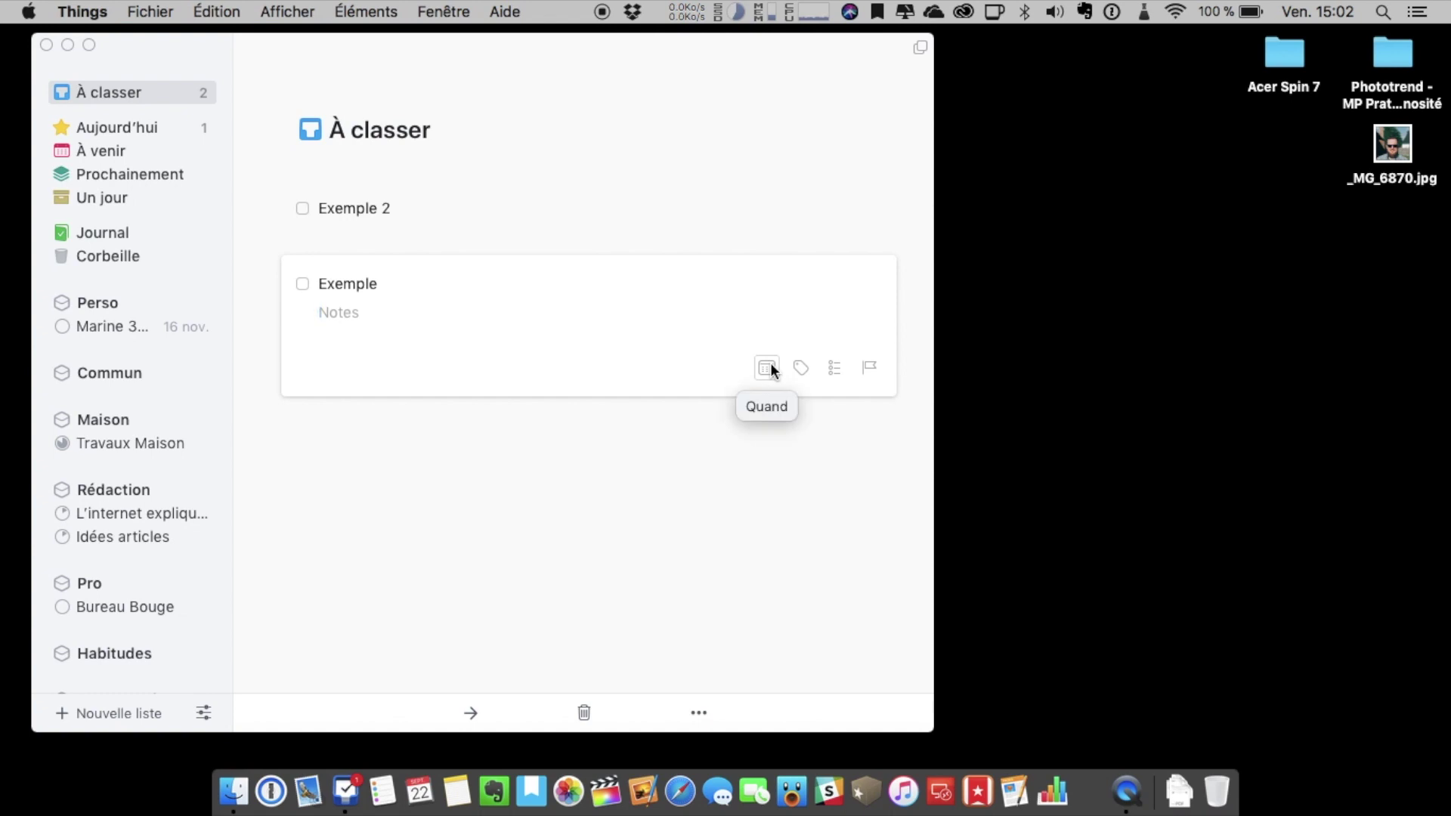
{"action": "left_click", "coordinate": [869, 367]}
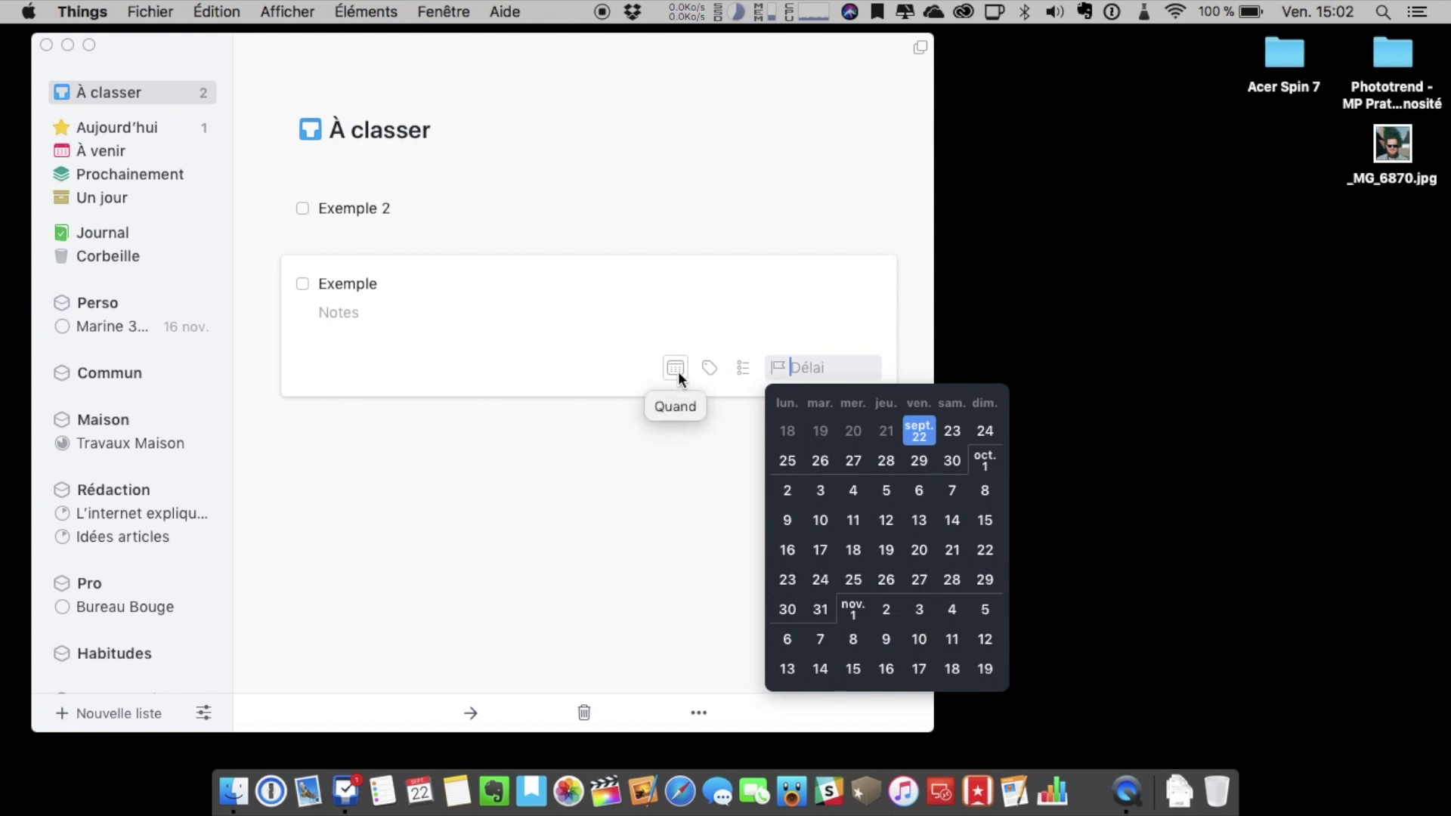
{"action": "left_click", "coordinate": [655, 431]}
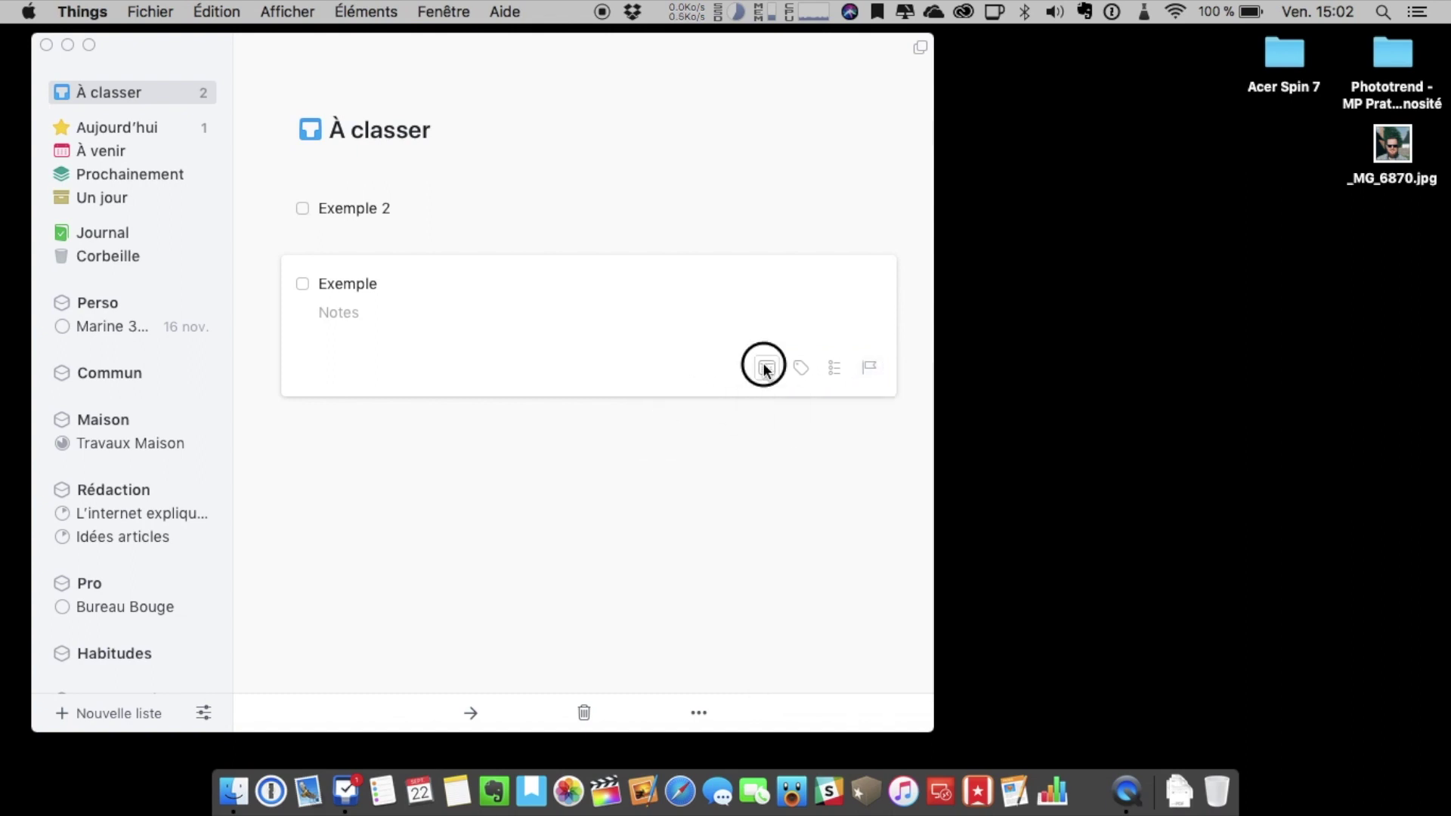
{"action": "left_click", "coordinate": [761, 370]}
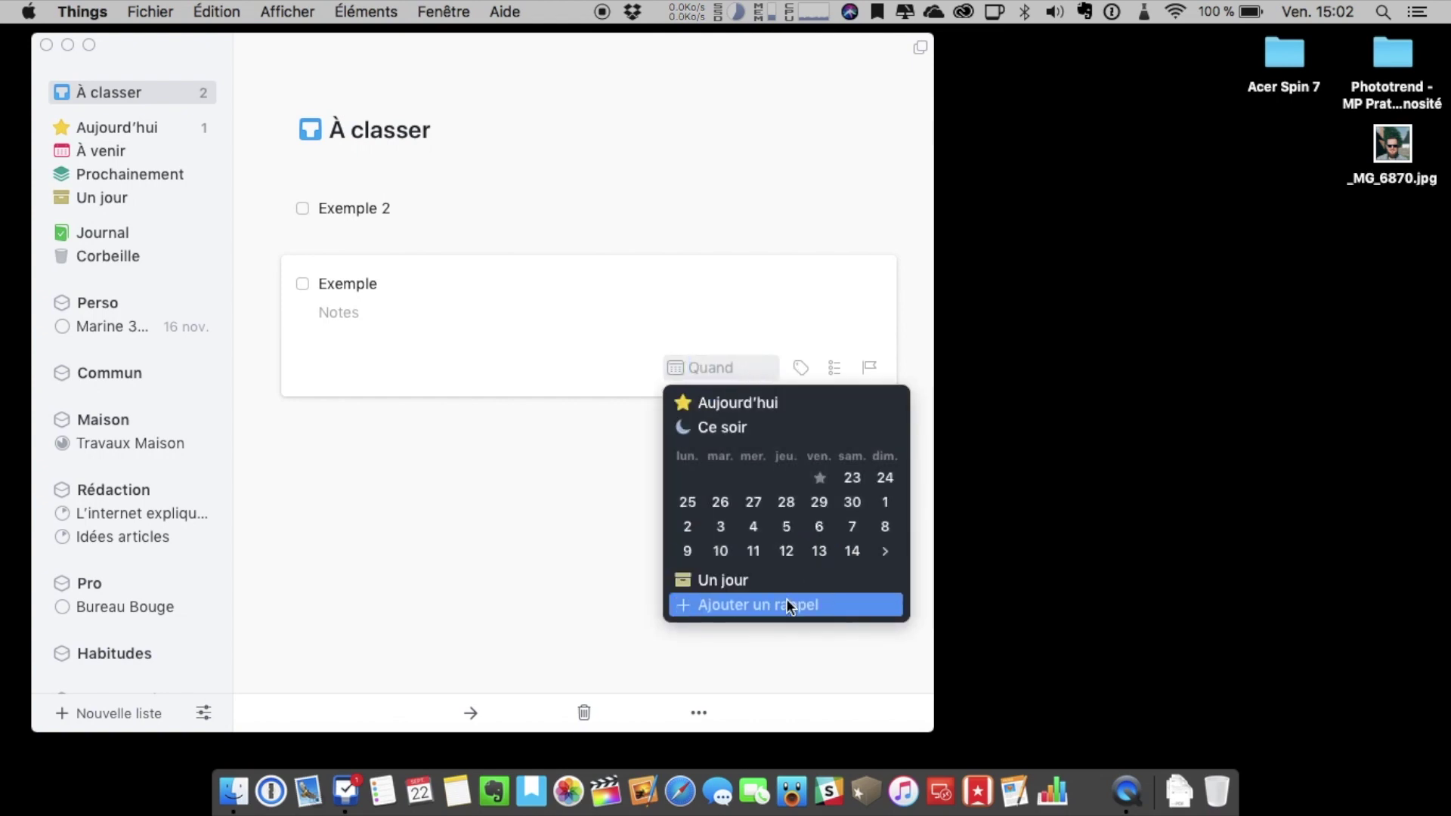
{"action": "left_click", "coordinate": [602, 541]}
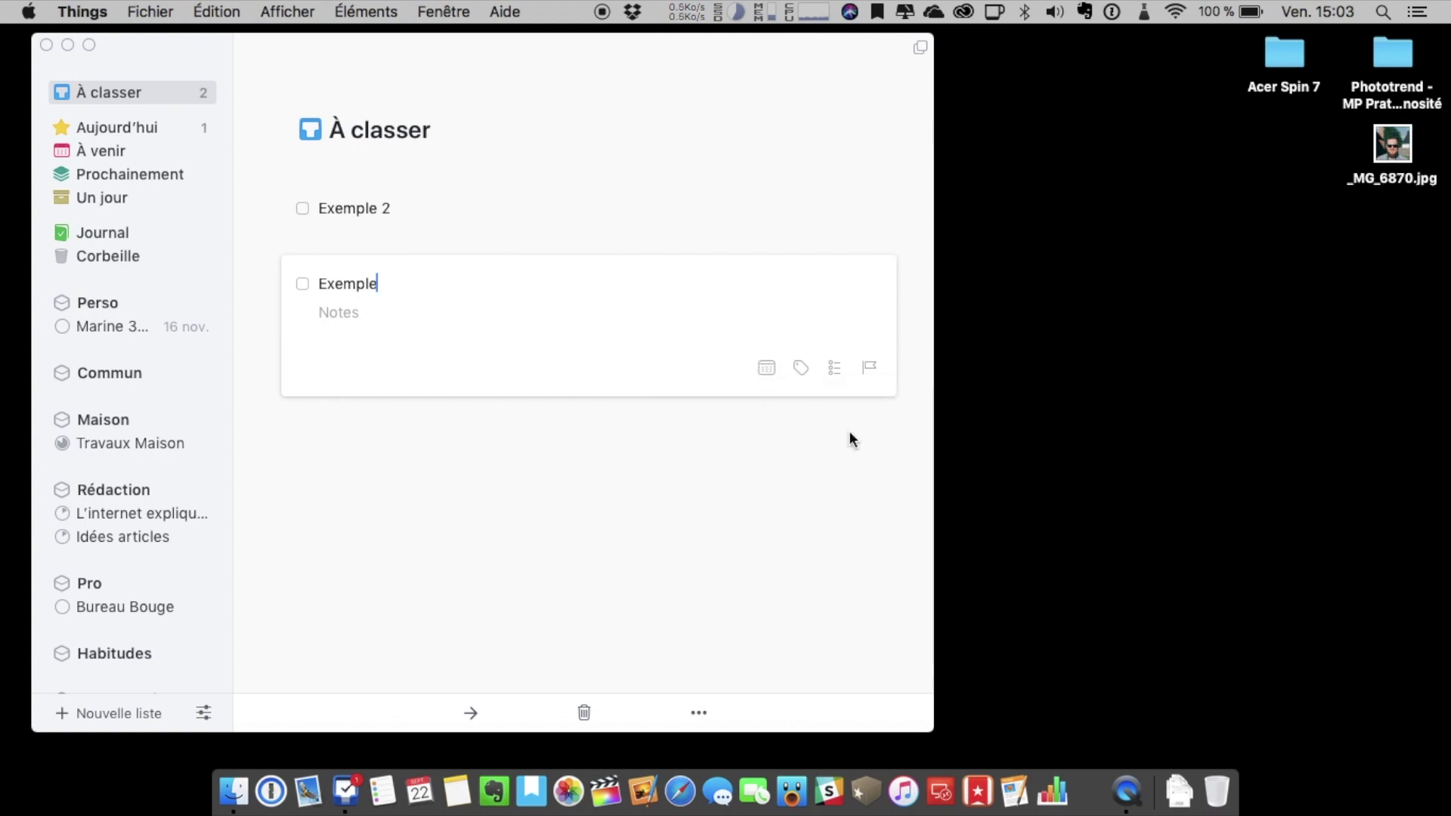
Step: Set the Exemple task's deadline to 20 October and close the task
{"action": "left_click", "coordinate": [867, 372]}
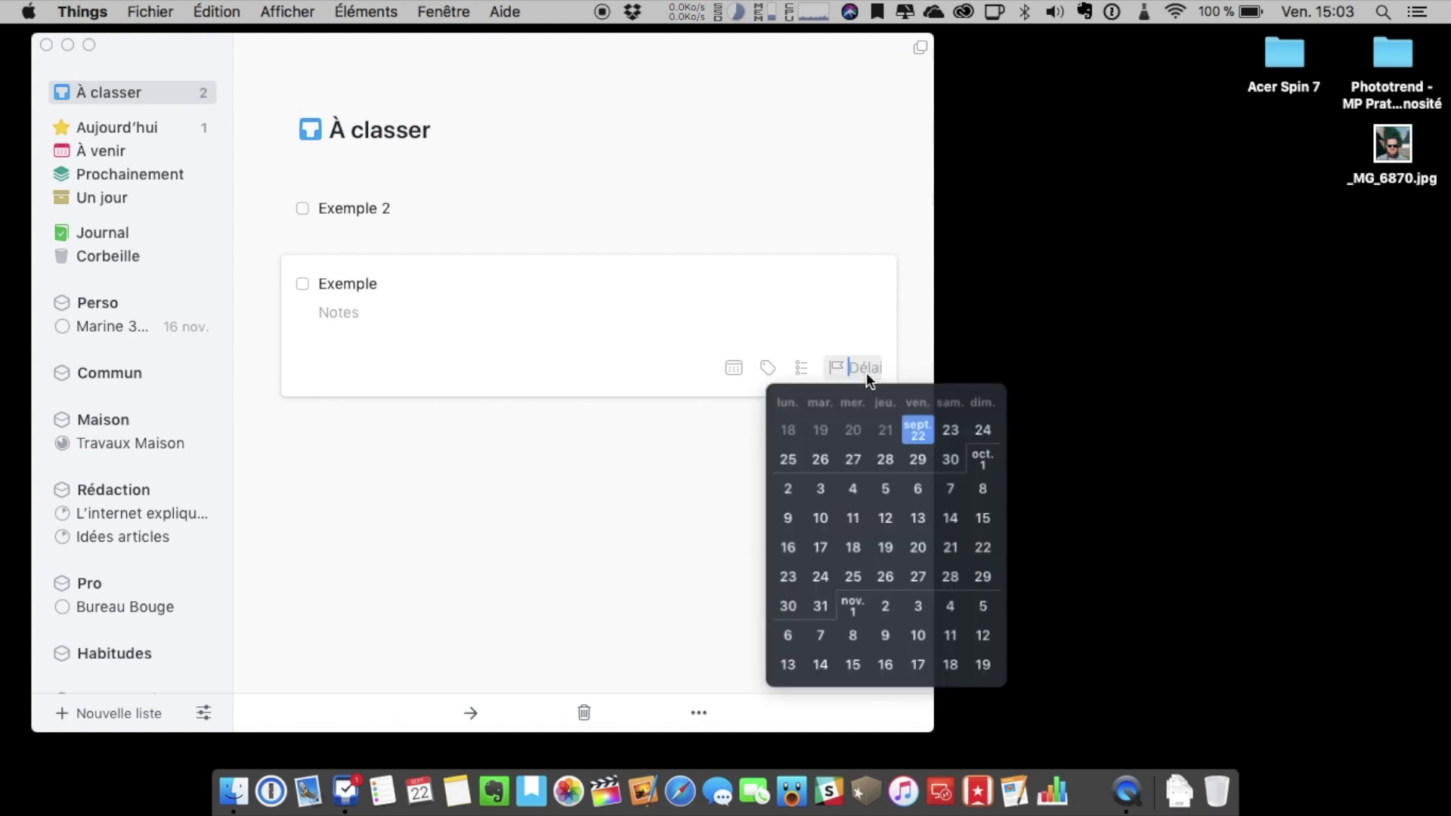
{"action": "left_click", "coordinate": [909, 559]}
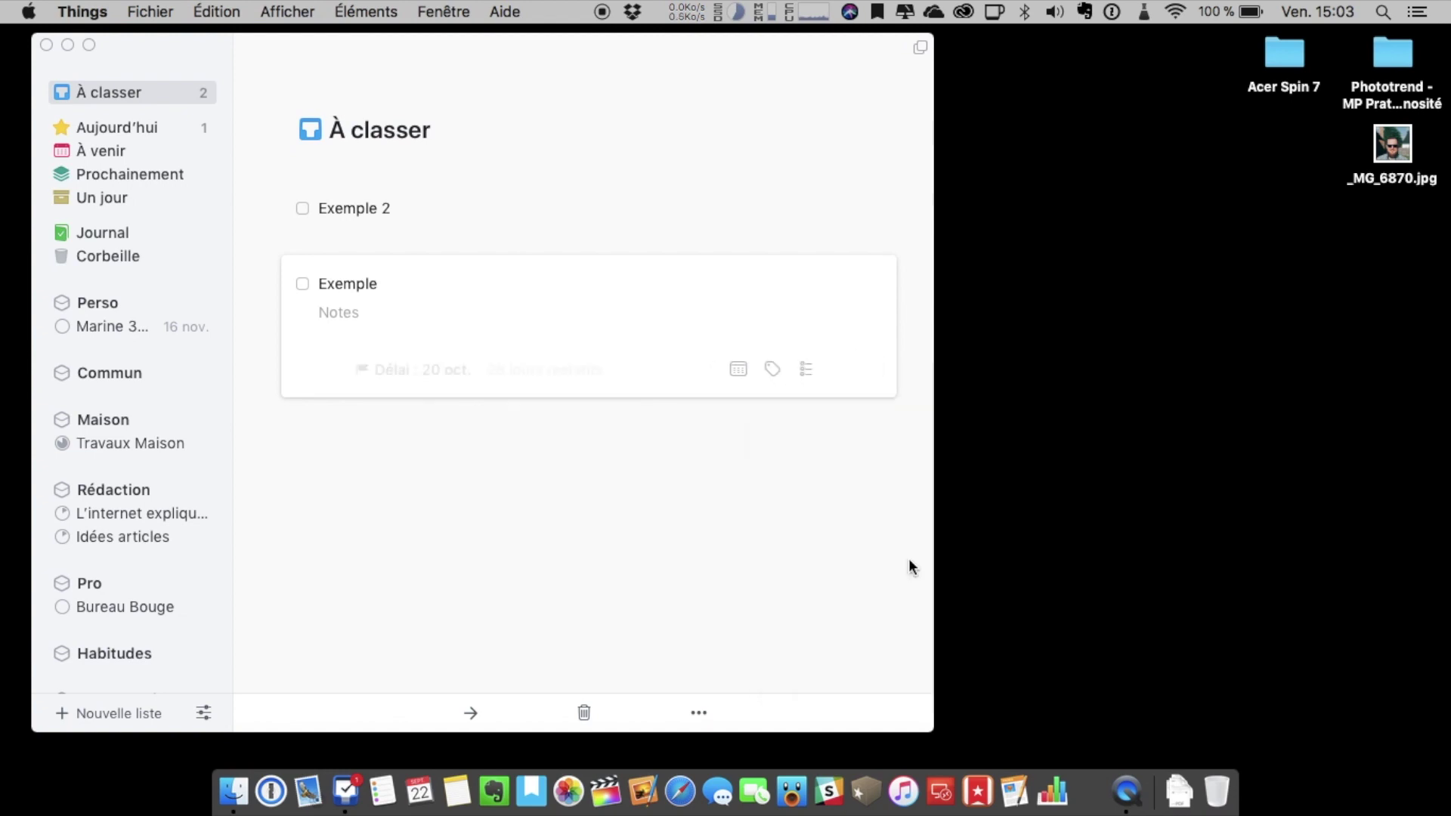
{"action": "left_click", "coordinate": [783, 540]}
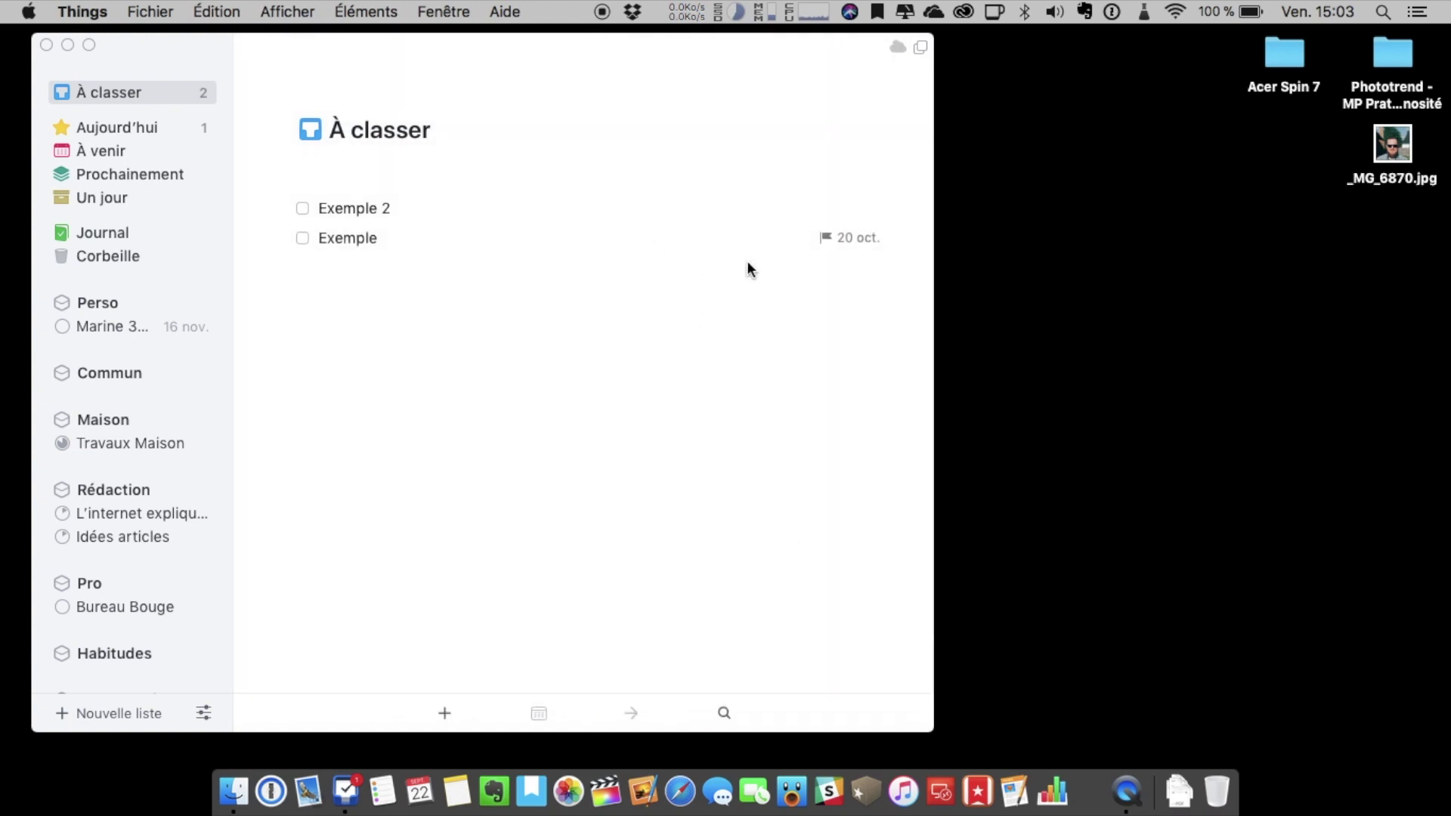
Step: Reopen the Exemple task, replace its deadline with 28 September and close the task
{"action": "left_click", "coordinate": [855, 233]}
{"action": "double_click", "coordinate": [858, 245]}
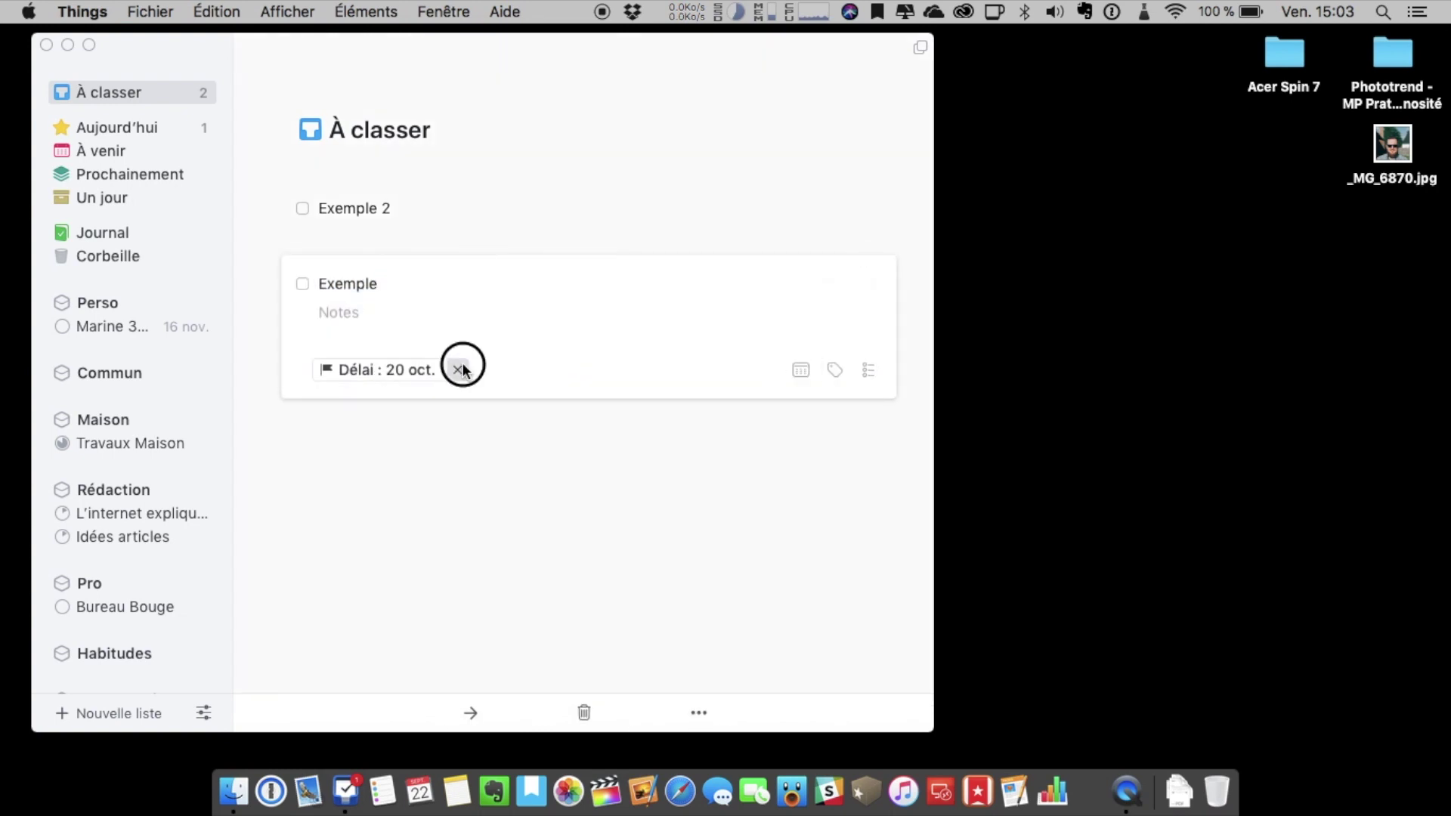
{"action": "left_click", "coordinate": [459, 370]}
{"action": "left_click", "coordinate": [865, 369]}
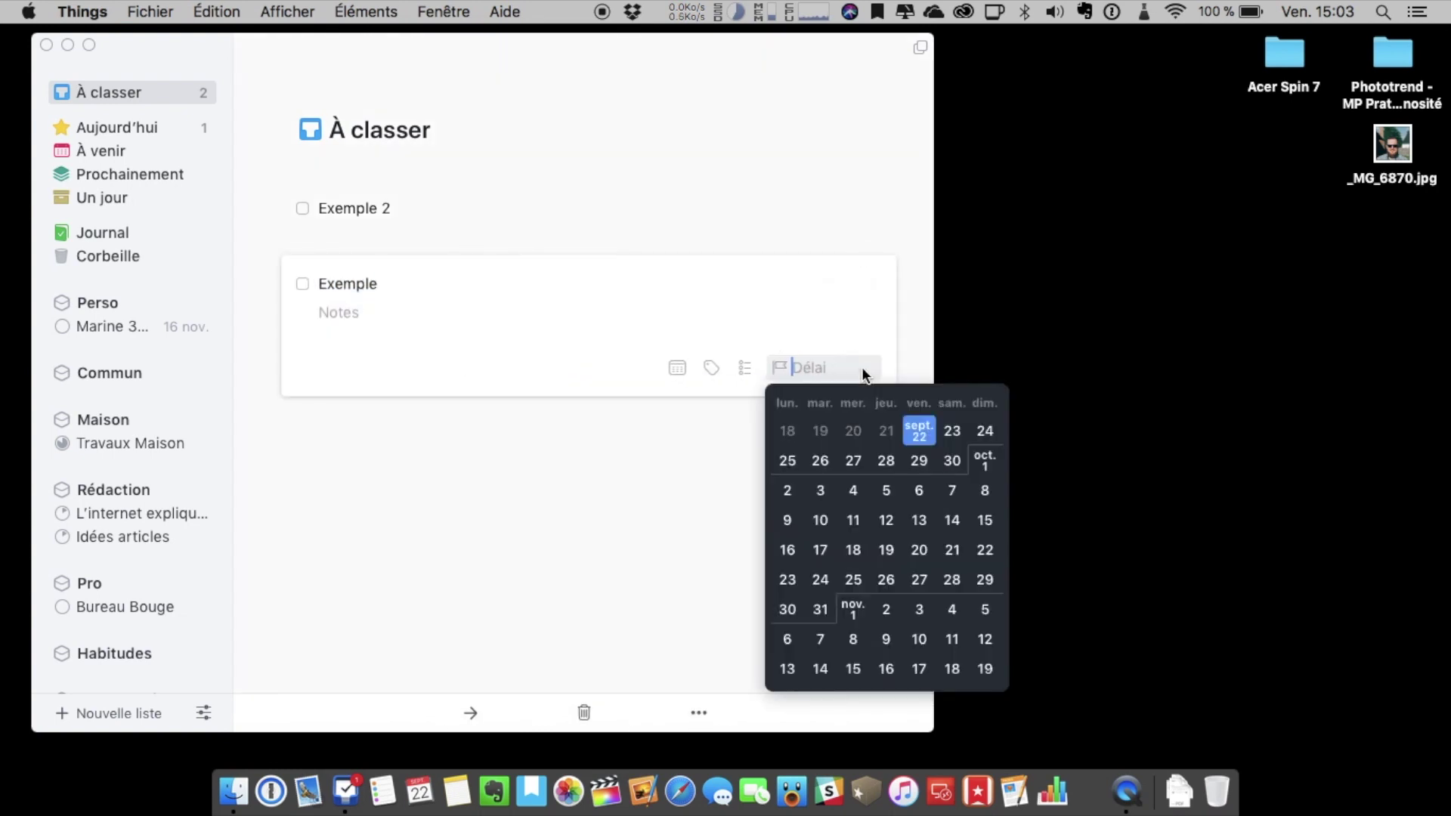
{"action": "left_click", "coordinate": [901, 453]}
{"action": "left_click", "coordinate": [777, 457]}
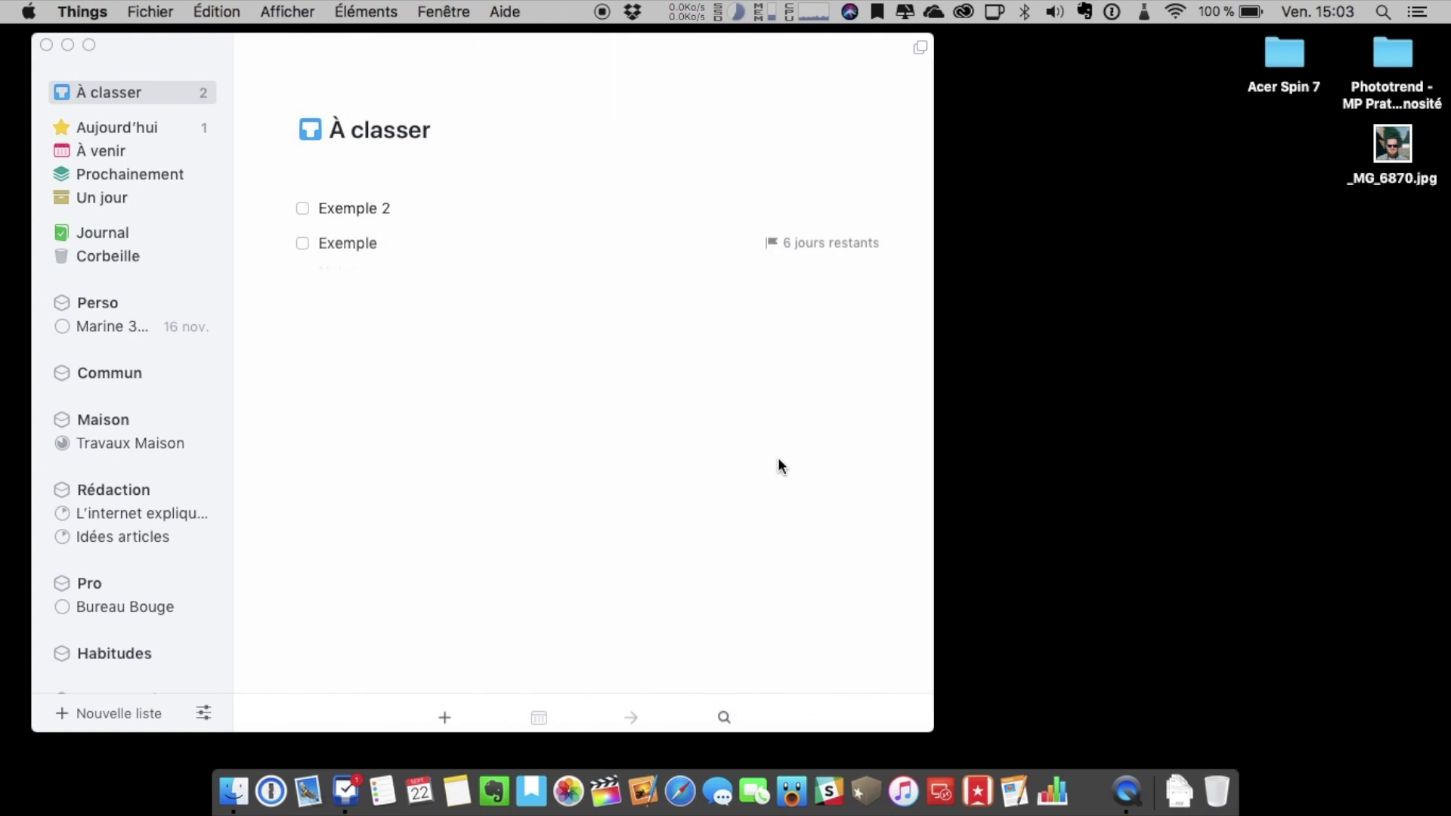
Step: Reopen the Exemple task and remove its deadline
{"action": "double_click", "coordinate": [852, 236]}
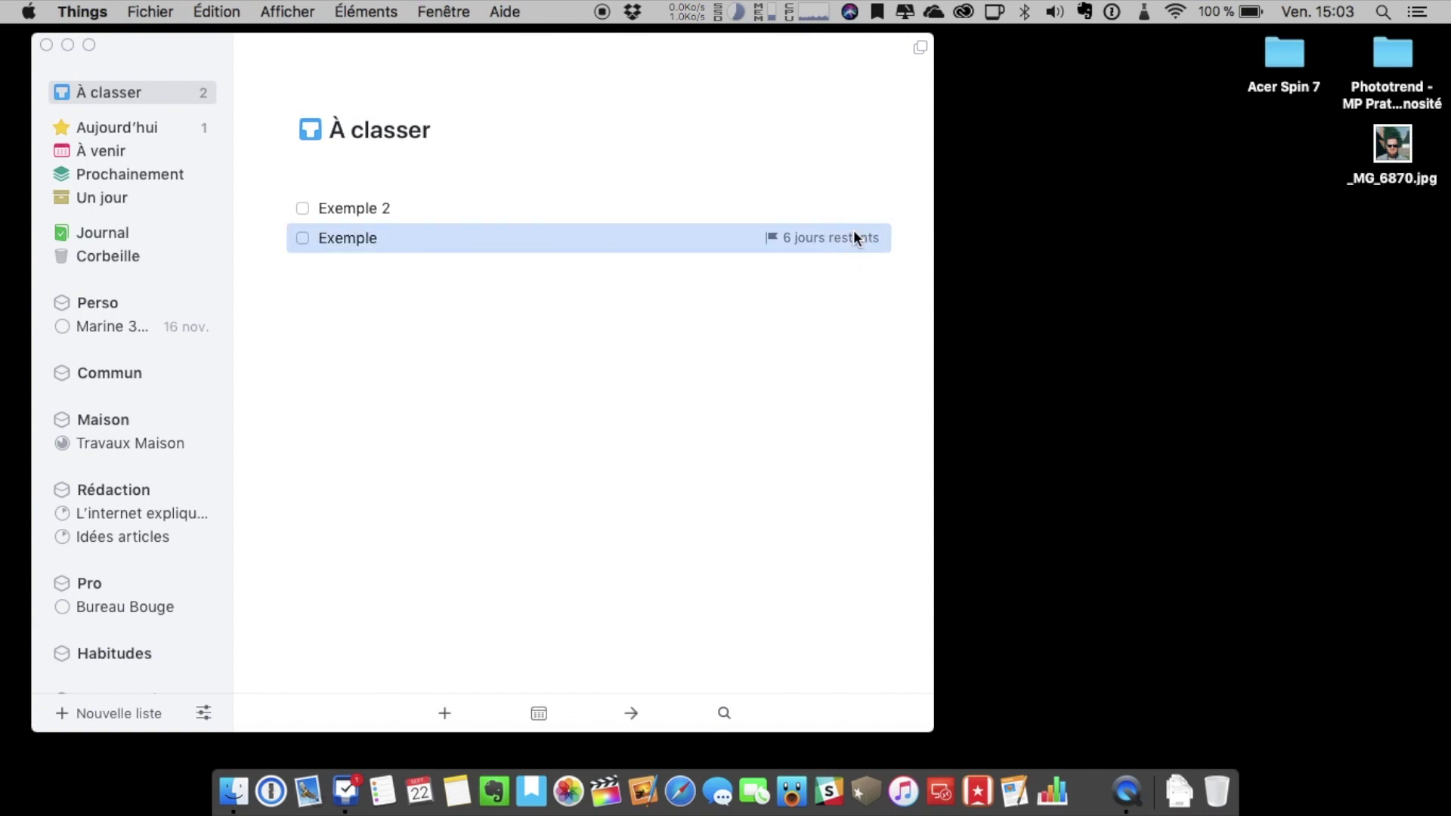
{"action": "mouse_move", "coordinate": [415, 372]}
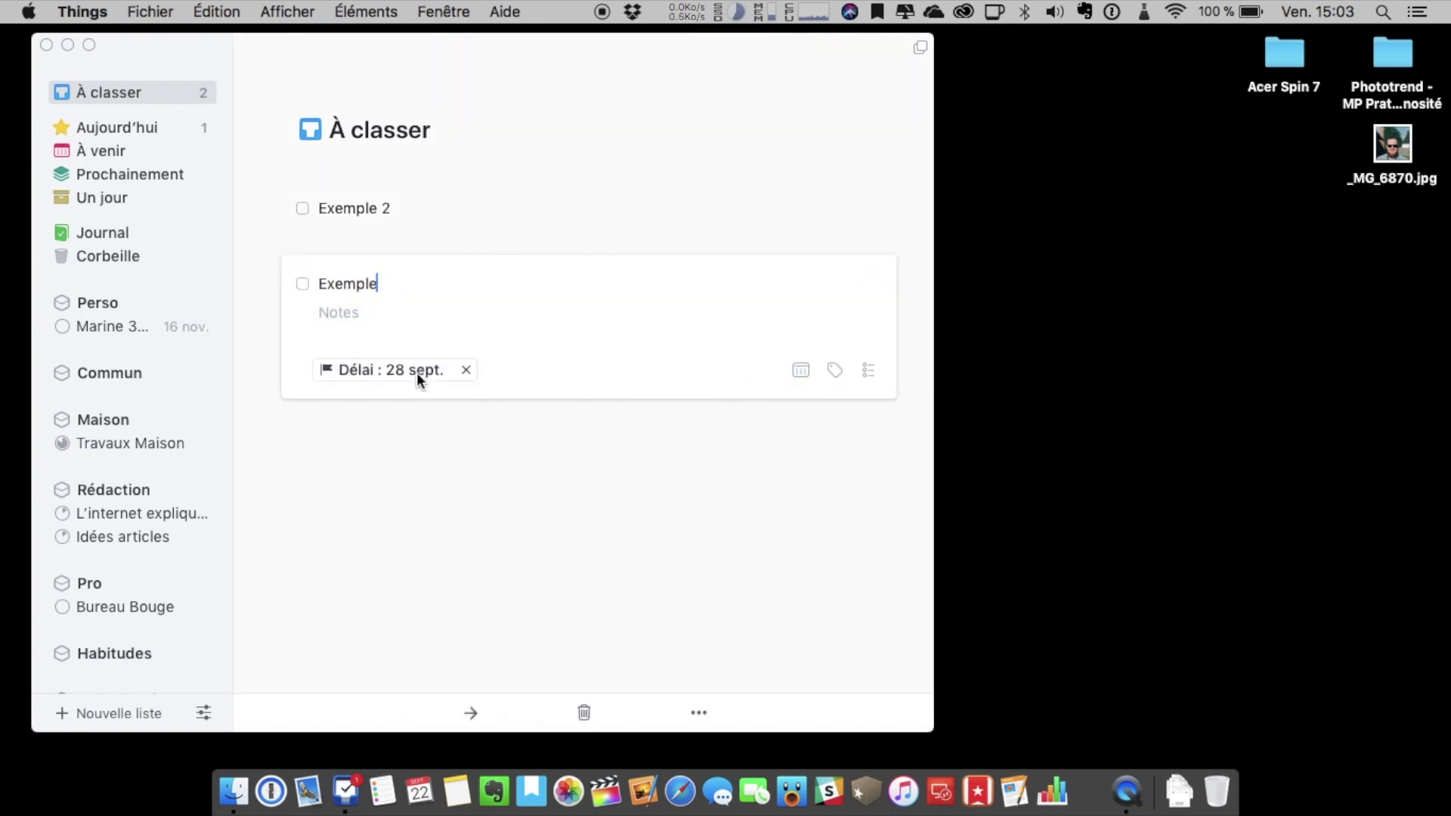
{"action": "left_click", "coordinate": [469, 370]}
Step: Browse the available tags for the Exemple task and look at its checklist option
{"action": "left_click", "coordinate": [801, 367]}
{"action": "scroll", "coordinate": [788, 440], "scroll_direction": "down", "scroll_amount": 5}
{"action": "scroll", "coordinate": [787, 440], "scroll_direction": "up", "scroll_amount": 5}
{"action": "scroll", "coordinate": [787, 440], "scroll_direction": "down", "scroll_amount": 5}
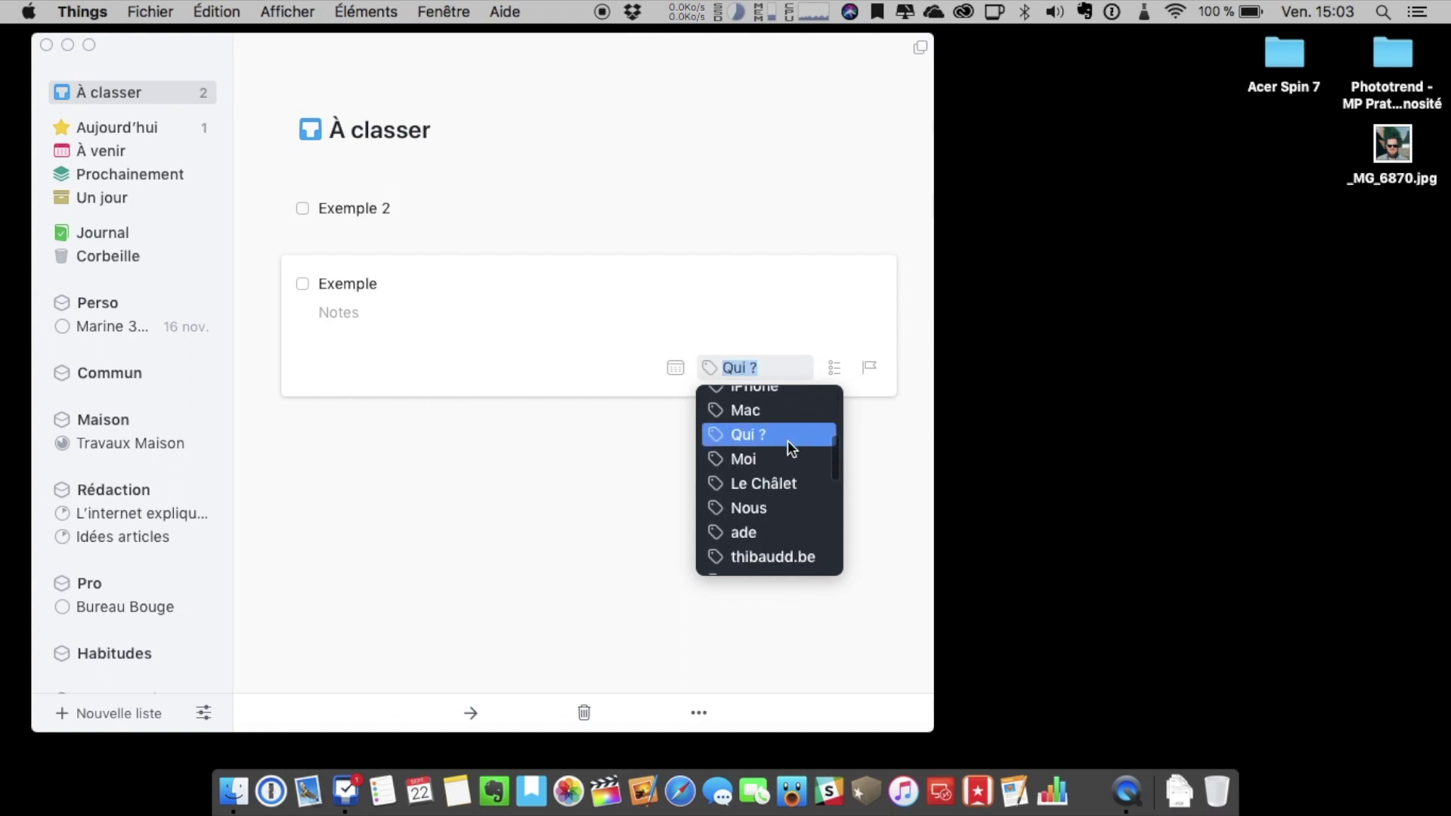
{"action": "left_click", "coordinate": [835, 367]}
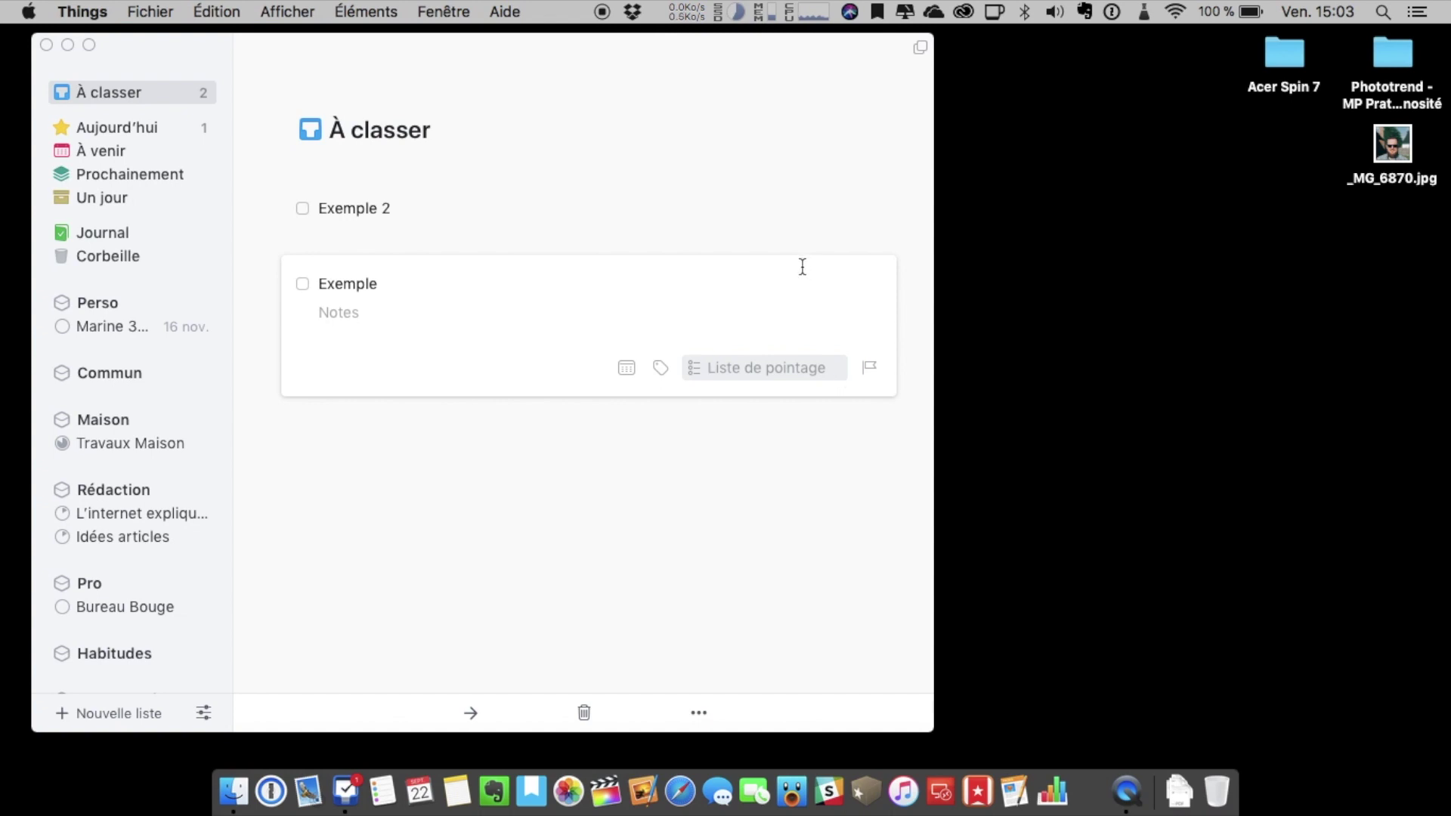
Step: Schedule the Exemple task for Monday 25 September and give it the iPhone tag
{"action": "left_click", "coordinate": [625, 369]}
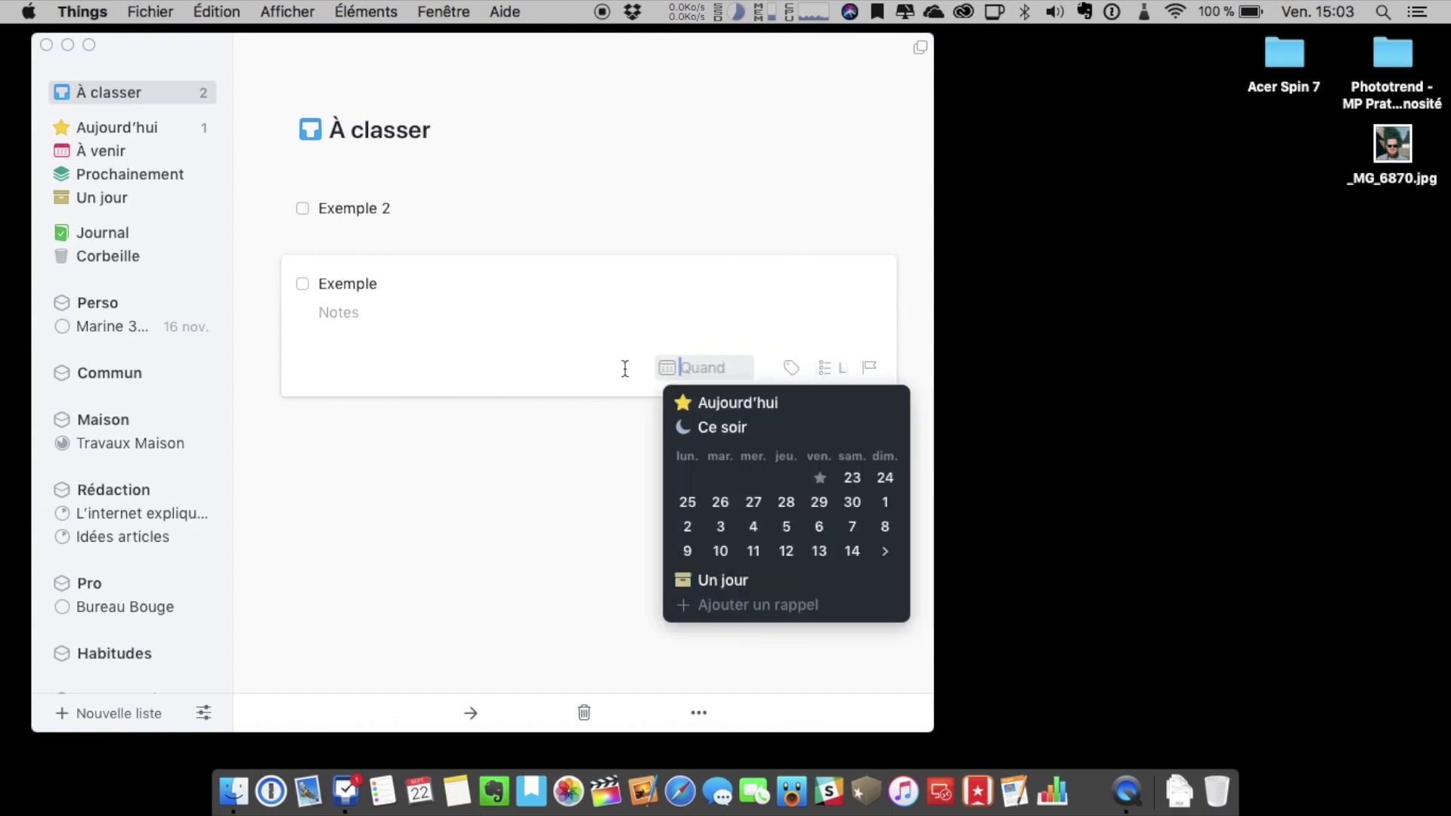
{"action": "left_click", "coordinate": [687, 503]}
{"action": "left_click", "coordinate": [801, 371]}
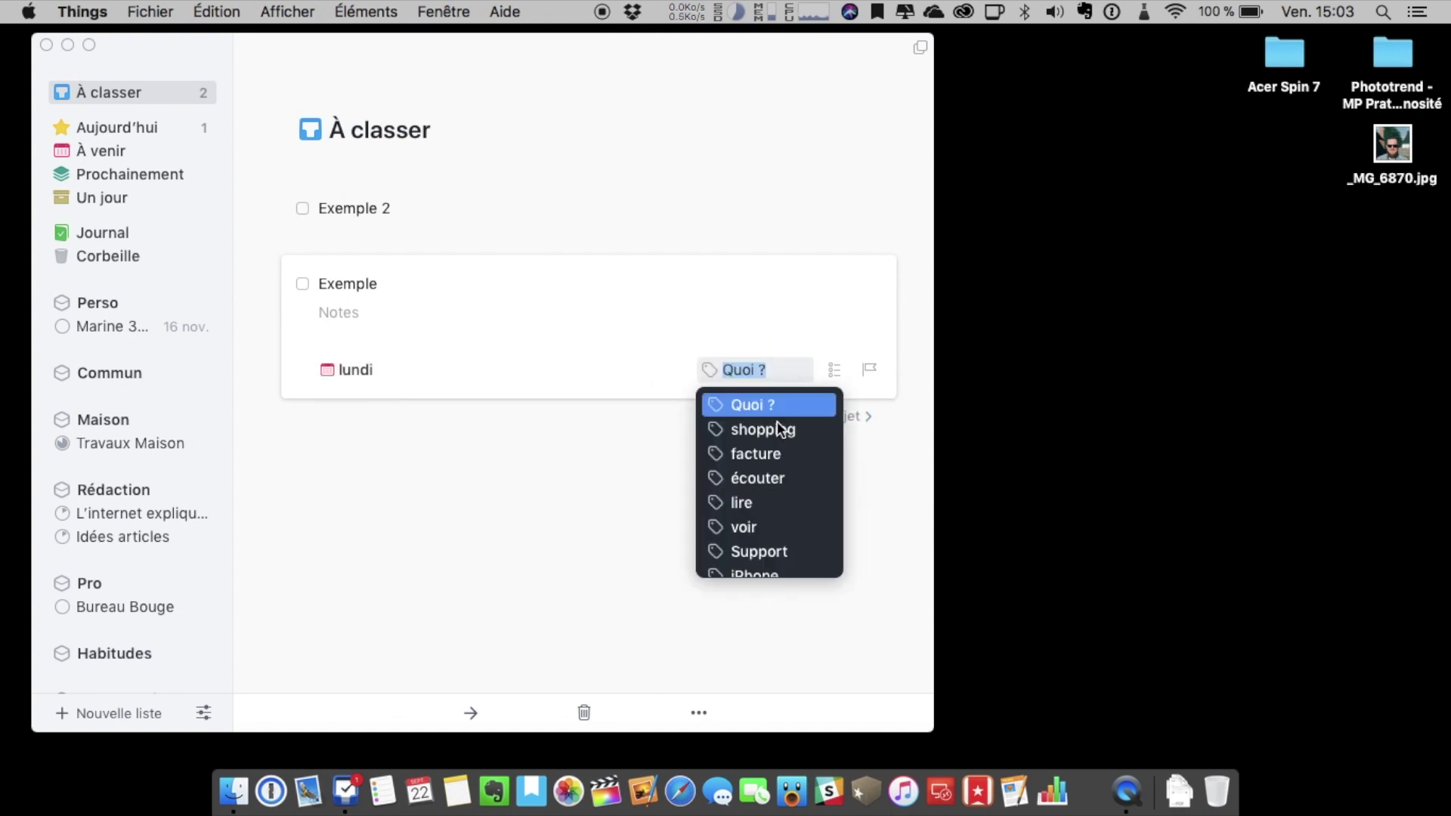
{"action": "scroll", "coordinate": [779, 431], "scroll_direction": "down", "scroll_amount": 6}
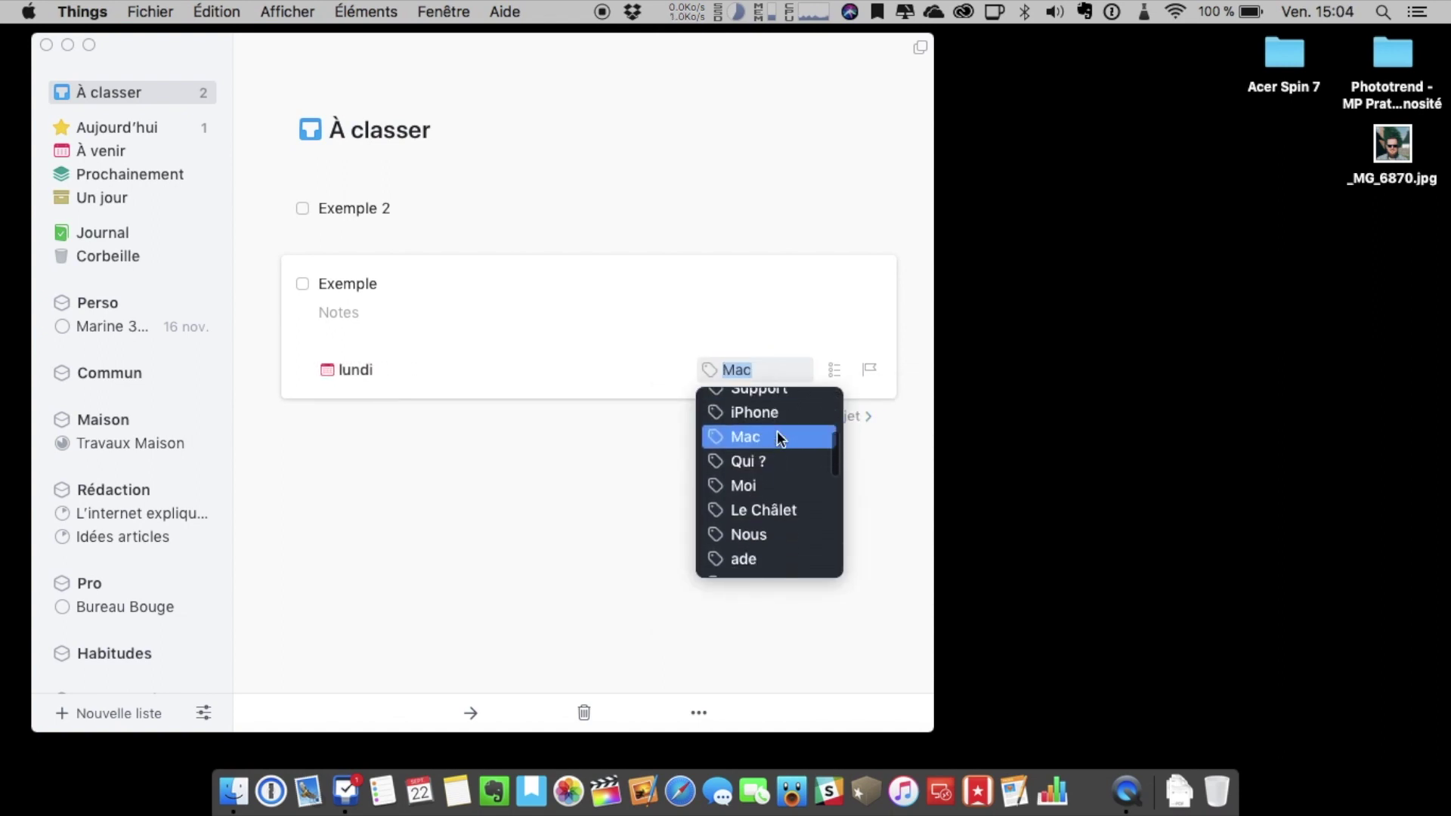
{"action": "scroll", "coordinate": [779, 437], "scroll_direction": "up", "scroll_amount": 1}
{"action": "left_click", "coordinate": [779, 436]}
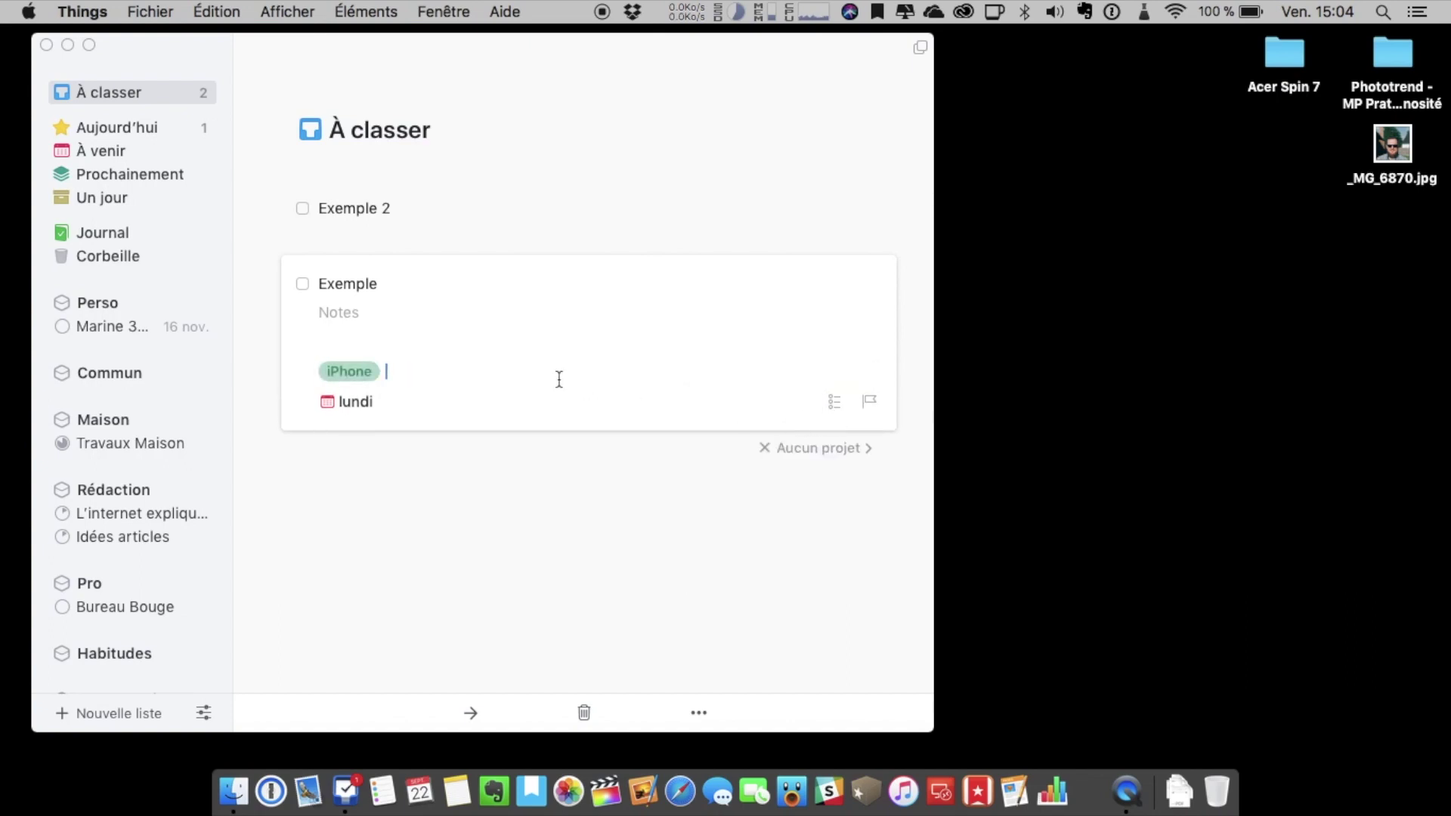
Step: Add the thibaudd.be tag to the Exemple task, close it and acknowledge its removal from À classer
{"action": "type", "text": "per"}
{"action": "key", "text": "BackSpace"}
{"action": "key", "text": "BackSpace"}
{"action": "key", "text": "BackSpace"}
{"action": "type", "text": "thibau"}
{"action": "key", "text": "Return"}
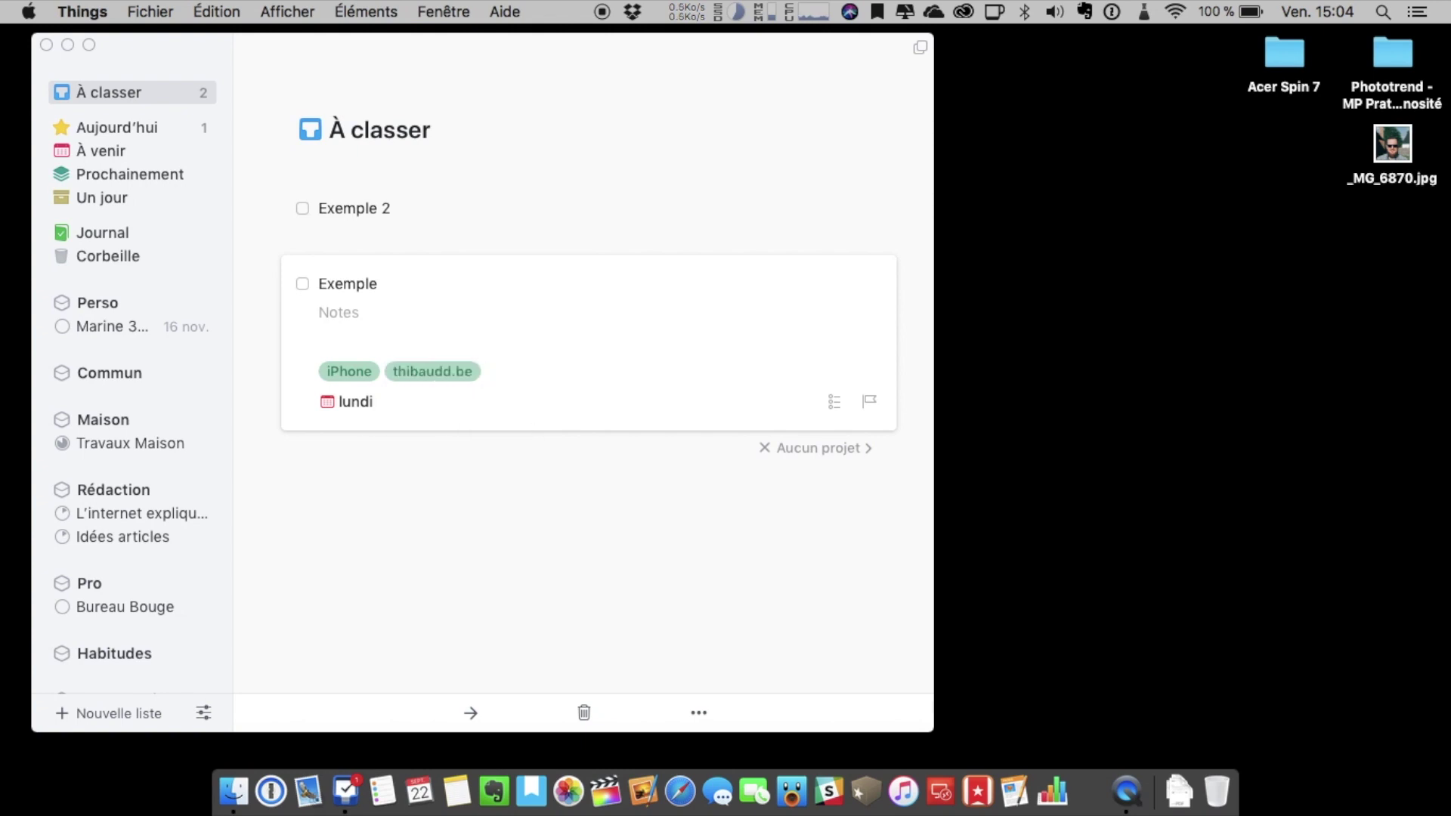
{"action": "left_click", "coordinate": [677, 551]}
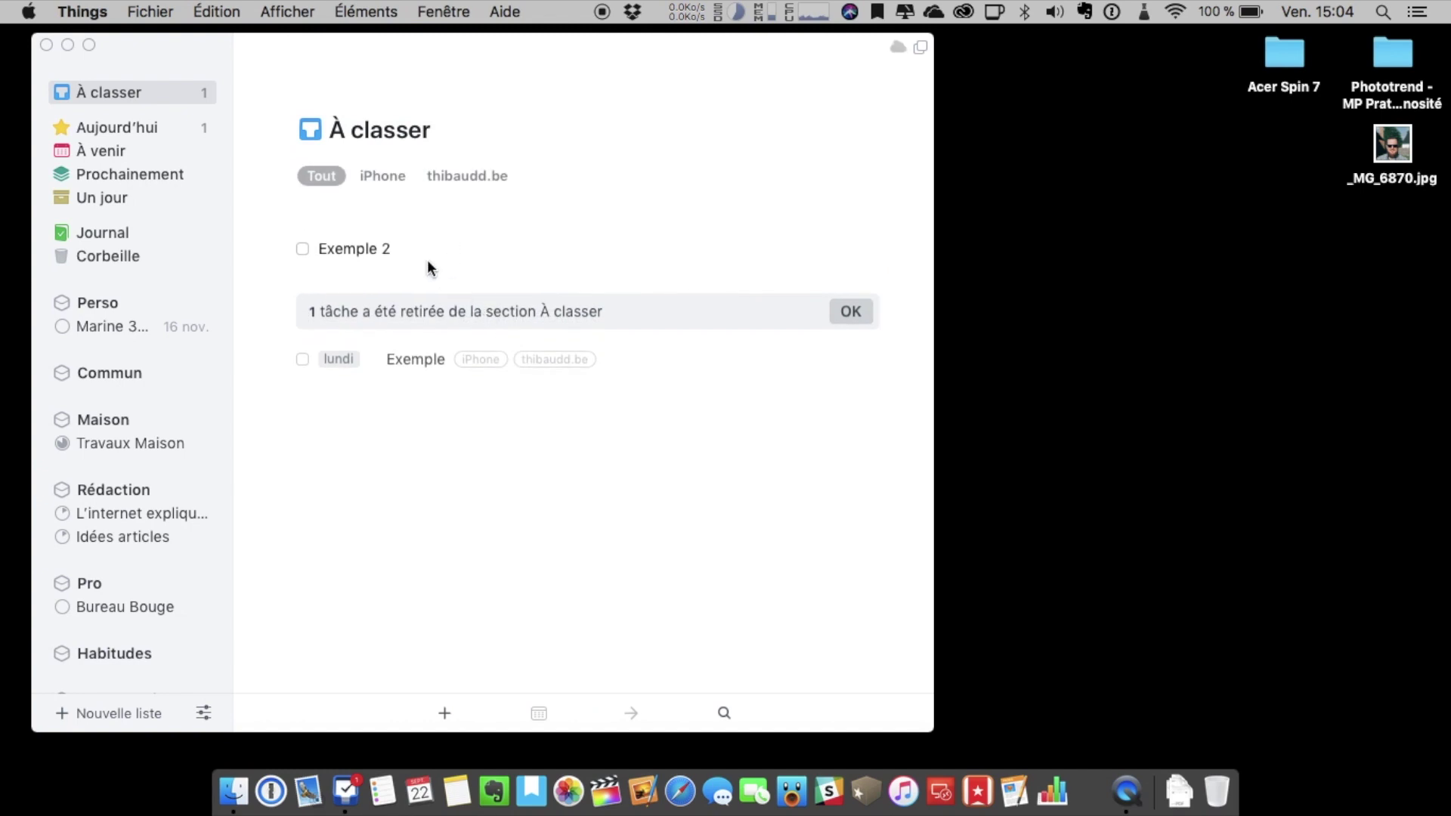
{"action": "left_click", "coordinate": [845, 312]}
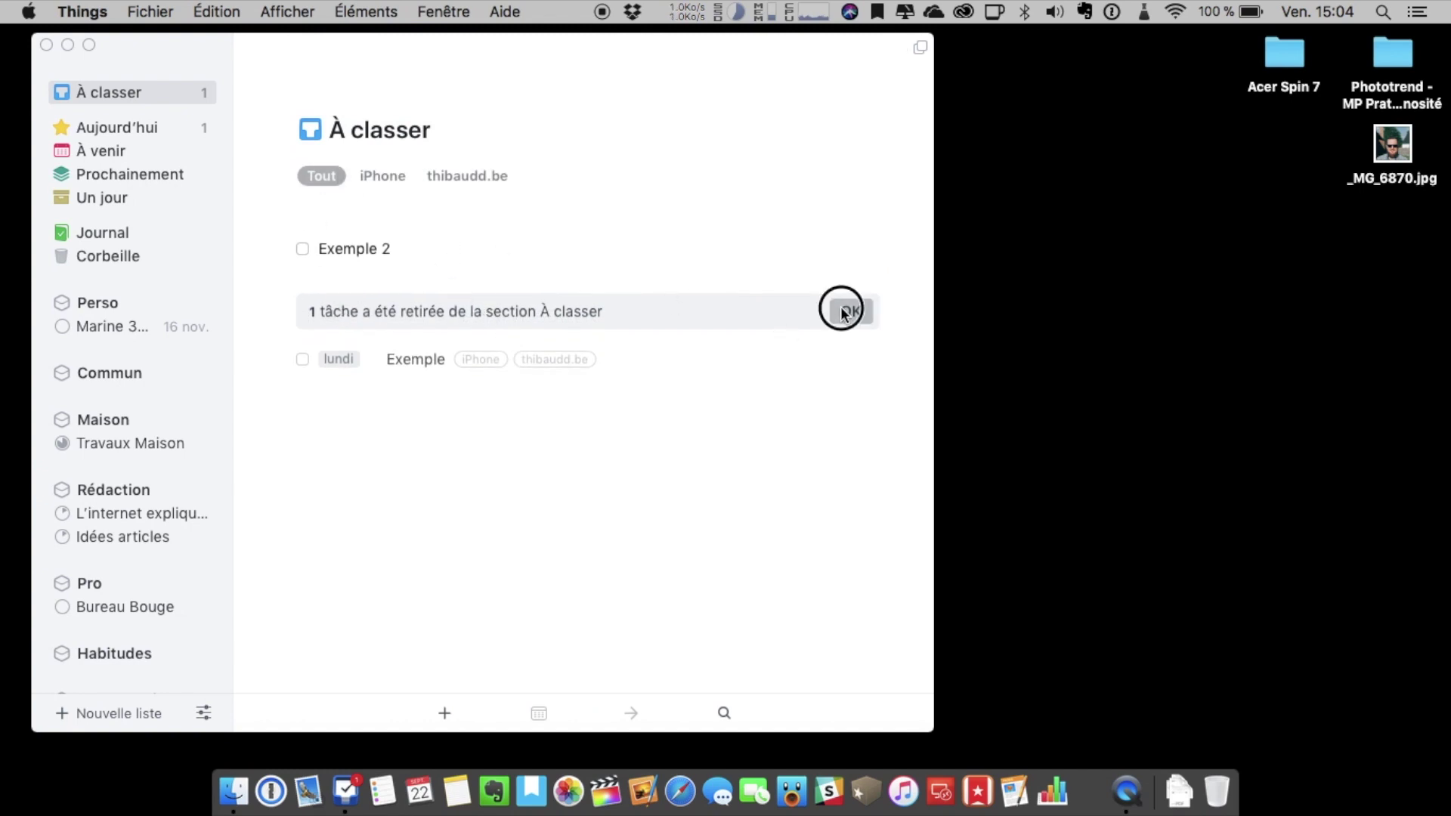
Step: Move the Exemple task scheduled for Monday 25 in À venir to the Rédaction area and open that area
{"action": "left_click", "coordinate": [164, 151]}
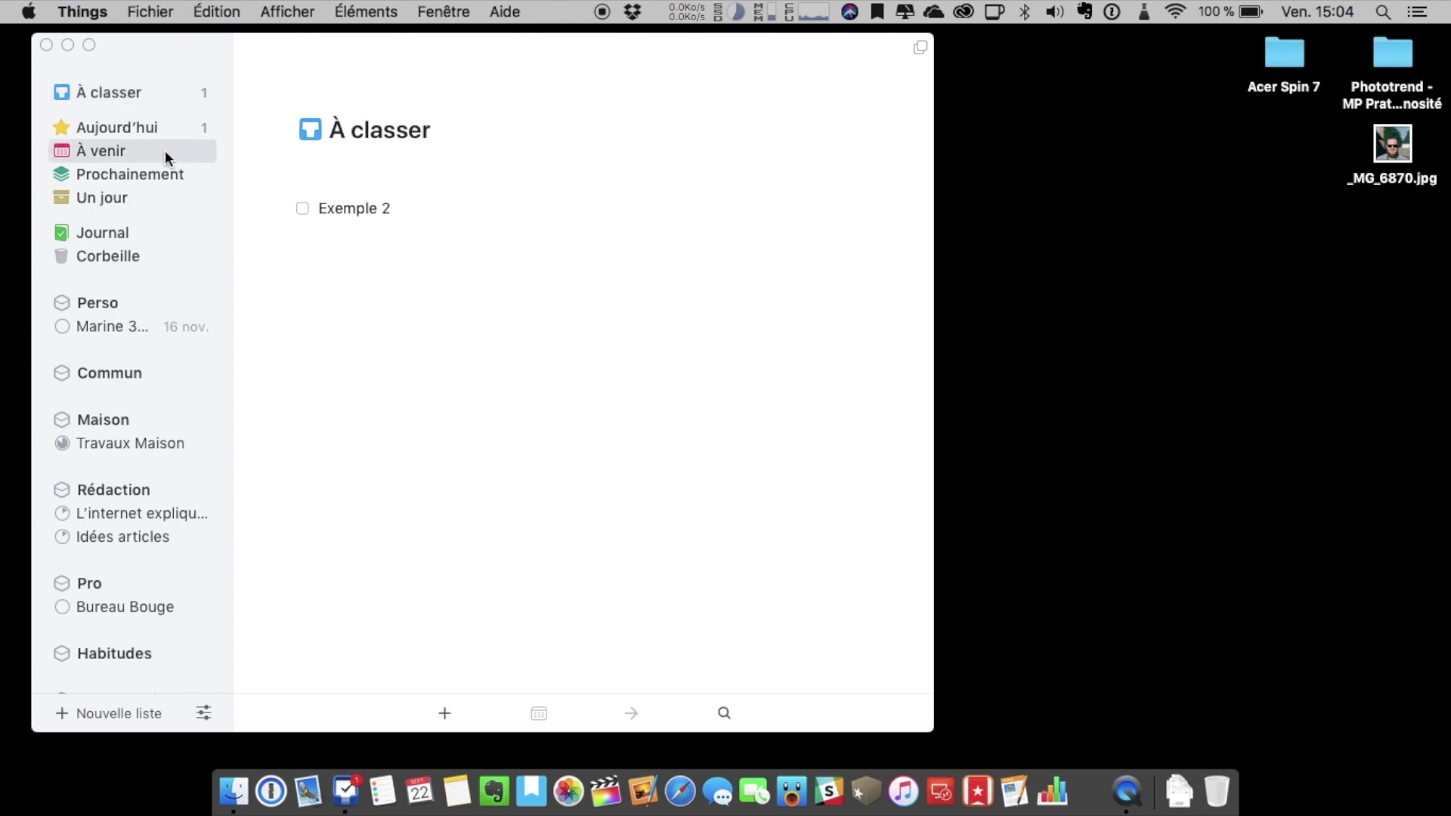
{"action": "scroll", "coordinate": [386, 297], "scroll_direction": "down", "scroll_amount": 20}
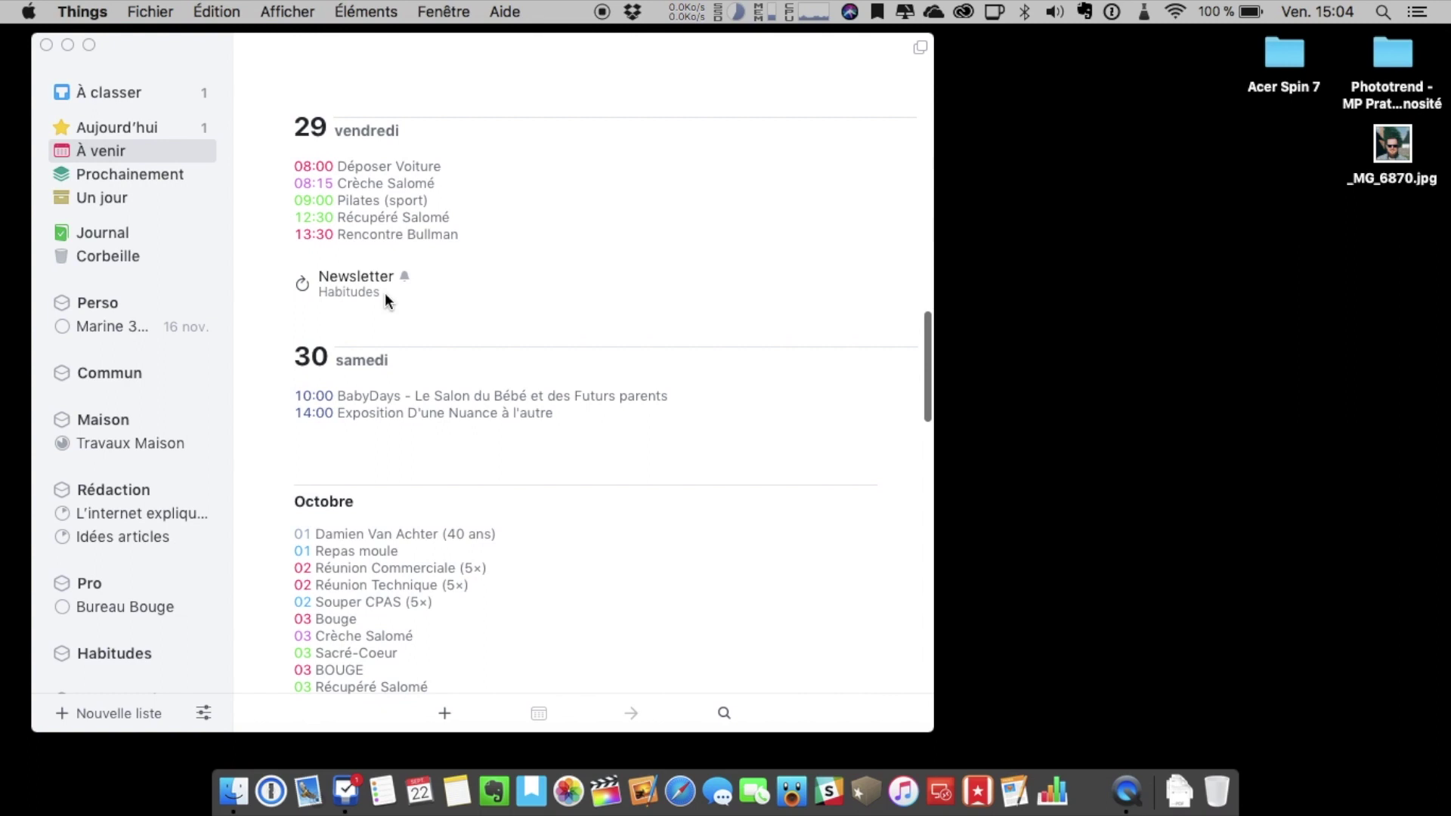
{"action": "scroll", "coordinate": [386, 298], "scroll_direction": "up", "scroll_amount": 15}
{"action": "scroll", "coordinate": [384, 293], "scroll_direction": "up", "scroll_amount": 10}
{"action": "left_click", "coordinate": [330, 440]}
{"action": "left_click_drag", "start_coordinate": [330, 441], "coordinate": [150, 492]}
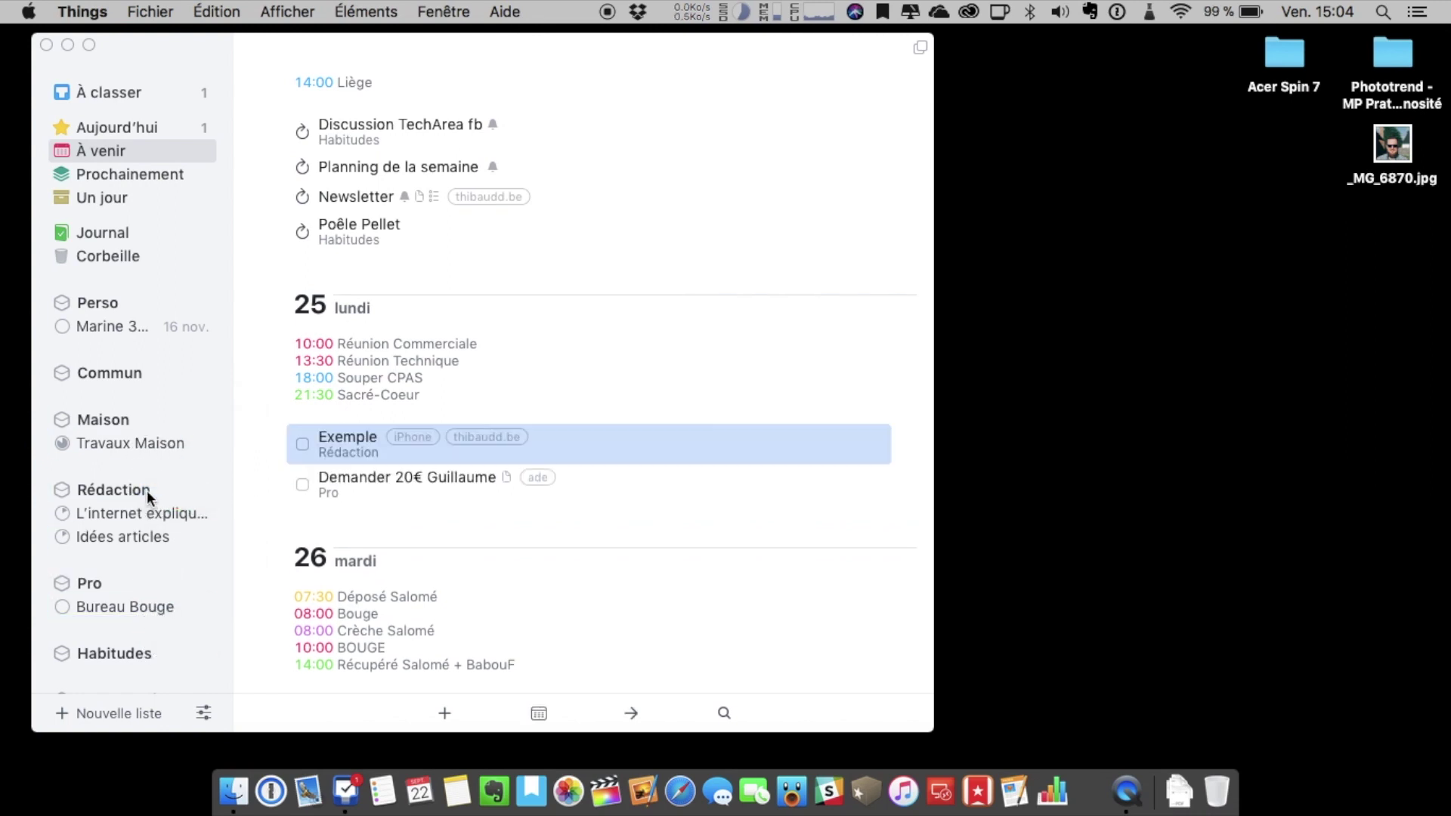
{"action": "left_click", "coordinate": [150, 492]}
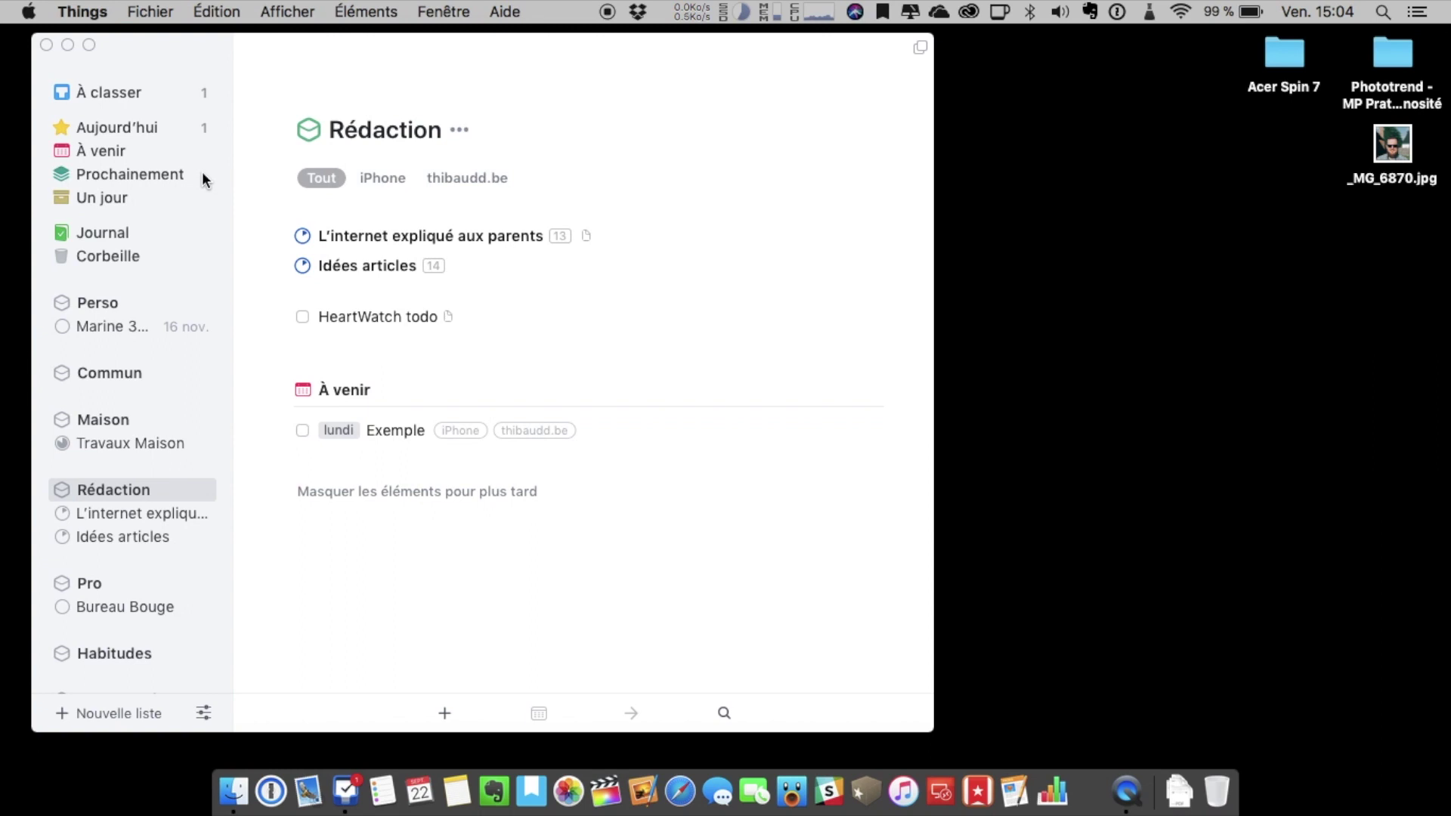
Step: Review the À classer, Aujourd'hui and À venir lists to see how the tasks and calendar events are organised
{"action": "left_click", "coordinate": [160, 92]}
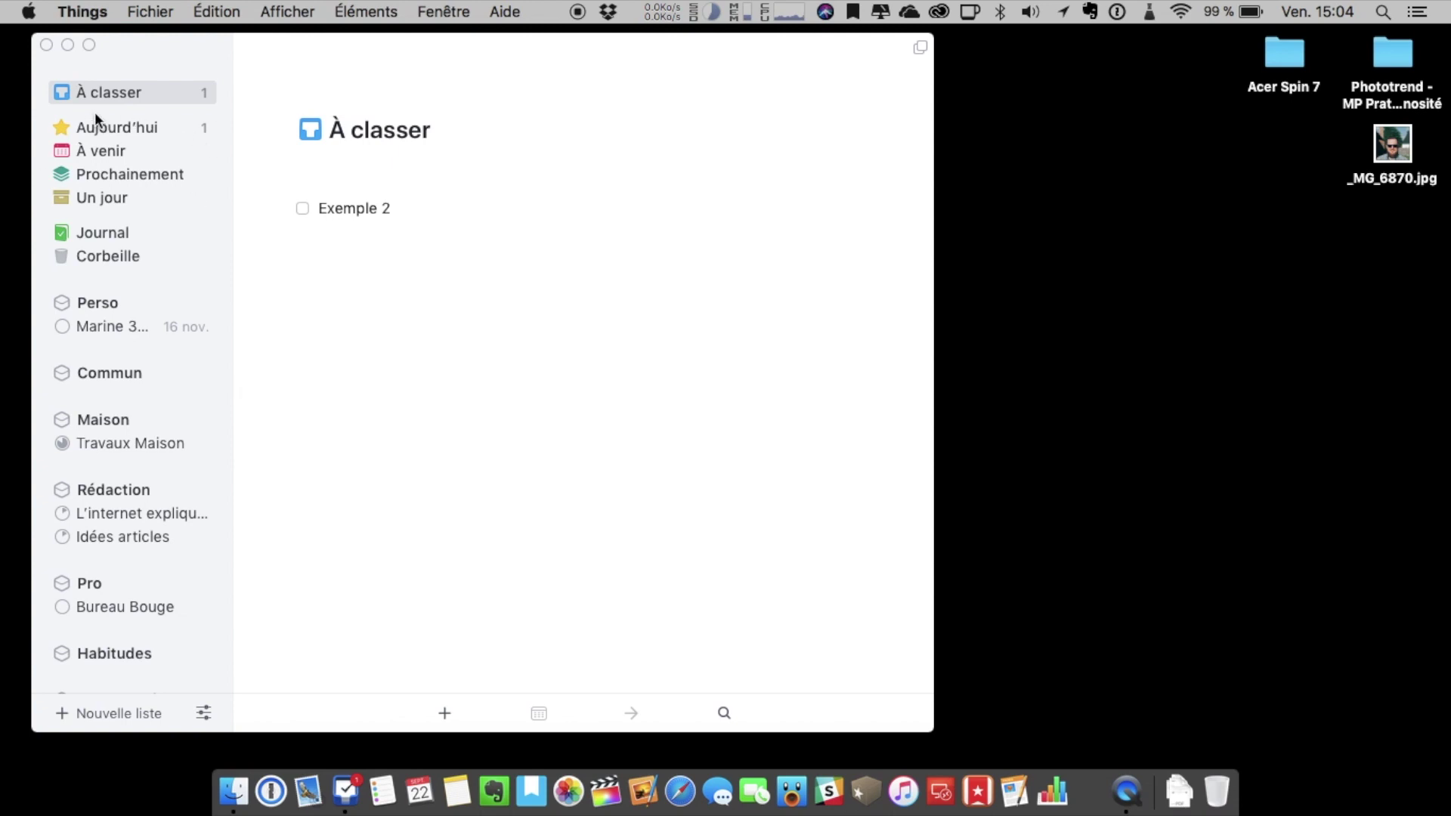
{"action": "left_click", "coordinate": [195, 130]}
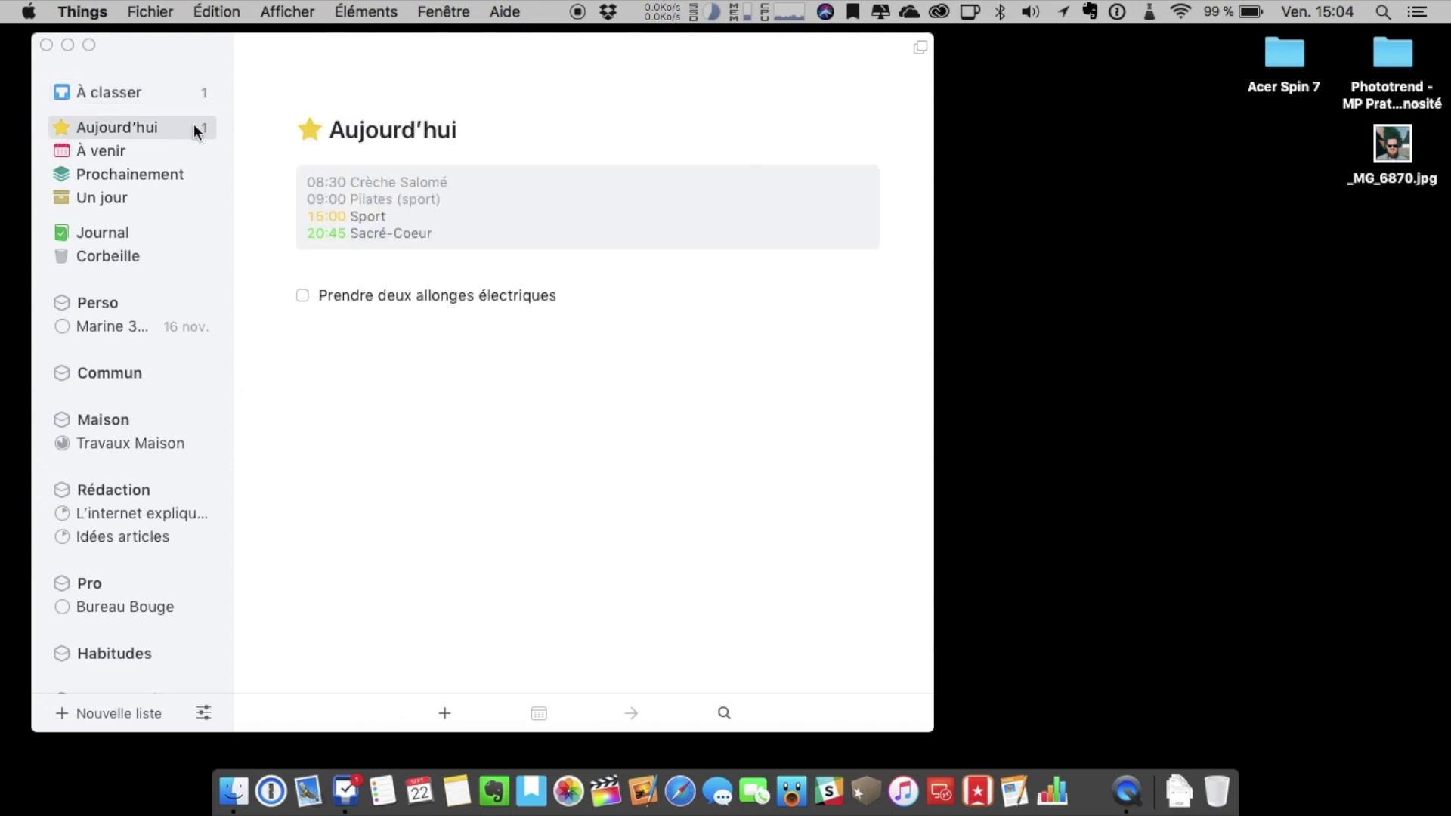
{"action": "left_click", "coordinate": [61, 149]}
{"action": "scroll", "coordinate": [437, 330], "scroll_direction": "down", "scroll_amount": 5}
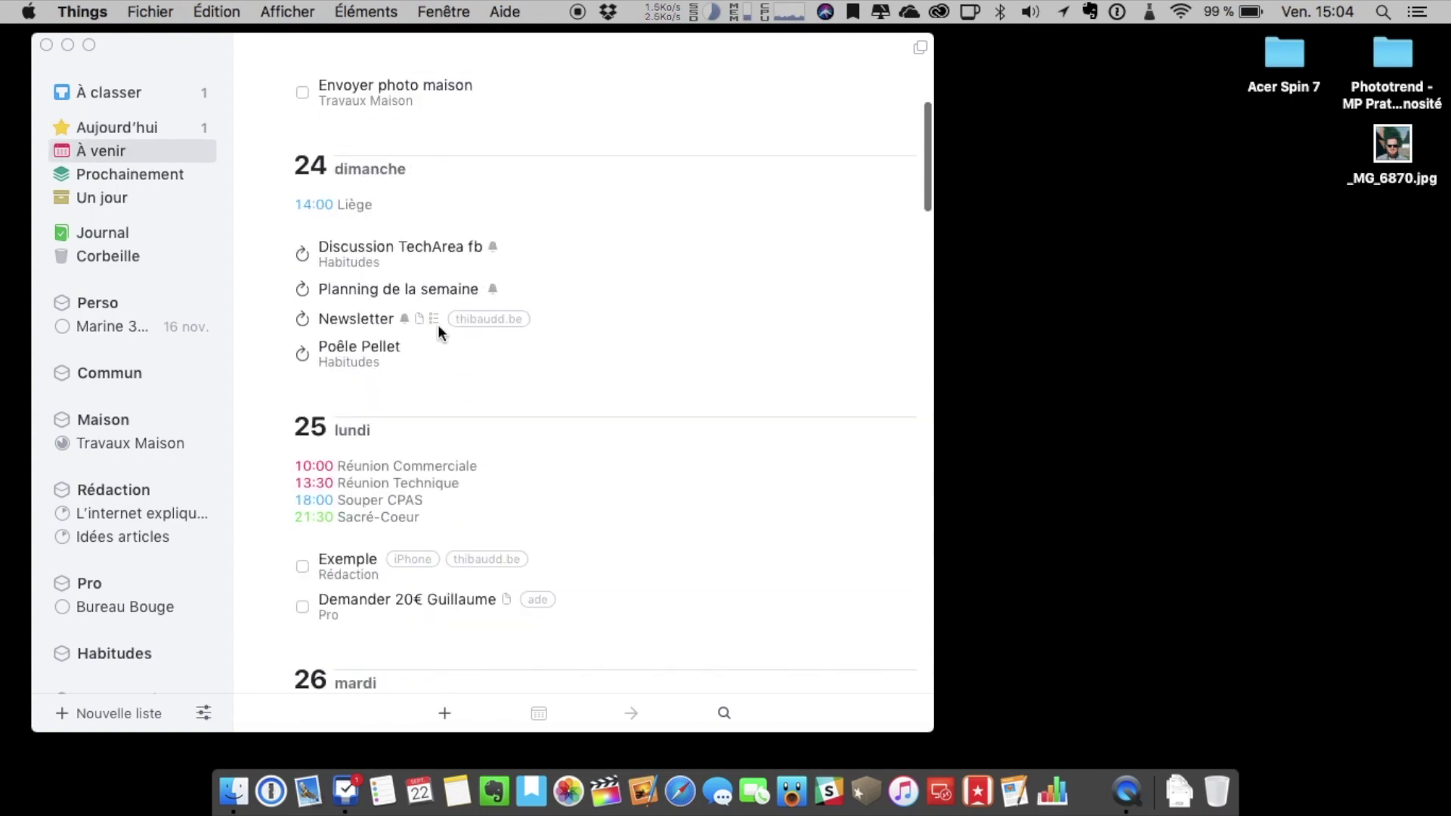
Step: Examine the calendar events and tasks planned for 23 to 29 September in À venir
{"action": "scroll", "coordinate": [441, 332], "scroll_direction": "up", "scroll_amount": 10}
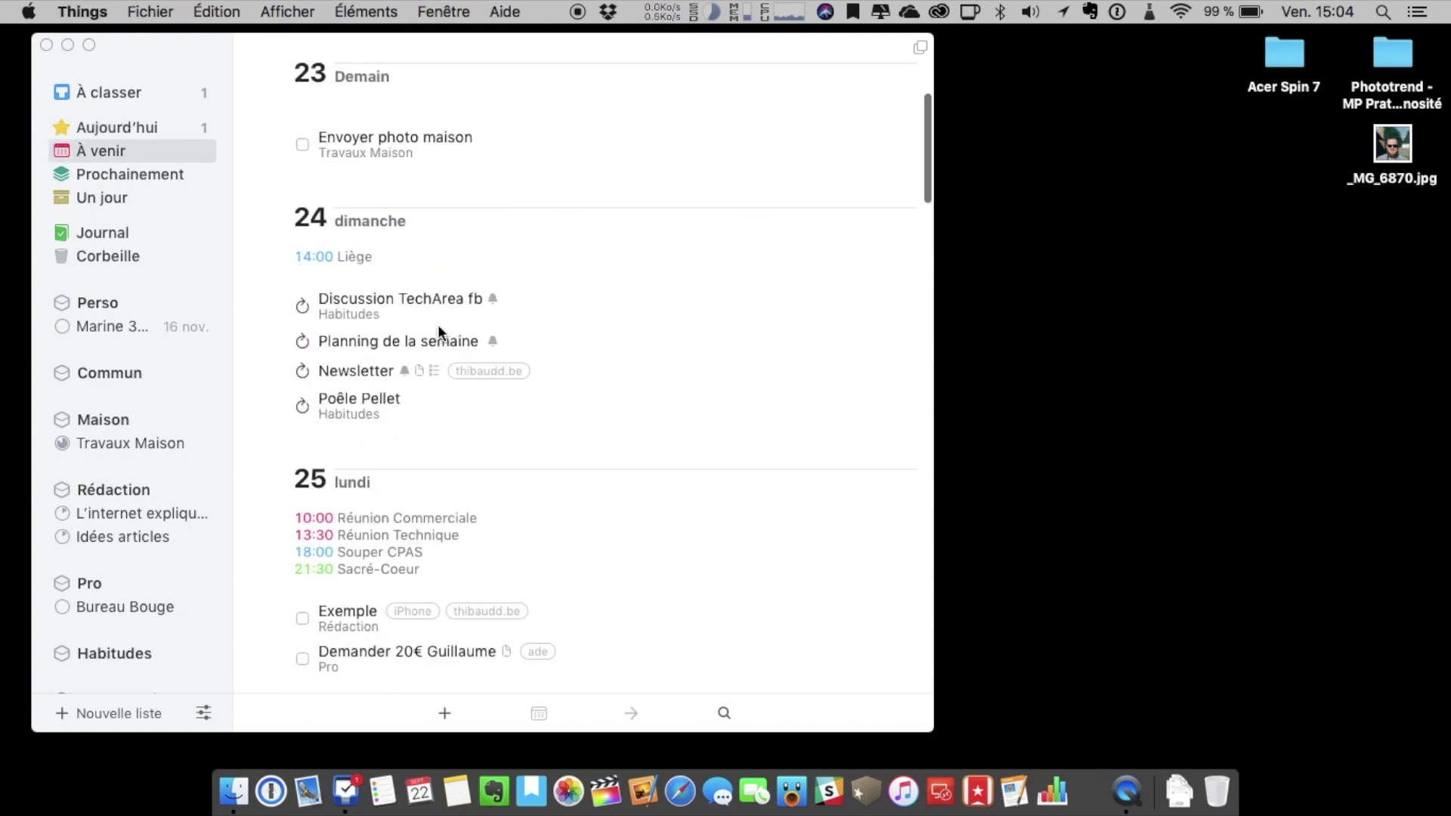
{"action": "scroll", "coordinate": [438, 325], "scroll_direction": "down", "scroll_amount": 6}
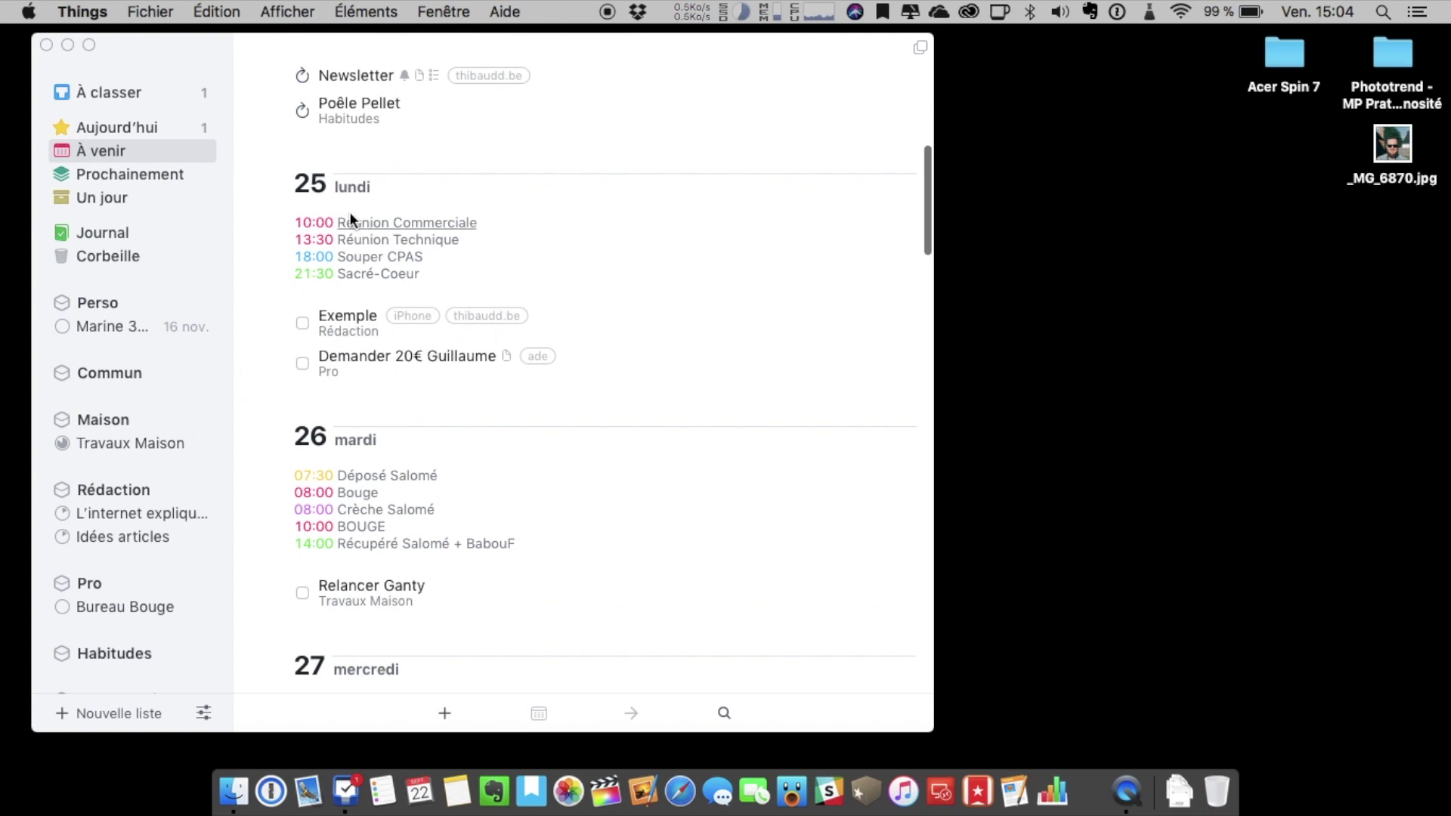
{"action": "scroll", "coordinate": [290, 256], "scroll_direction": "down", "scroll_amount": 4}
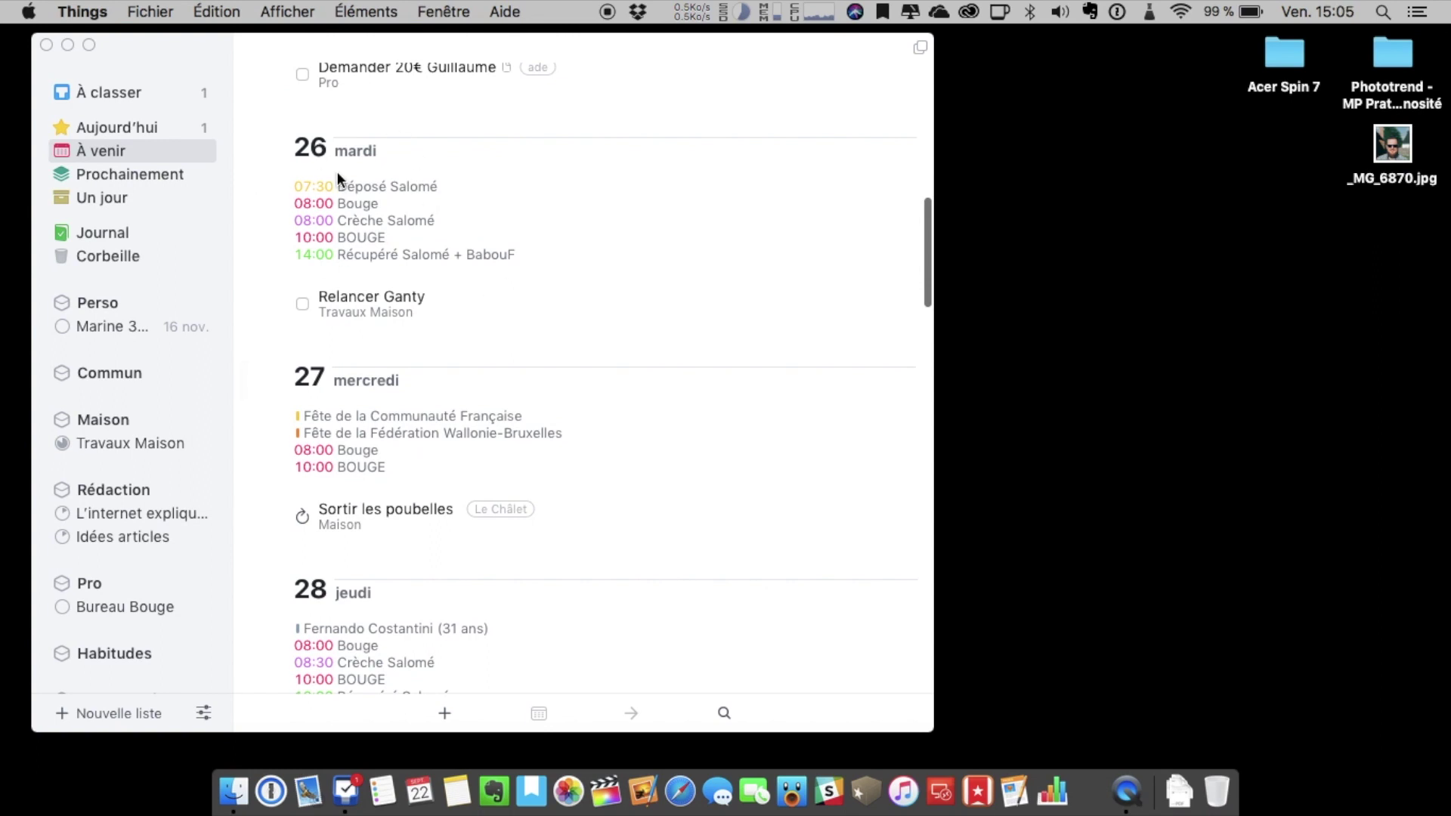
{"action": "scroll", "coordinate": [315, 519], "scroll_direction": "down", "scroll_amount": 1}
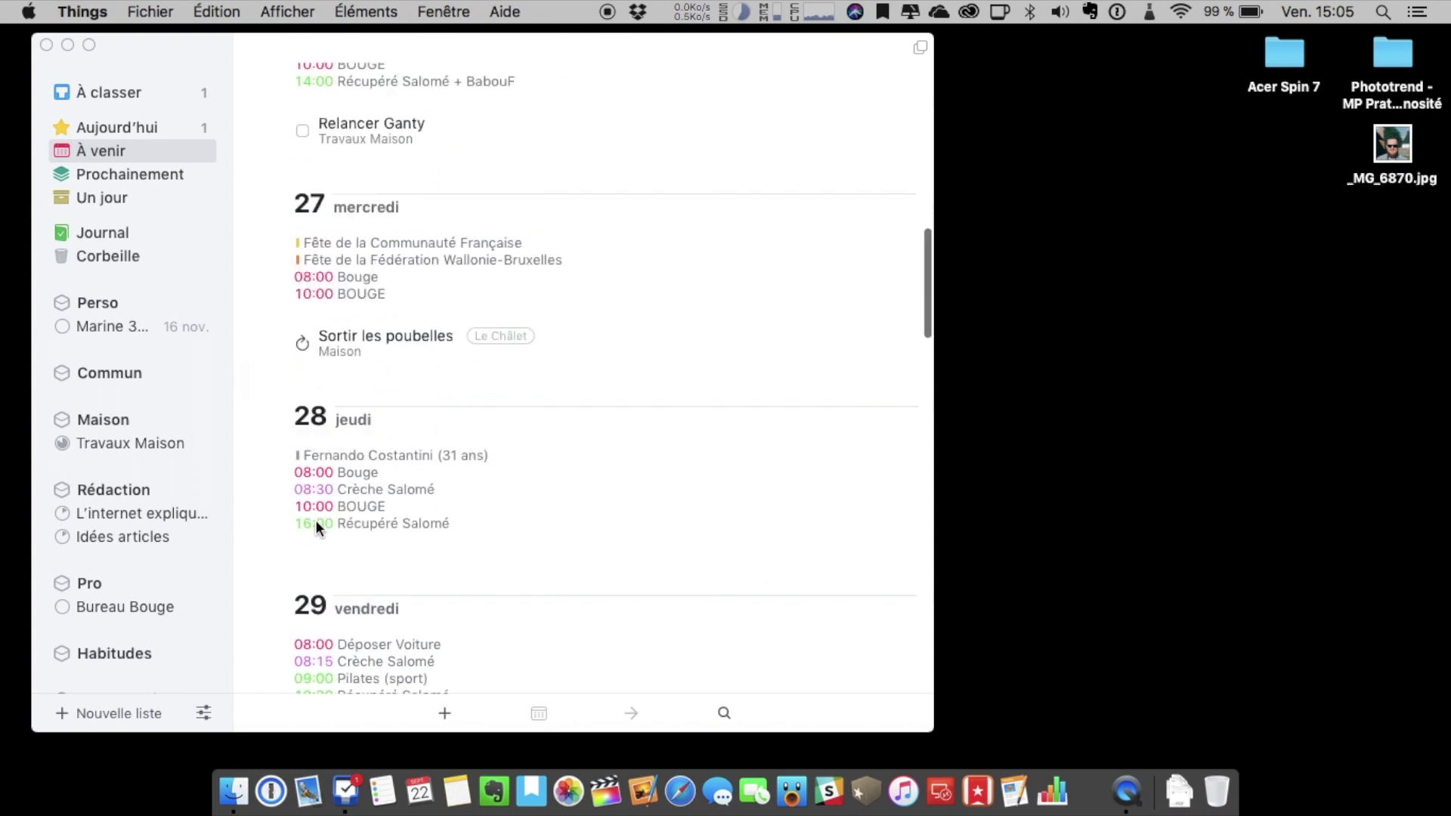
{"action": "scroll", "coordinate": [315, 520], "scroll_direction": "up", "scroll_amount": 6}
{"action": "scroll", "coordinate": [315, 520], "scroll_direction": "up", "scroll_amount": 2}
{"action": "scroll", "coordinate": [320, 524], "scroll_direction": "down", "scroll_amount": 2}
{"action": "scroll", "coordinate": [320, 524], "scroll_direction": "up", "scroll_amount": 3}
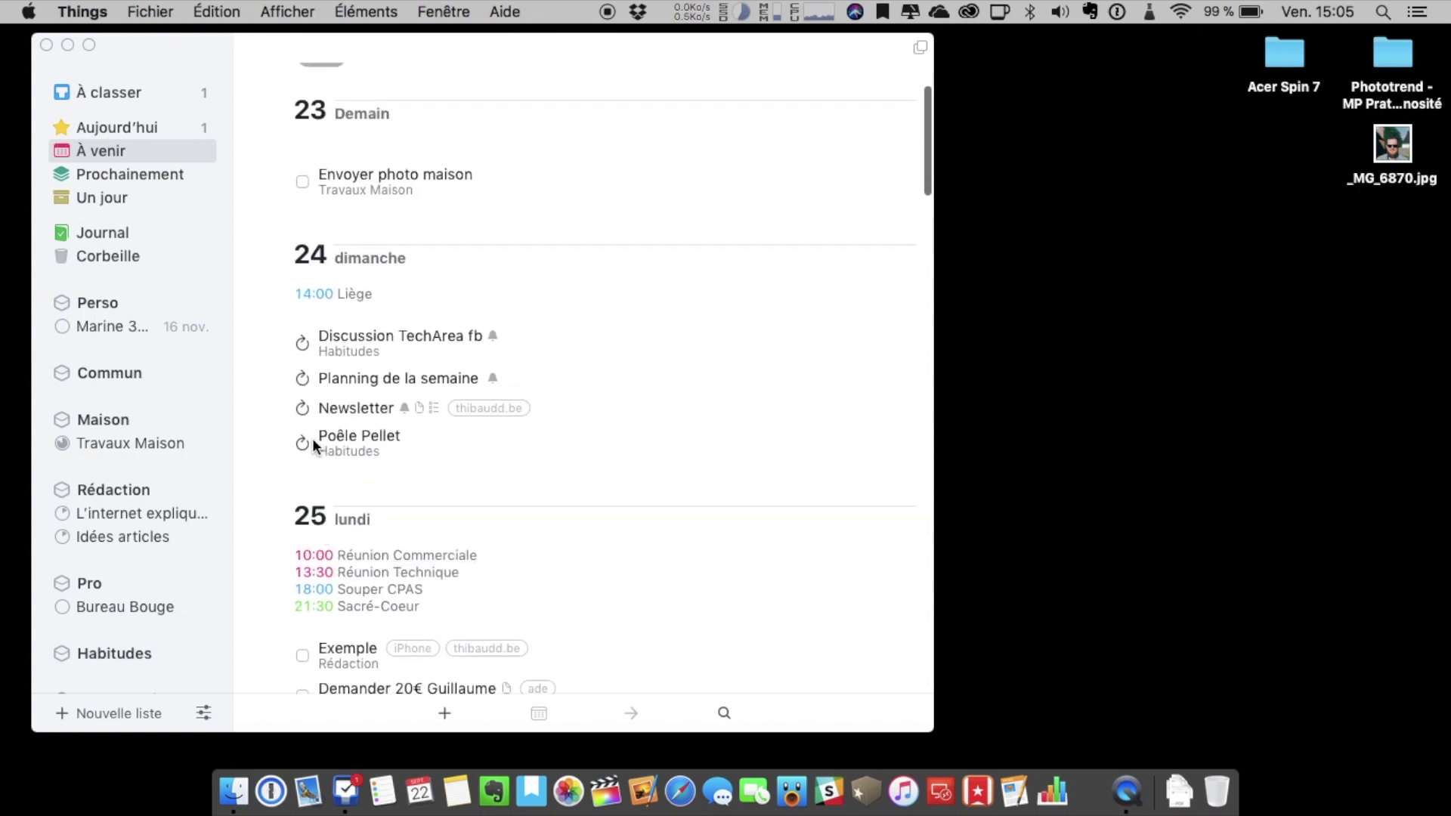
Step: Review the tasks grouped by area and project in Prochainement, and open the Un jour list
{"action": "left_click", "coordinate": [150, 175]}
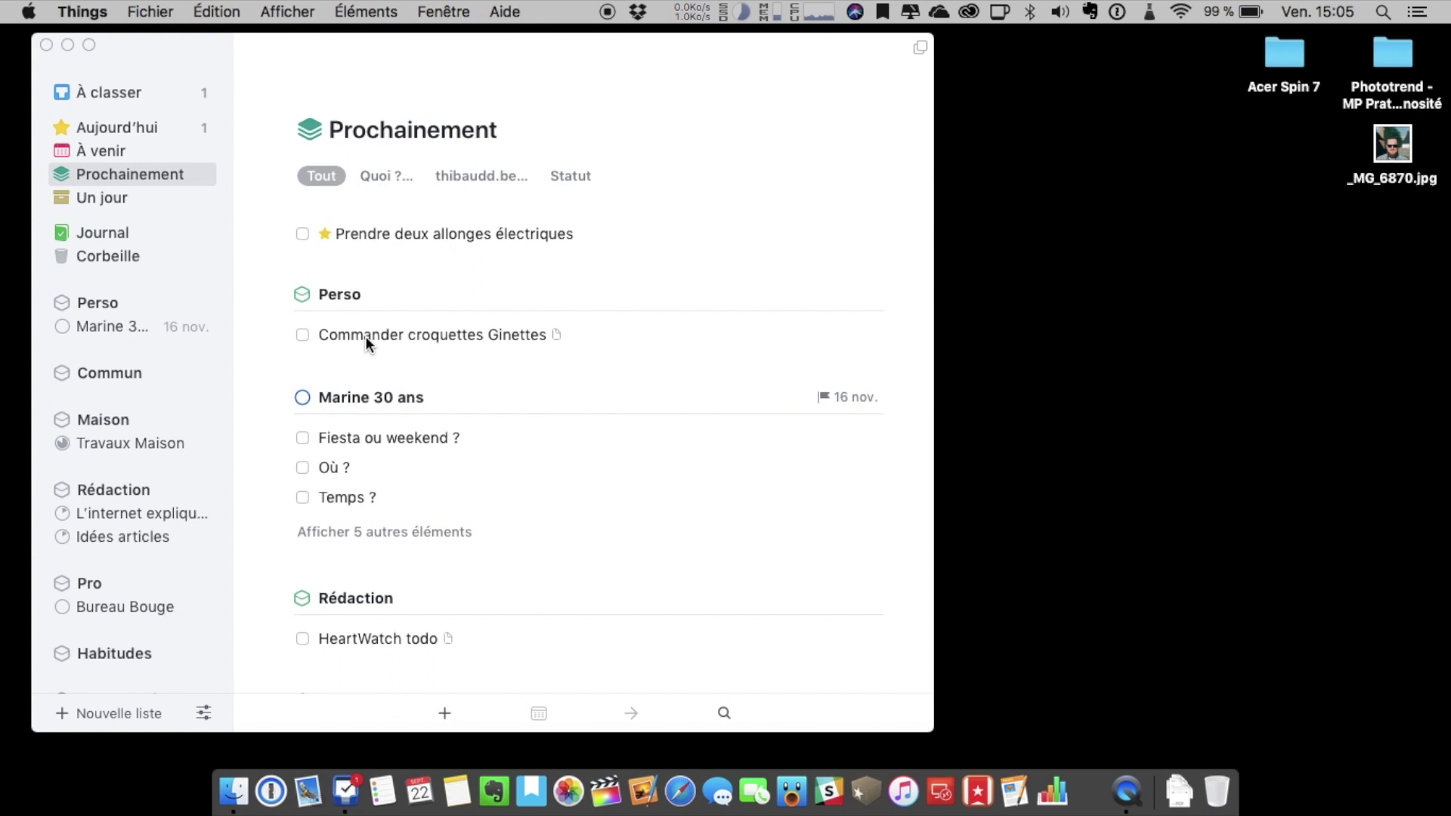
{"action": "scroll", "coordinate": [366, 337], "scroll_direction": "down", "scroll_amount": 3}
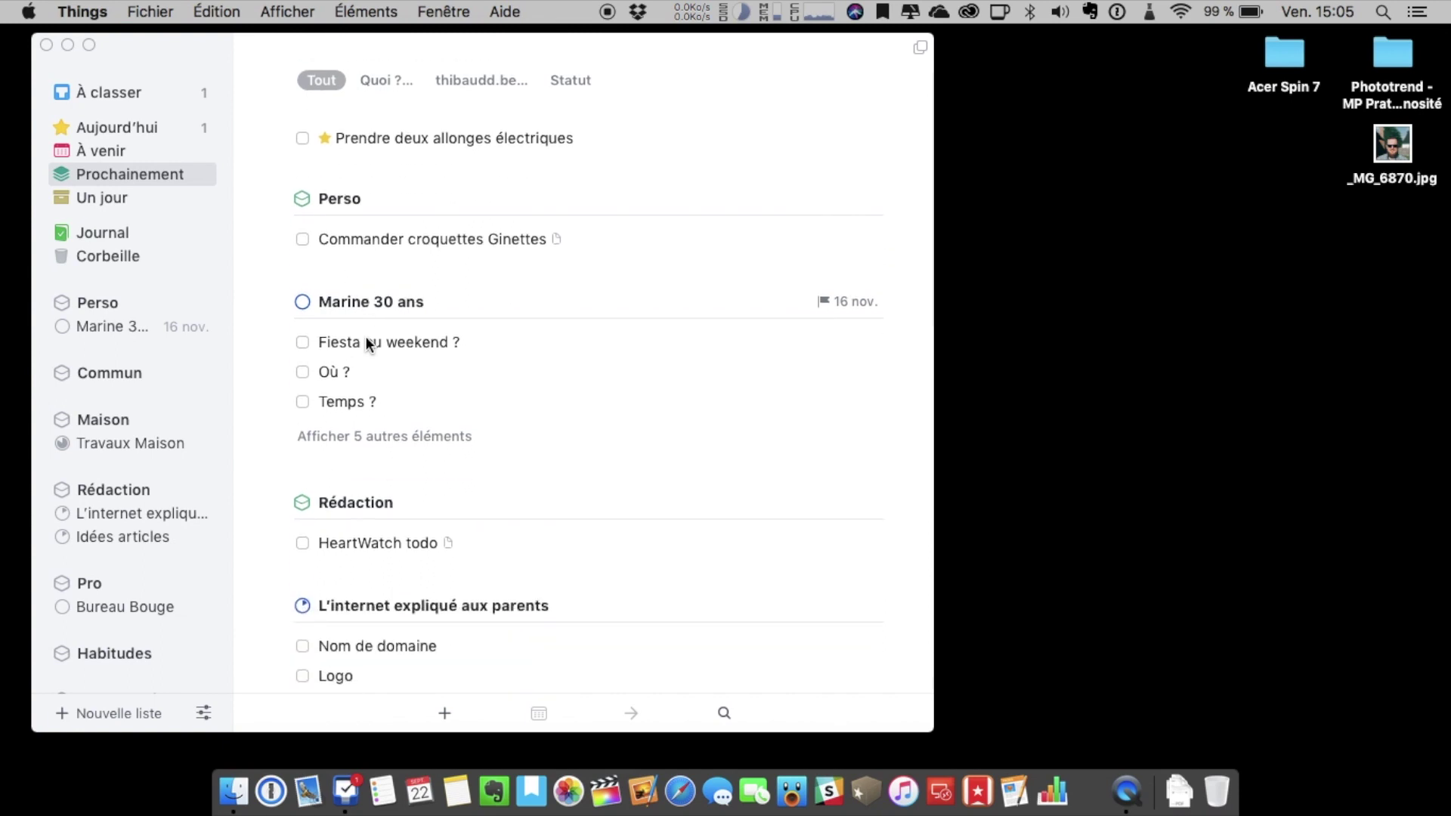
{"action": "left_click", "coordinate": [124, 193]}
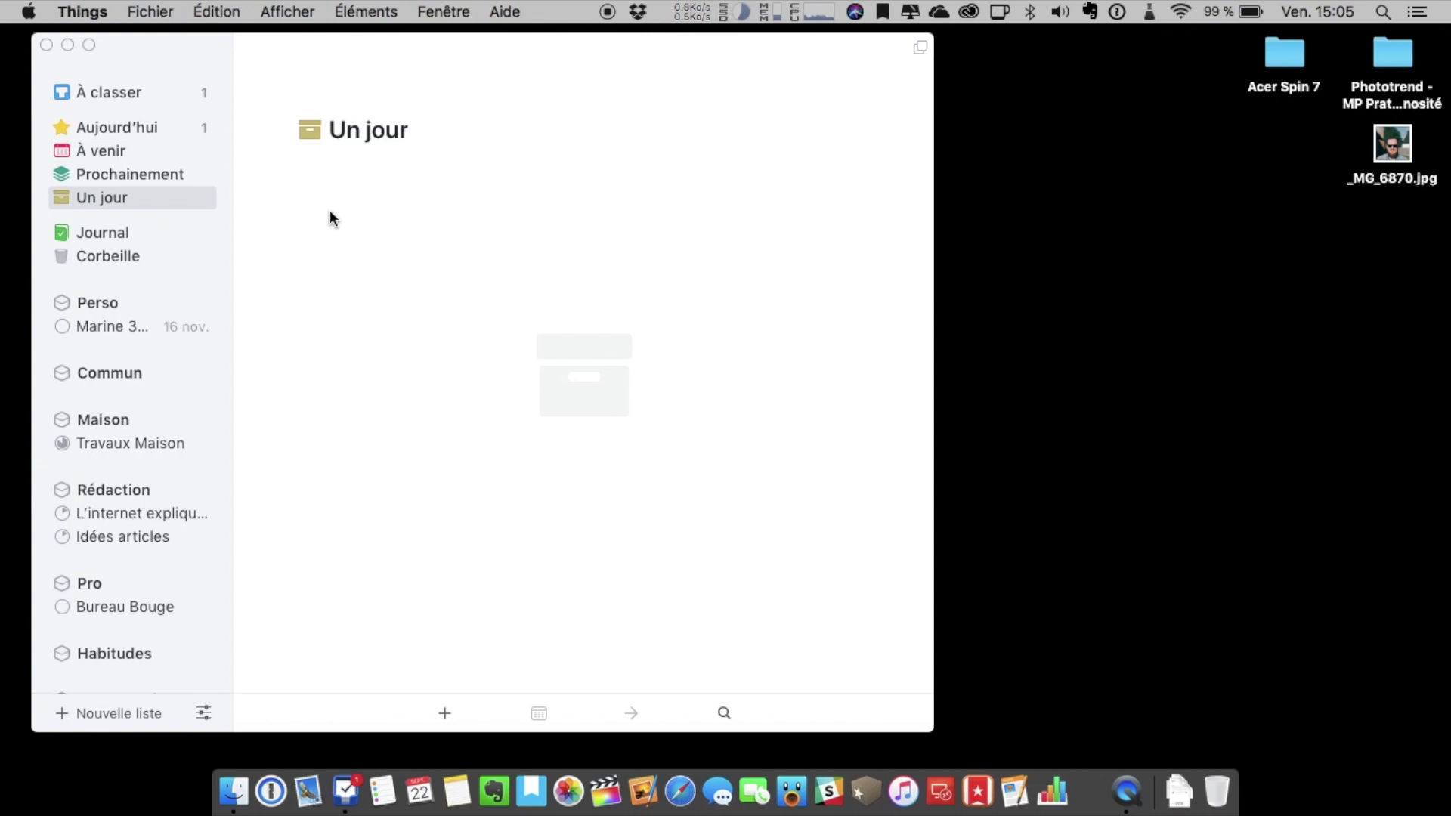
Step: Set the L'Alchimiste task in the Lire, voir, écouter area to Un jour and check it in the Un jour list
{"action": "scroll", "coordinate": [148, 525], "scroll_direction": "down", "scroll_amount": 3}
{"action": "left_click", "coordinate": [150, 663]}
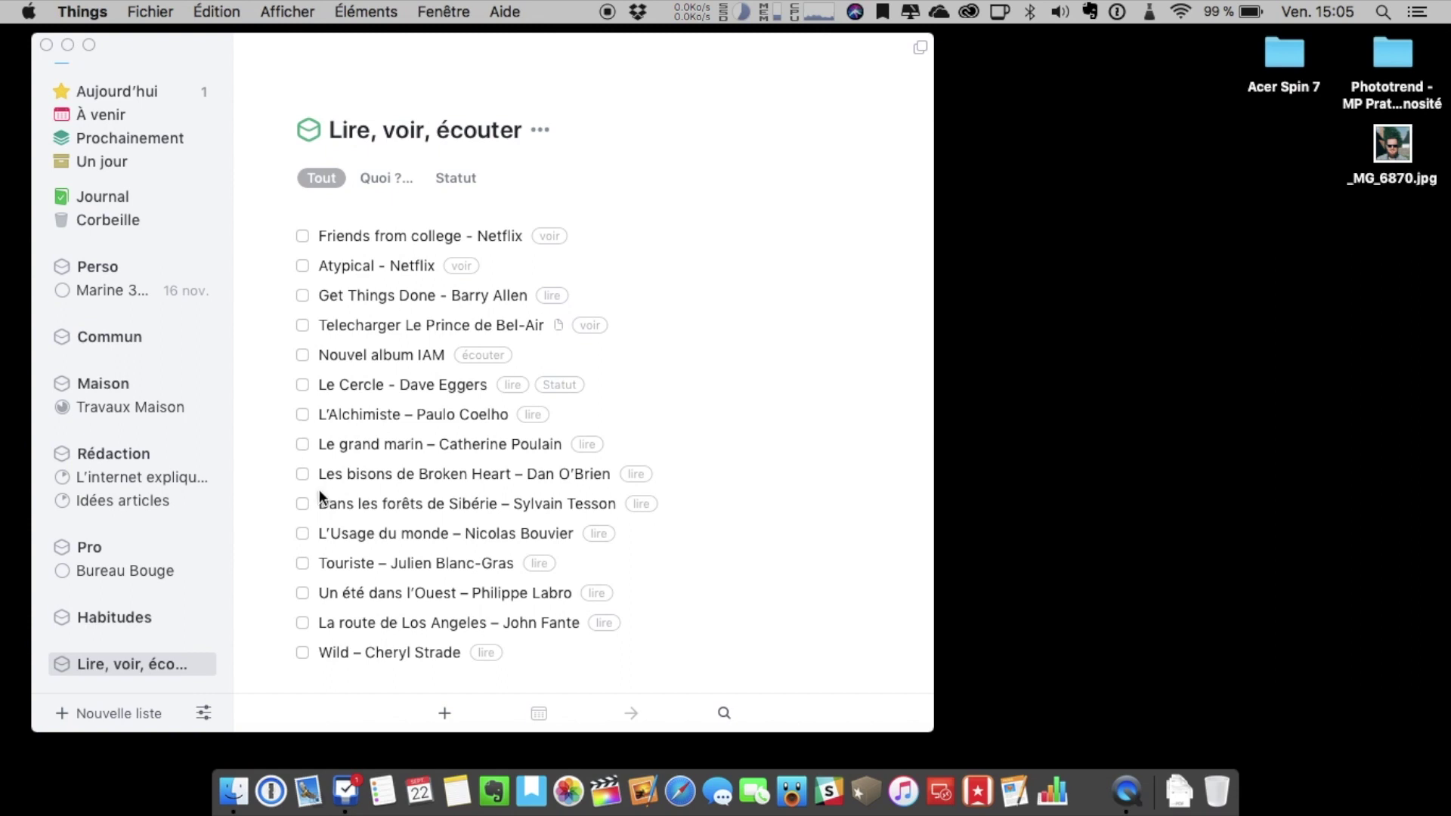
{"action": "left_click", "coordinate": [387, 415]}
{"action": "double_click", "coordinate": [492, 415]}
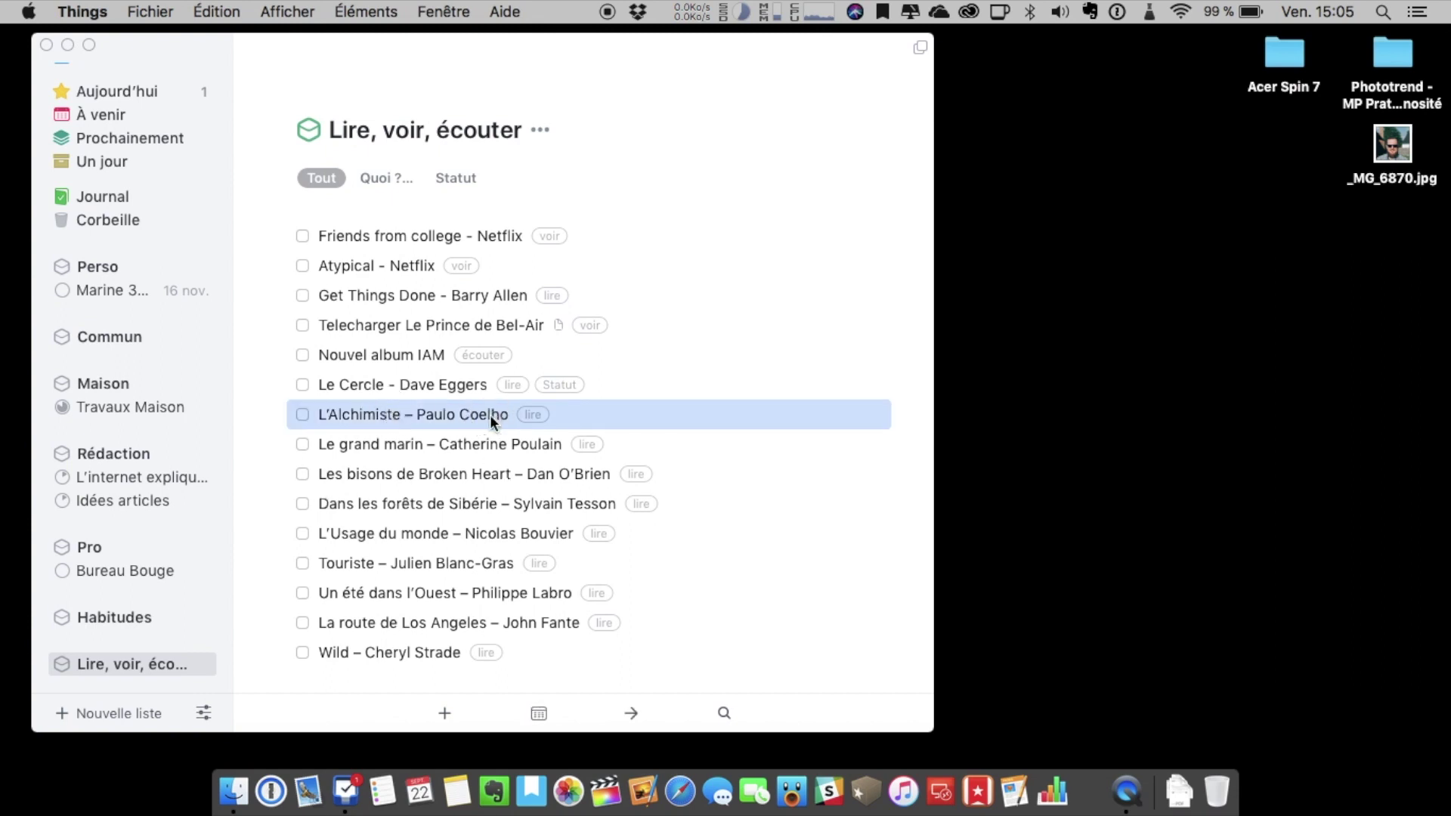
{"action": "left_click", "coordinate": [807, 548]}
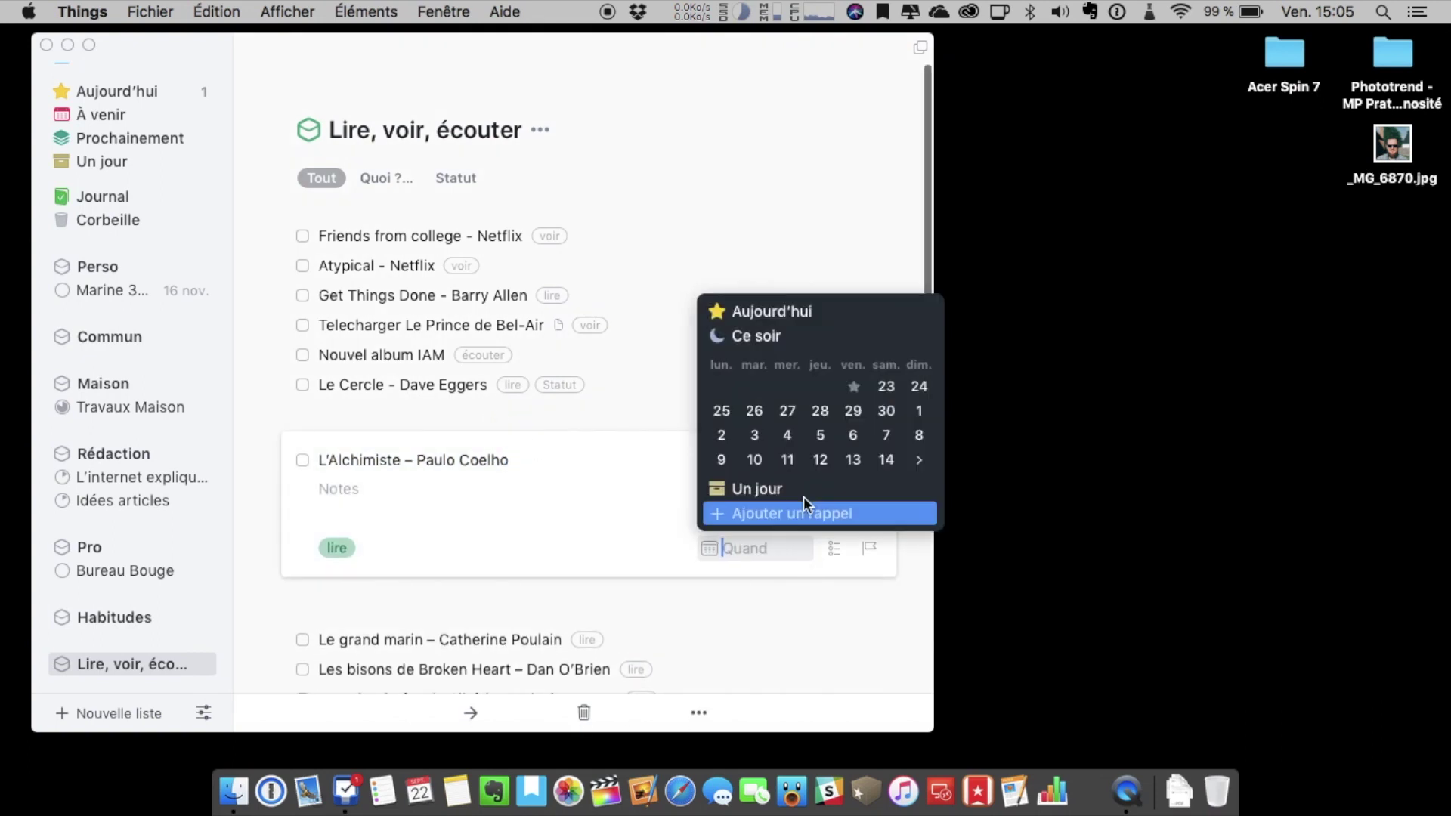
{"action": "left_click", "coordinate": [756, 488]}
{"action": "left_click", "coordinate": [791, 397]}
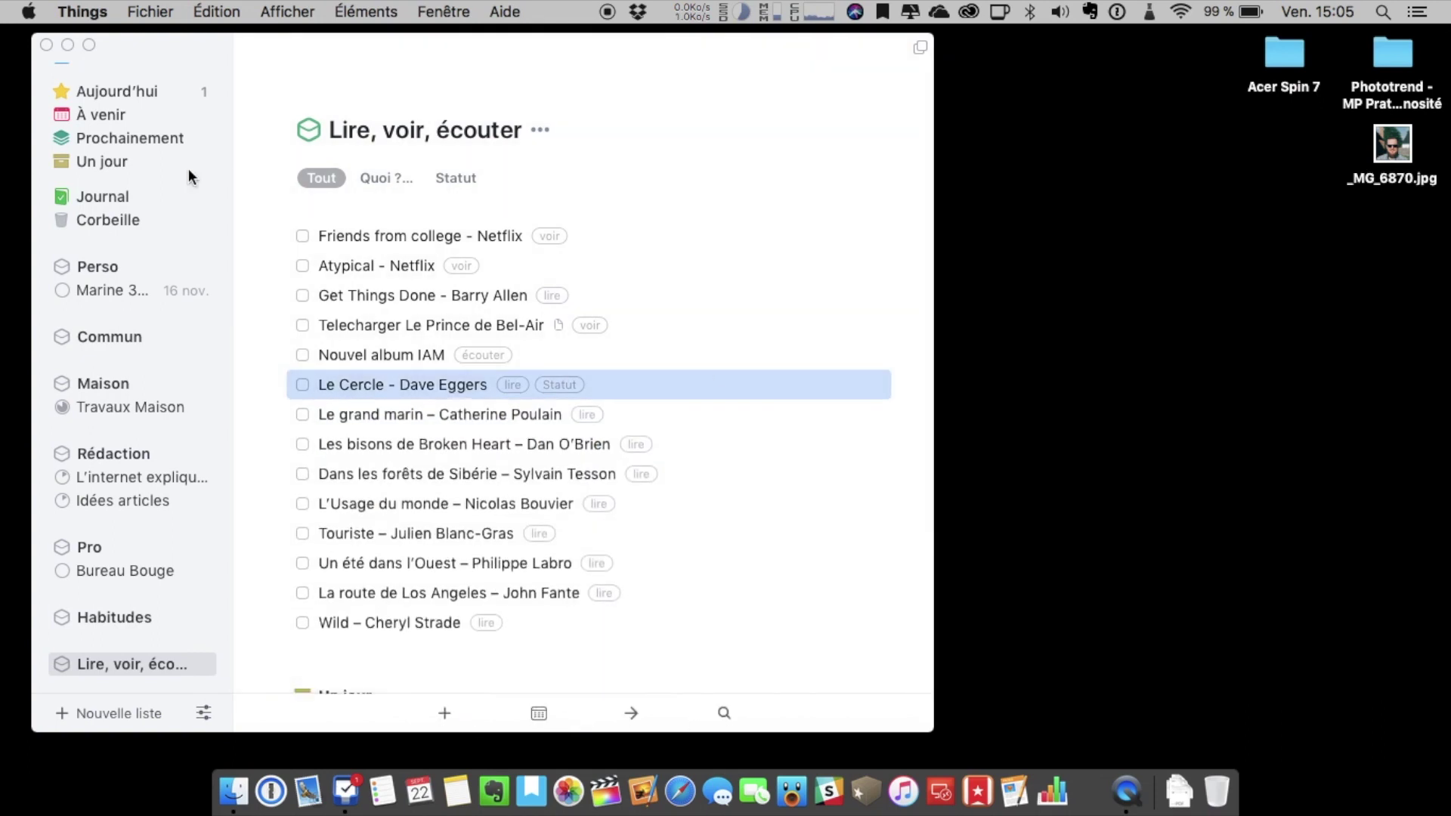
{"action": "left_click", "coordinate": [124, 164]}
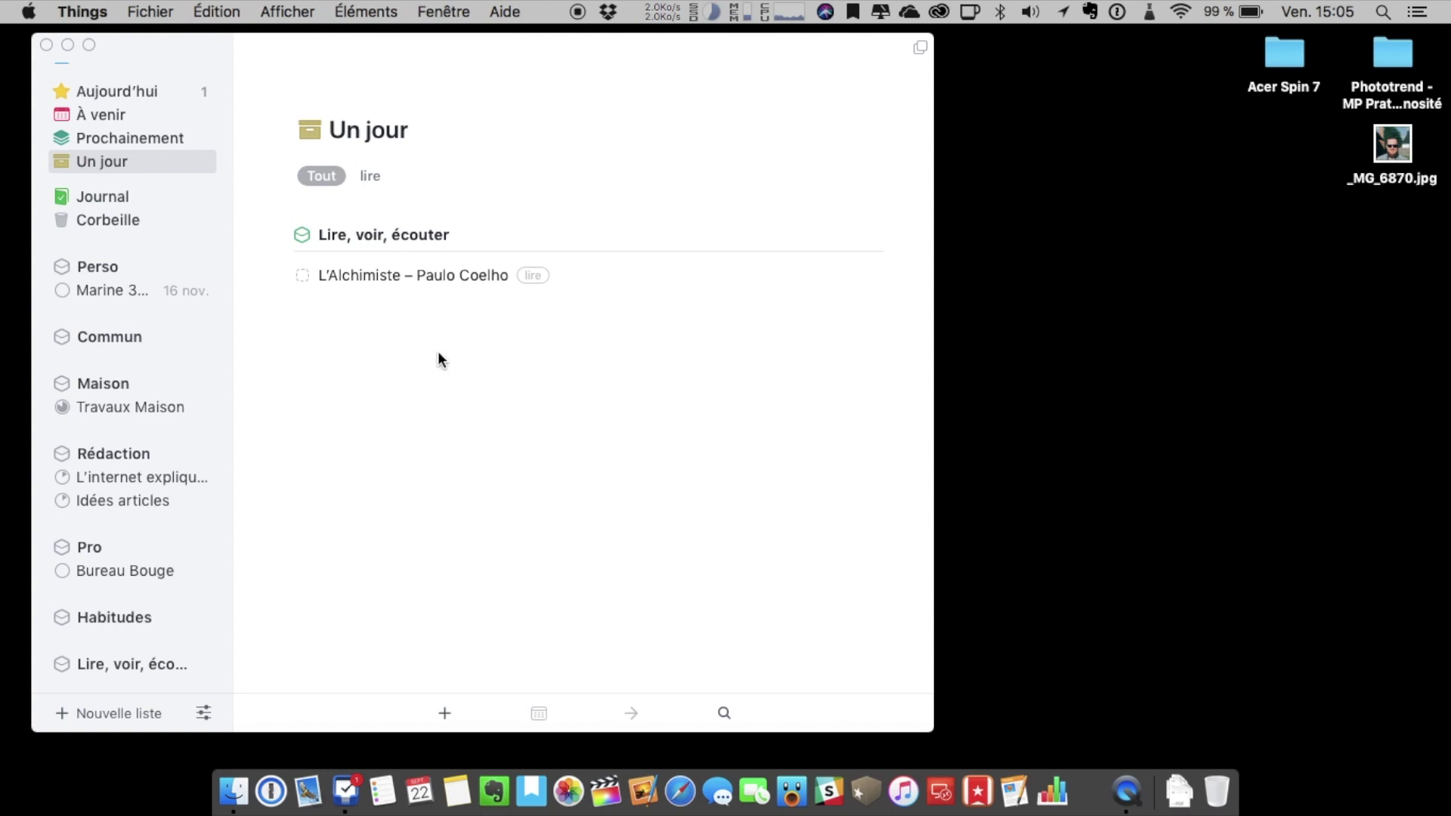
Step: Look through the completed tasks in Journal and open Corbeille to view the deleted ones
{"action": "left_click", "coordinate": [121, 189]}
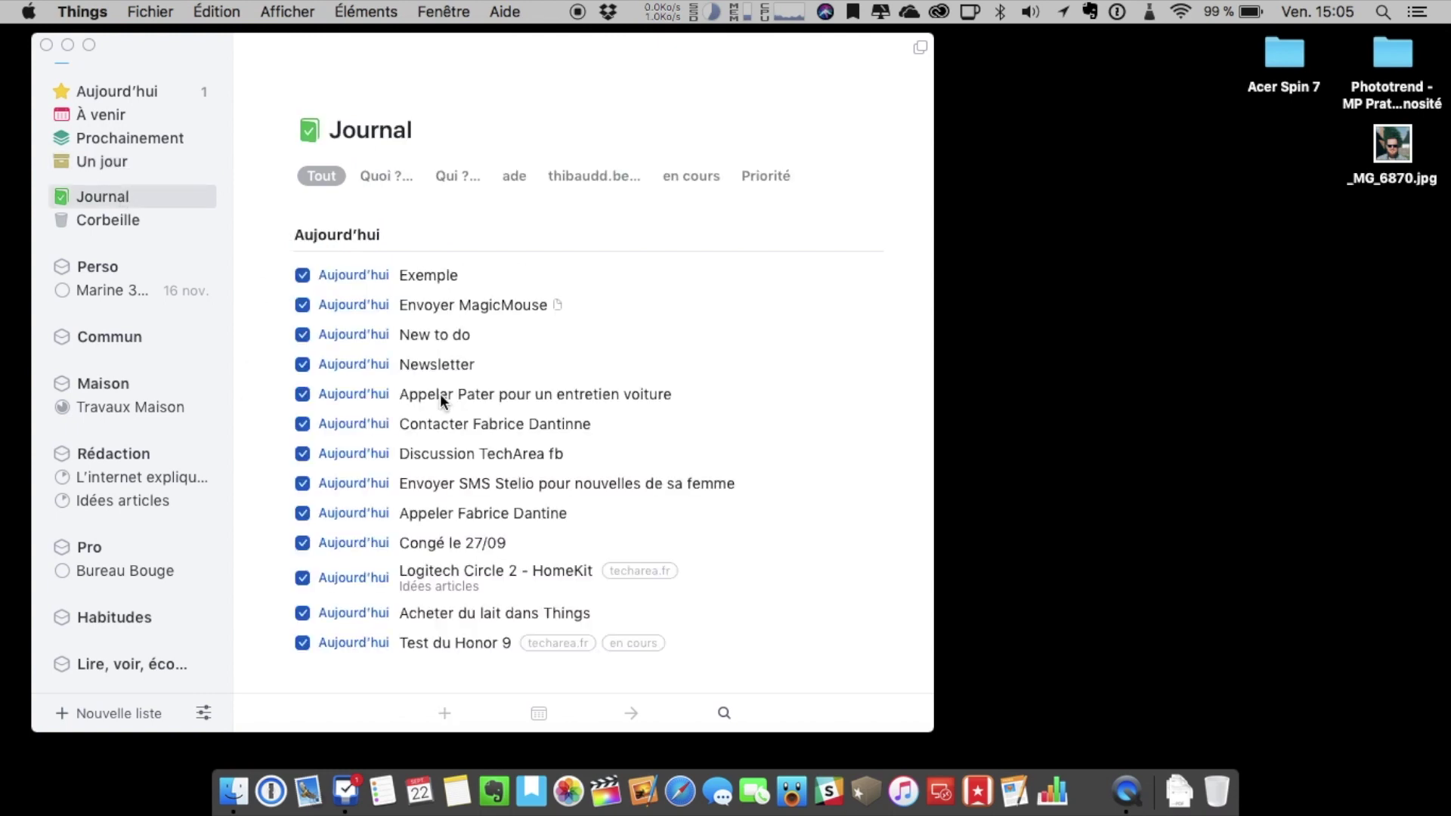
{"action": "scroll", "coordinate": [440, 393], "scroll_direction": "down", "scroll_amount": 10}
{"action": "scroll", "coordinate": [440, 393], "scroll_direction": "down", "scroll_amount": 3}
{"action": "scroll", "coordinate": [440, 393], "scroll_direction": "up", "scroll_amount": 10}
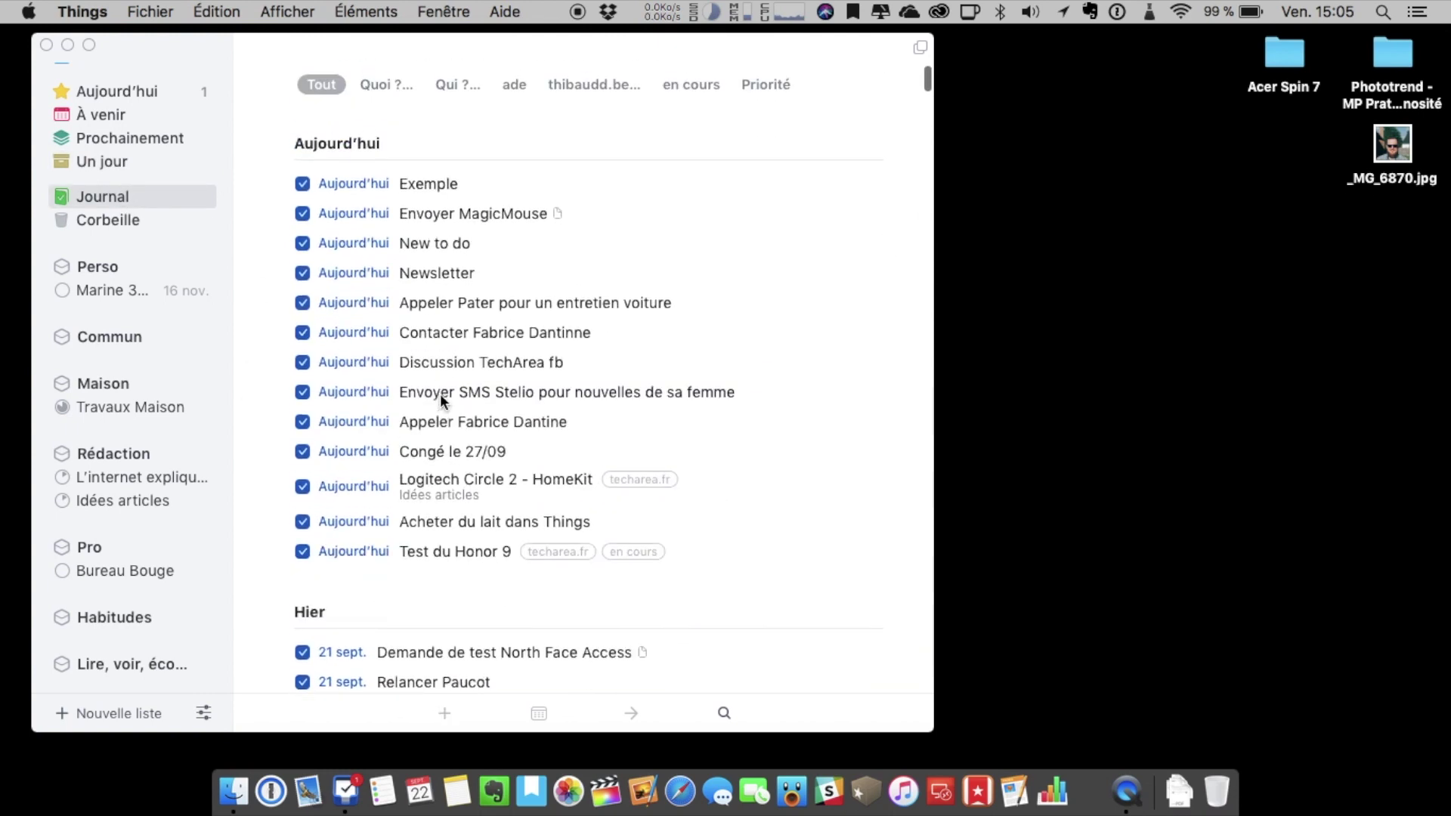
{"action": "scroll", "coordinate": [439, 393], "scroll_direction": "down", "scroll_amount": 5}
{"action": "scroll", "coordinate": [439, 387], "scroll_direction": "up", "scroll_amount": 8}
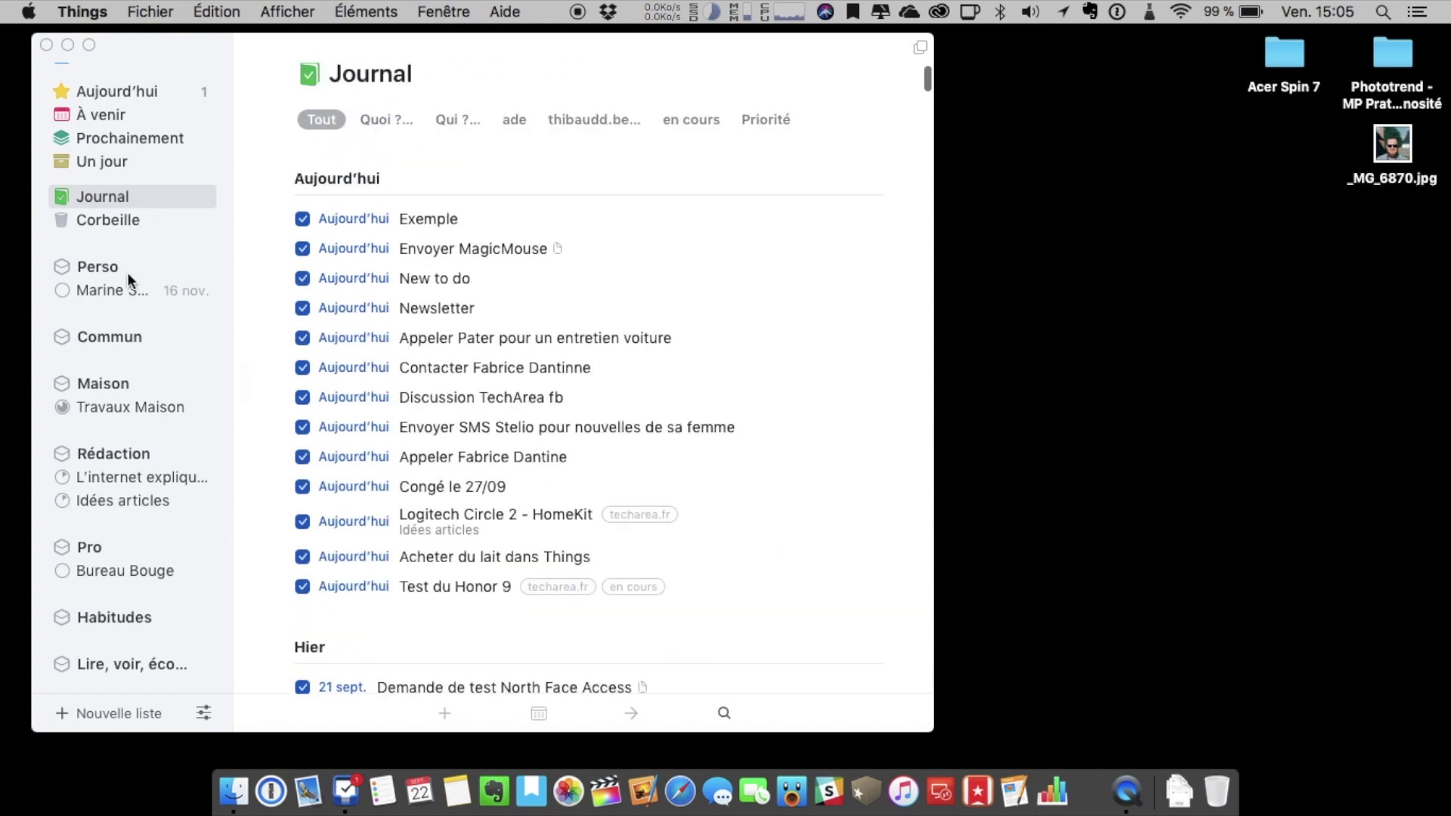
{"action": "left_click", "coordinate": [102, 219]}
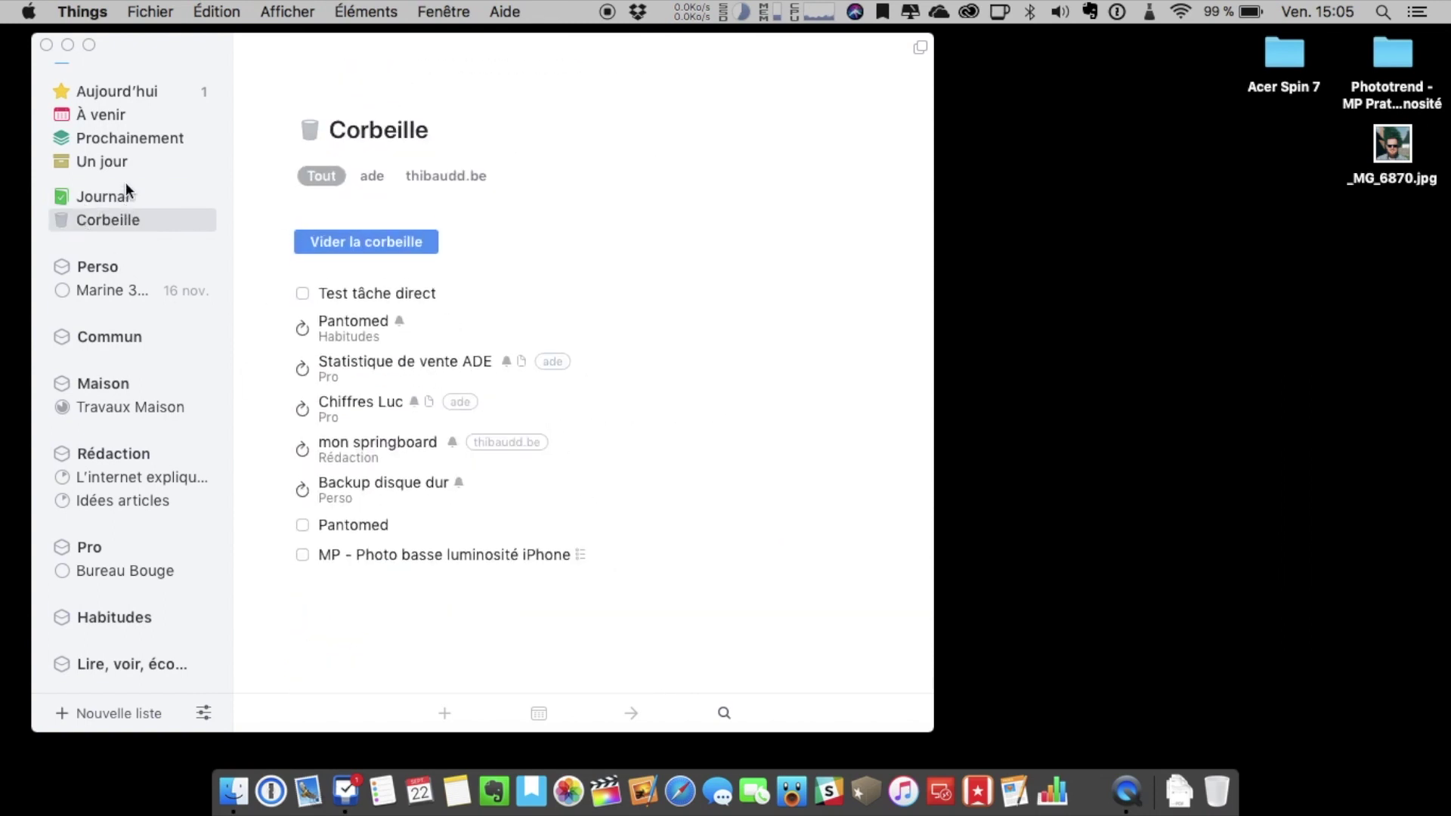
Step: Review Aujourd'hui, the Rédaction area and its Idées articles project, and return to Aujourd'hui
{"action": "left_click", "coordinate": [130, 87]}
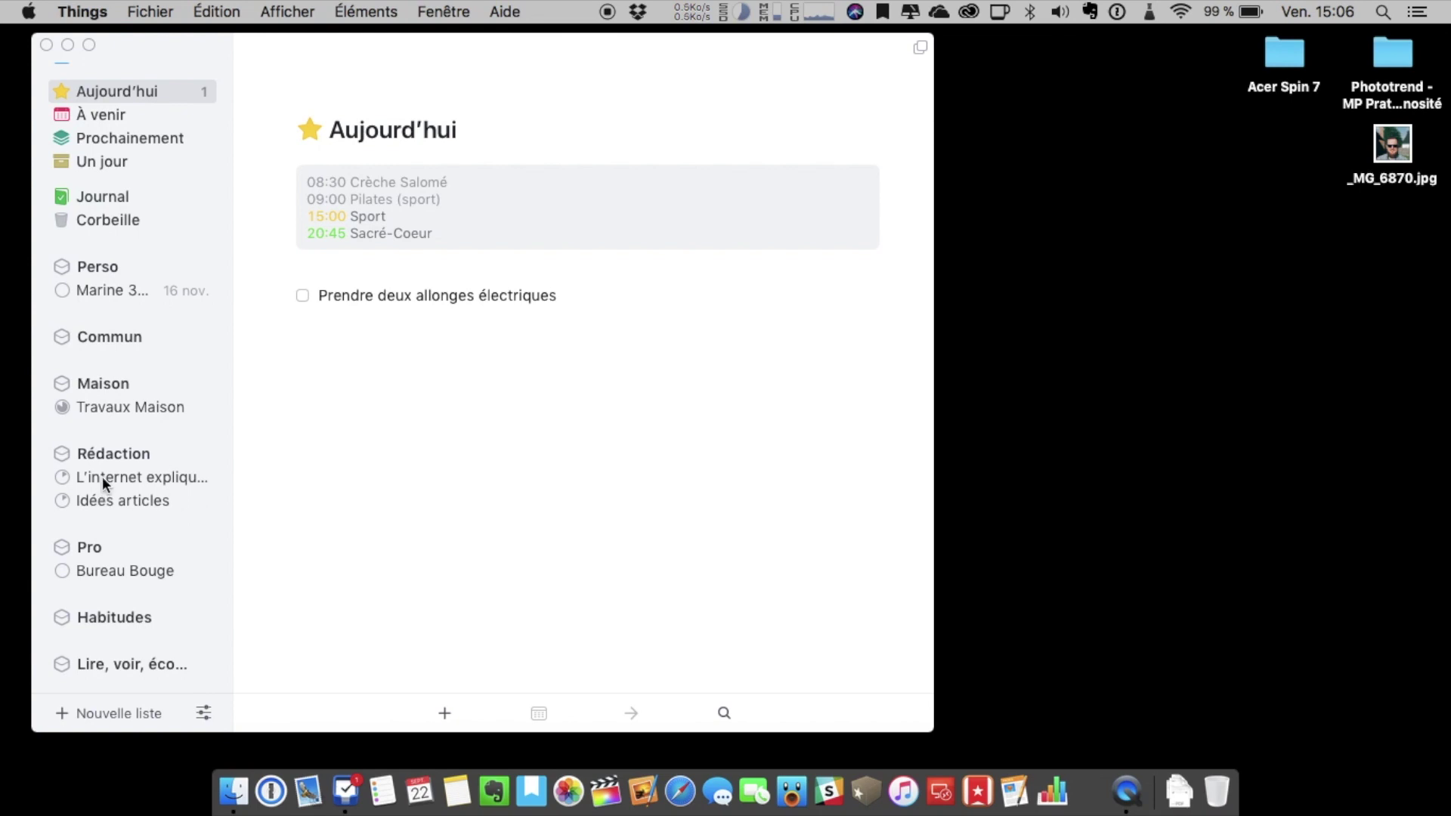
{"action": "left_click", "coordinate": [113, 455]}
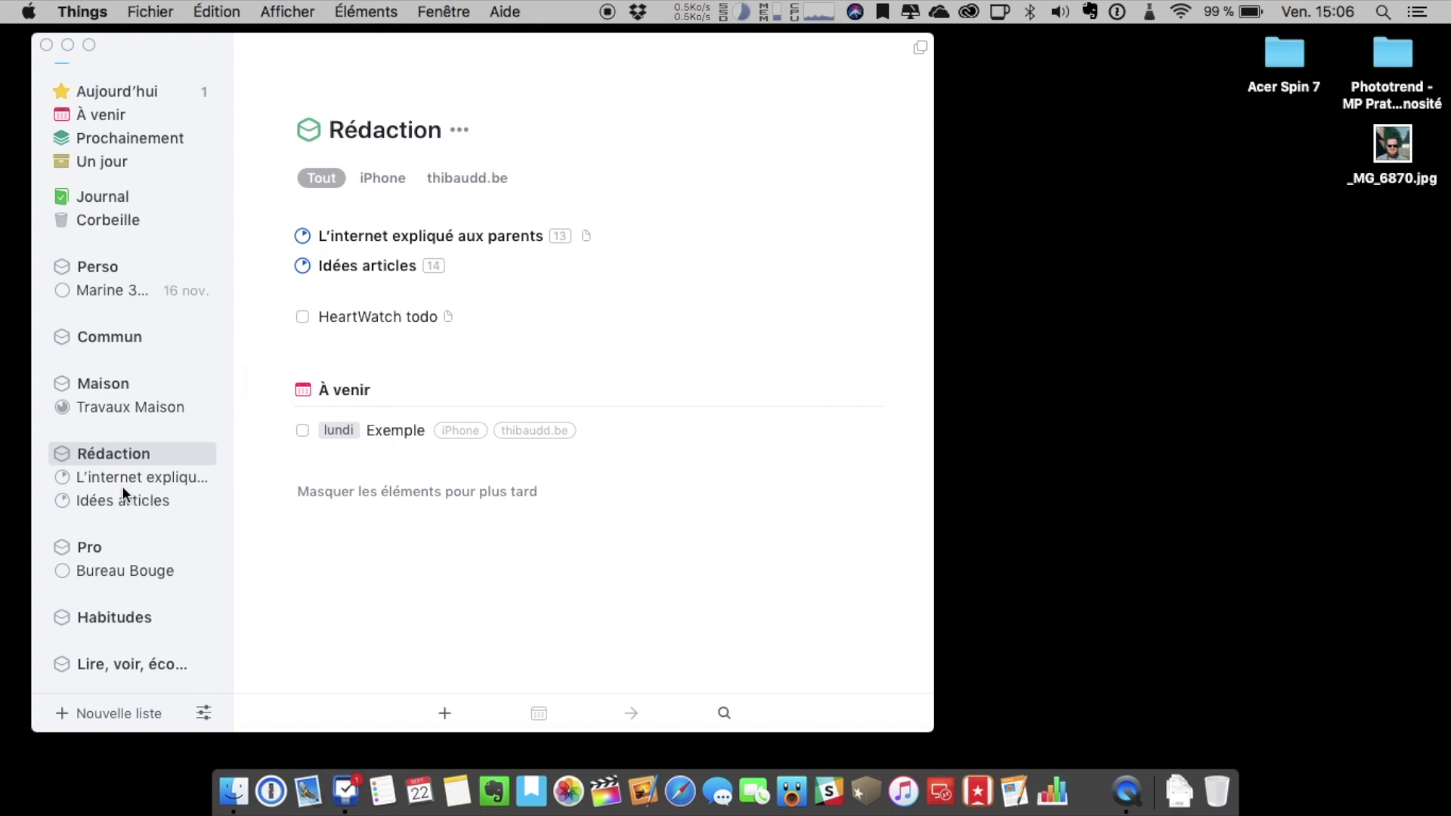
{"action": "left_click", "coordinate": [114, 502]}
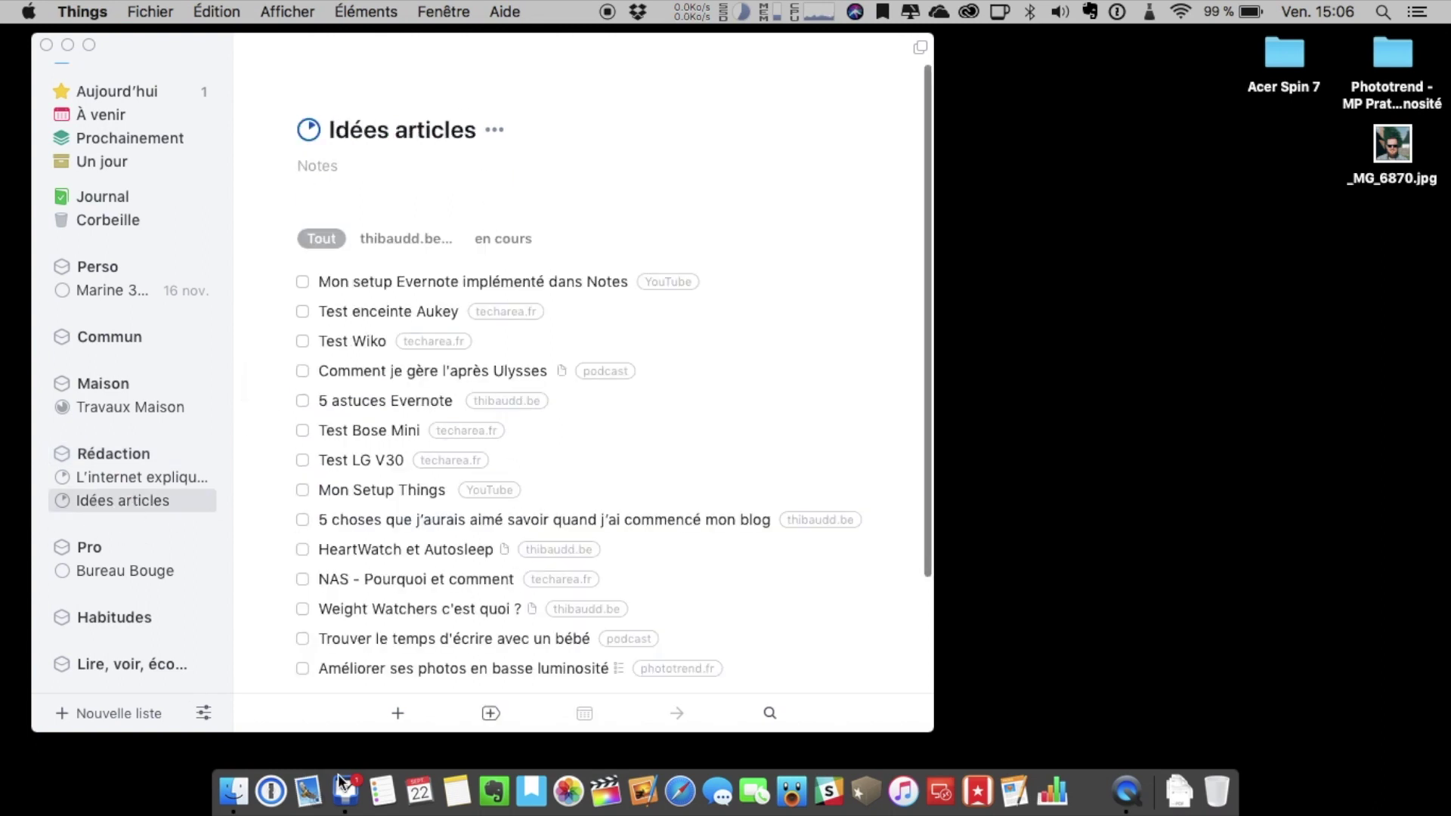
{"action": "scroll", "coordinate": [419, 609], "scroll_direction": "down", "scroll_amount": 1}
{"action": "scroll", "coordinate": [420, 605], "scroll_direction": "down", "scroll_amount": 3}
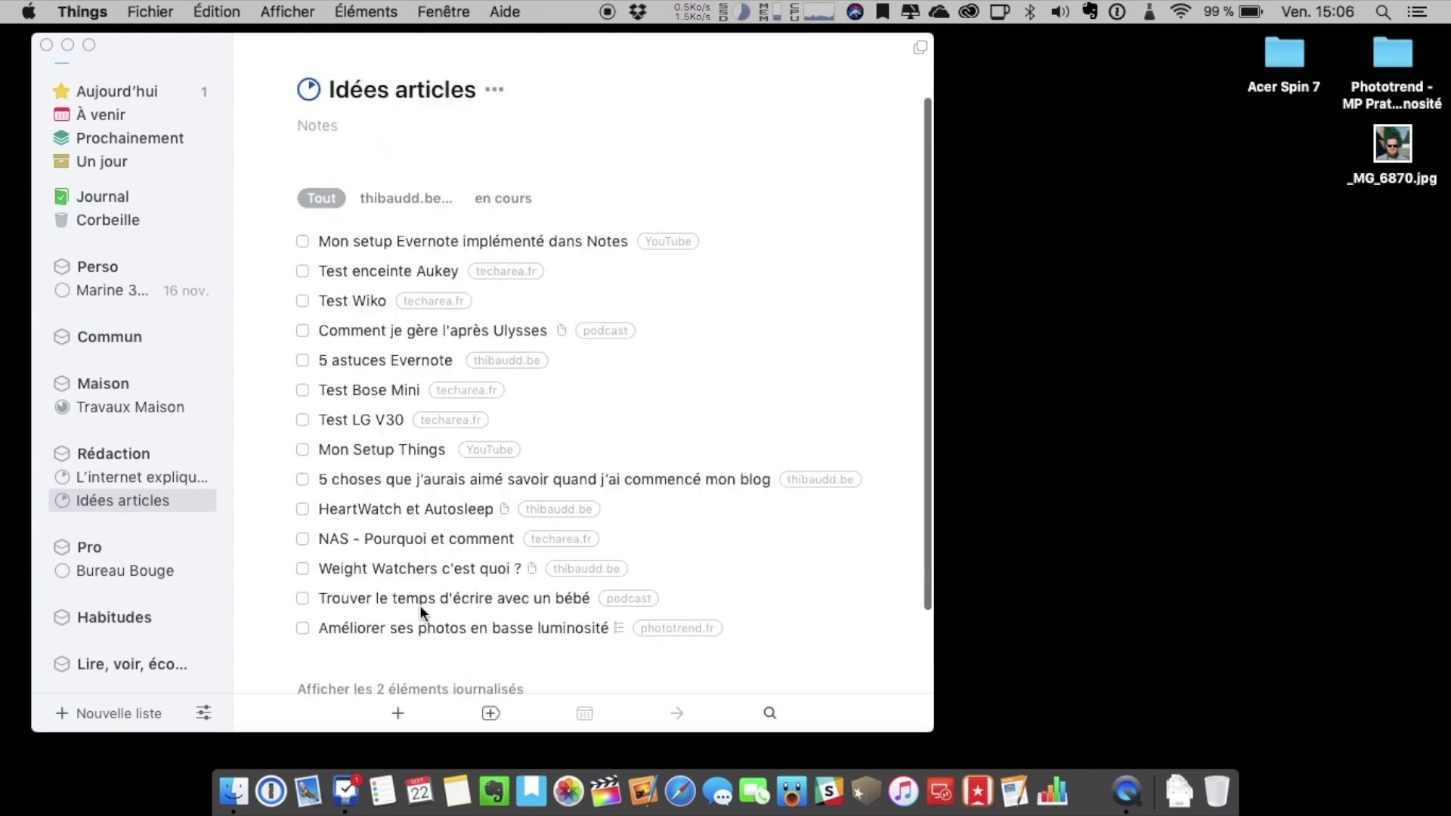
{"action": "scroll", "coordinate": [419, 604], "scroll_direction": "up", "scroll_amount": 3}
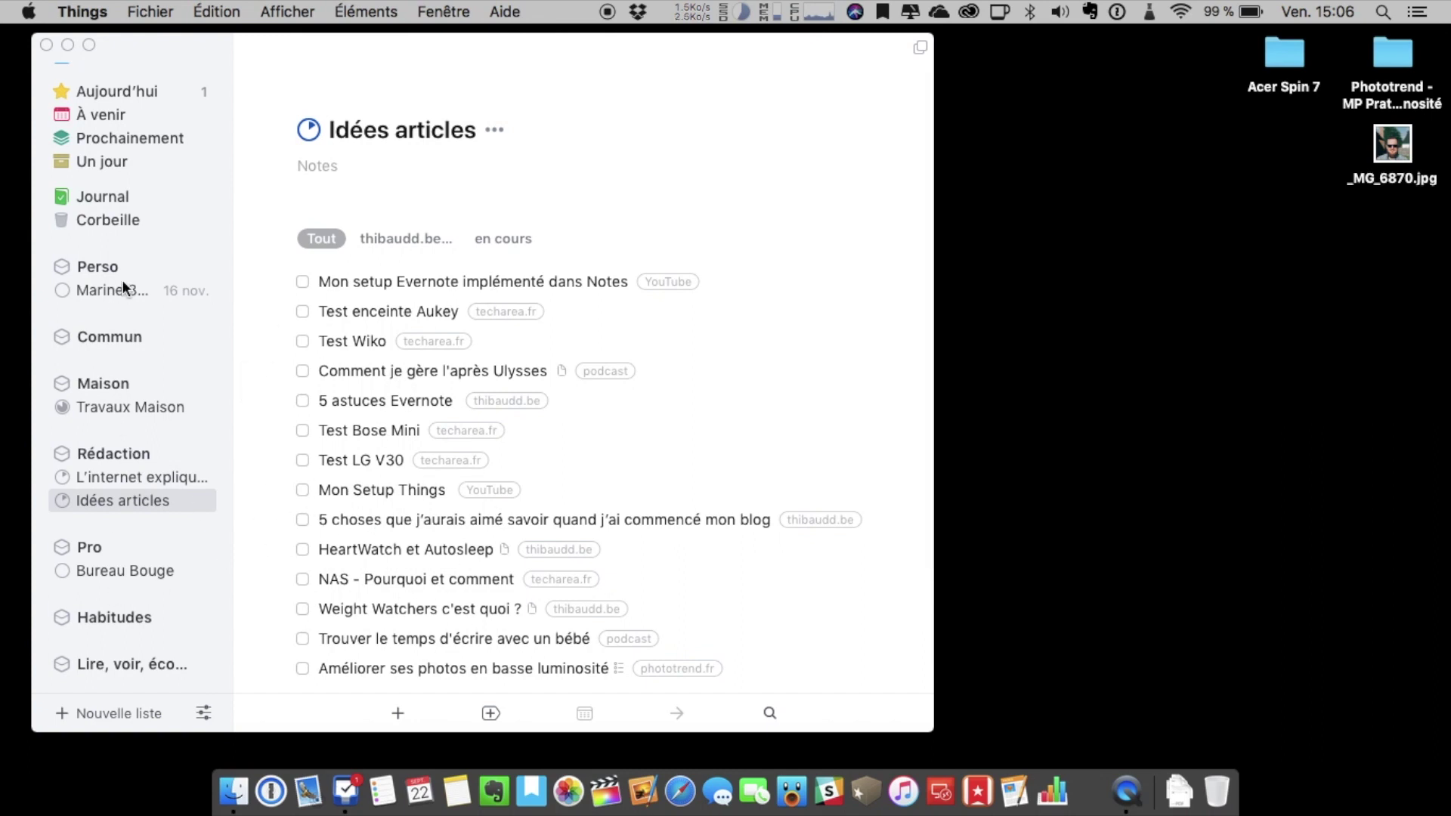
{"action": "left_click", "coordinate": [142, 90]}
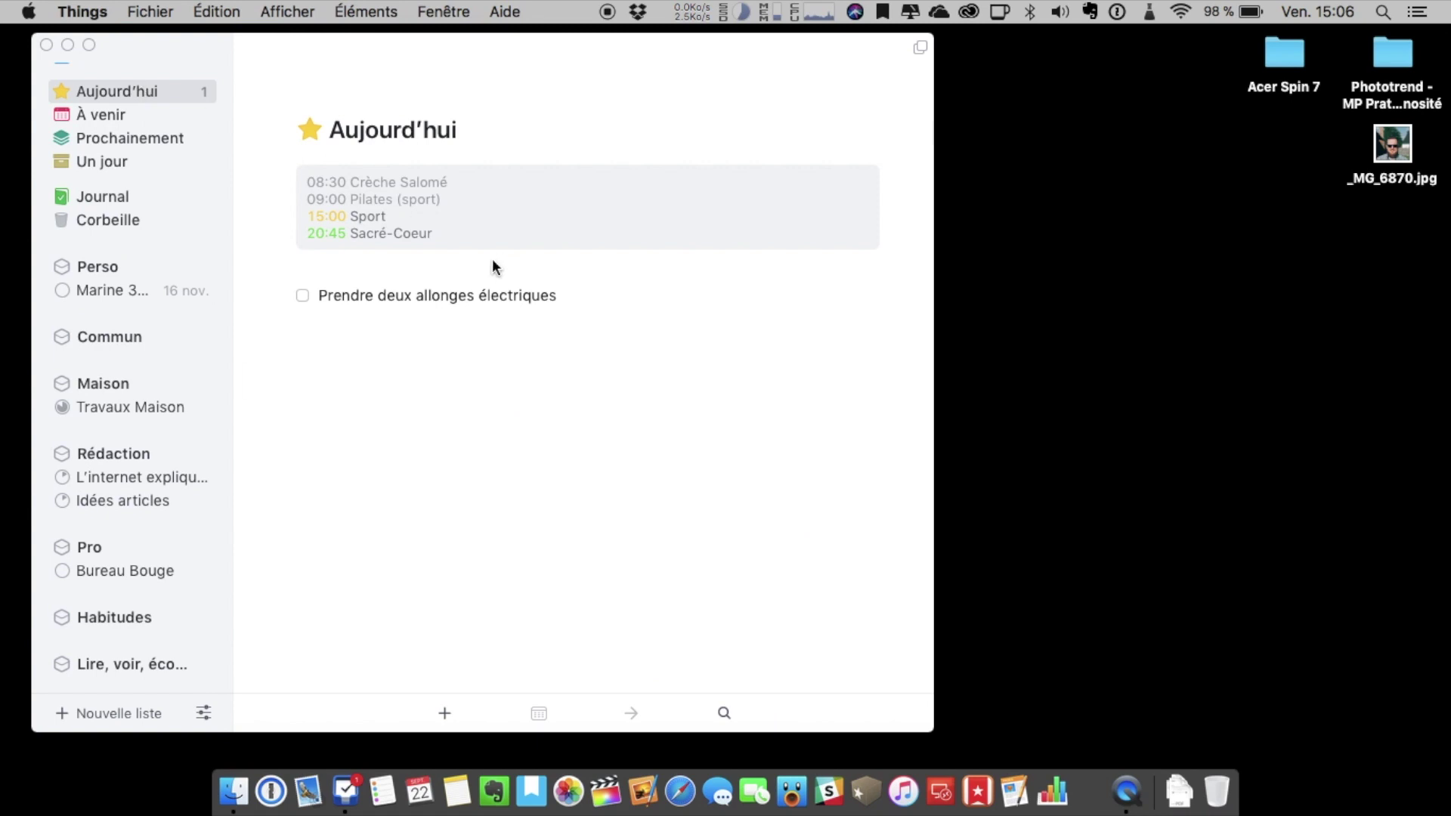
Step: Convert the Exemple 2 task in À classer into a project and rename it Test Projet
{"action": "scroll", "coordinate": [148, 106], "scroll_direction": "up", "scroll_amount": 2}
{"action": "left_click", "coordinate": [139, 94]}
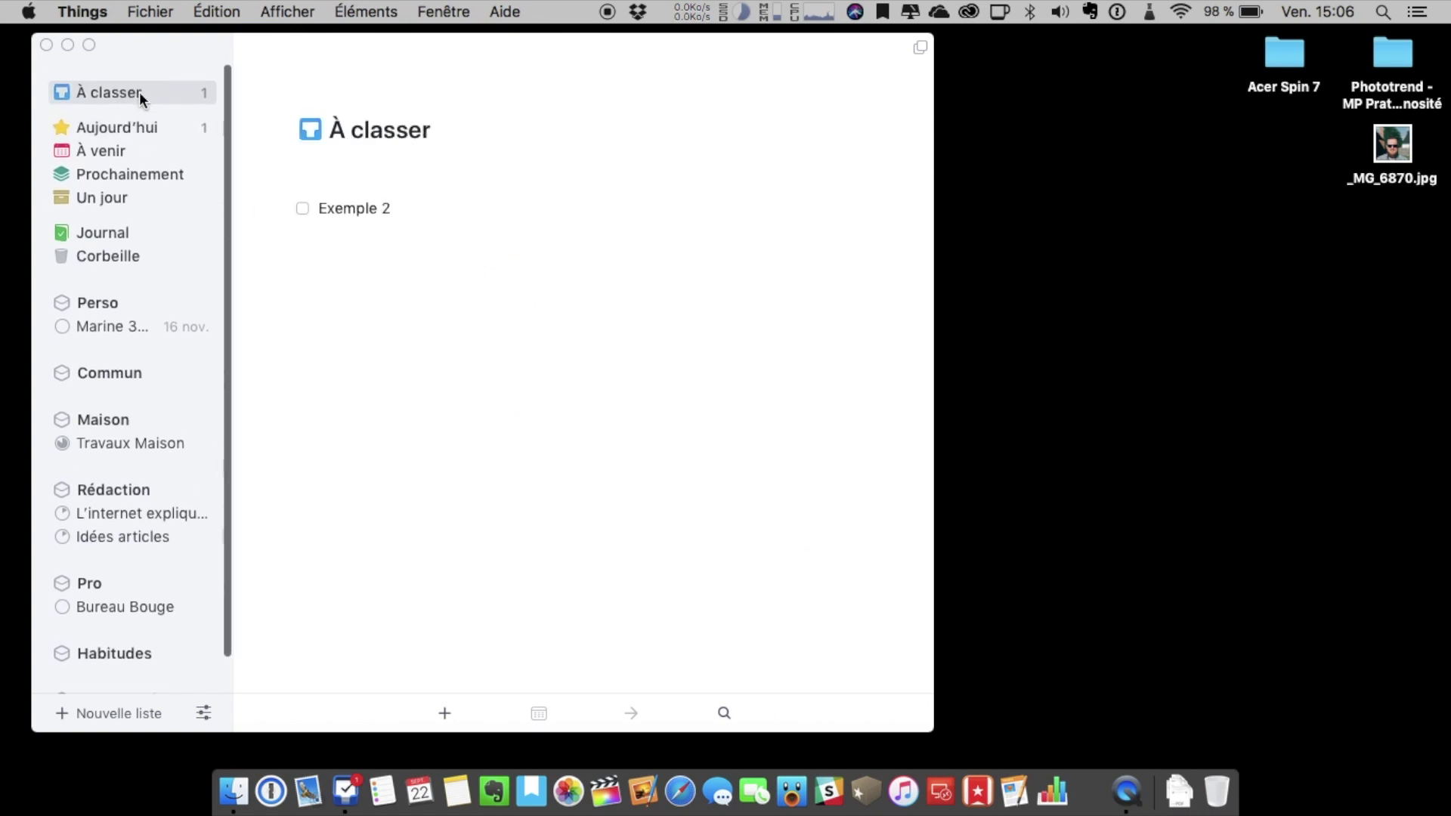
{"action": "right_click", "coordinate": [403, 217]}
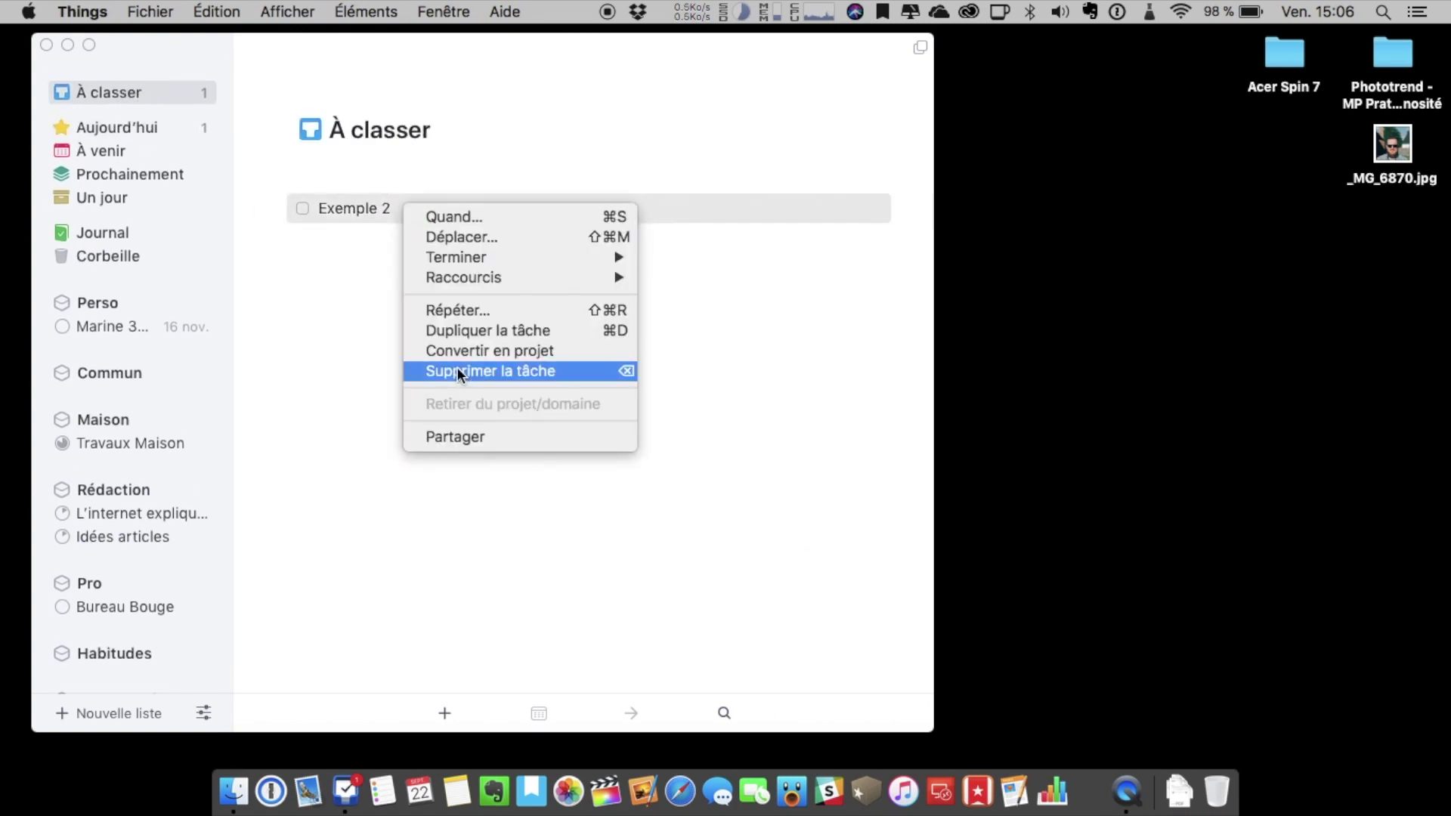
{"action": "left_click", "coordinate": [478, 353]}
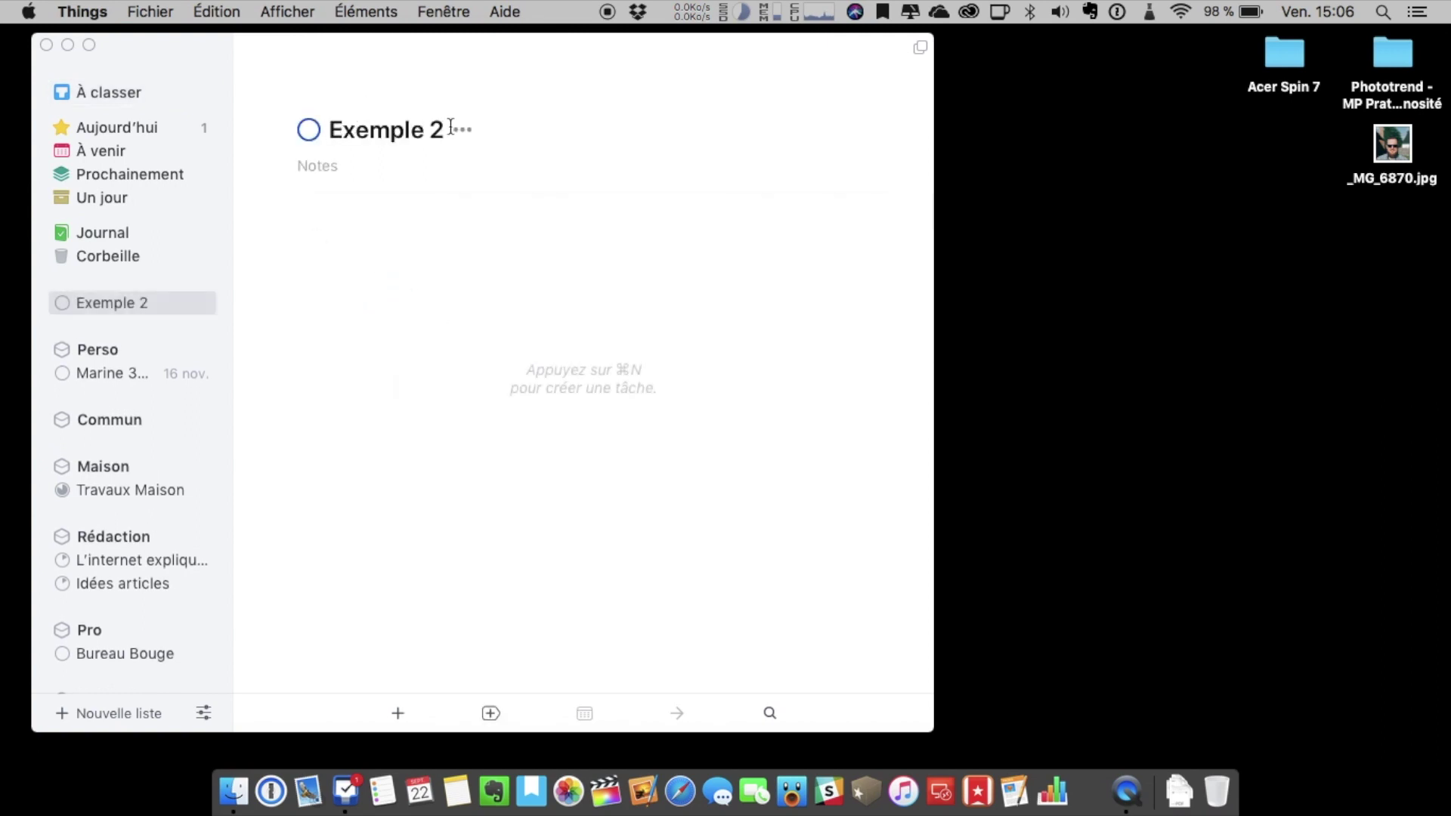
{"action": "left_click", "coordinate": [338, 130]}
{"action": "key", "text": "super+a"}
{"action": "type", "text": "Test Projet"}
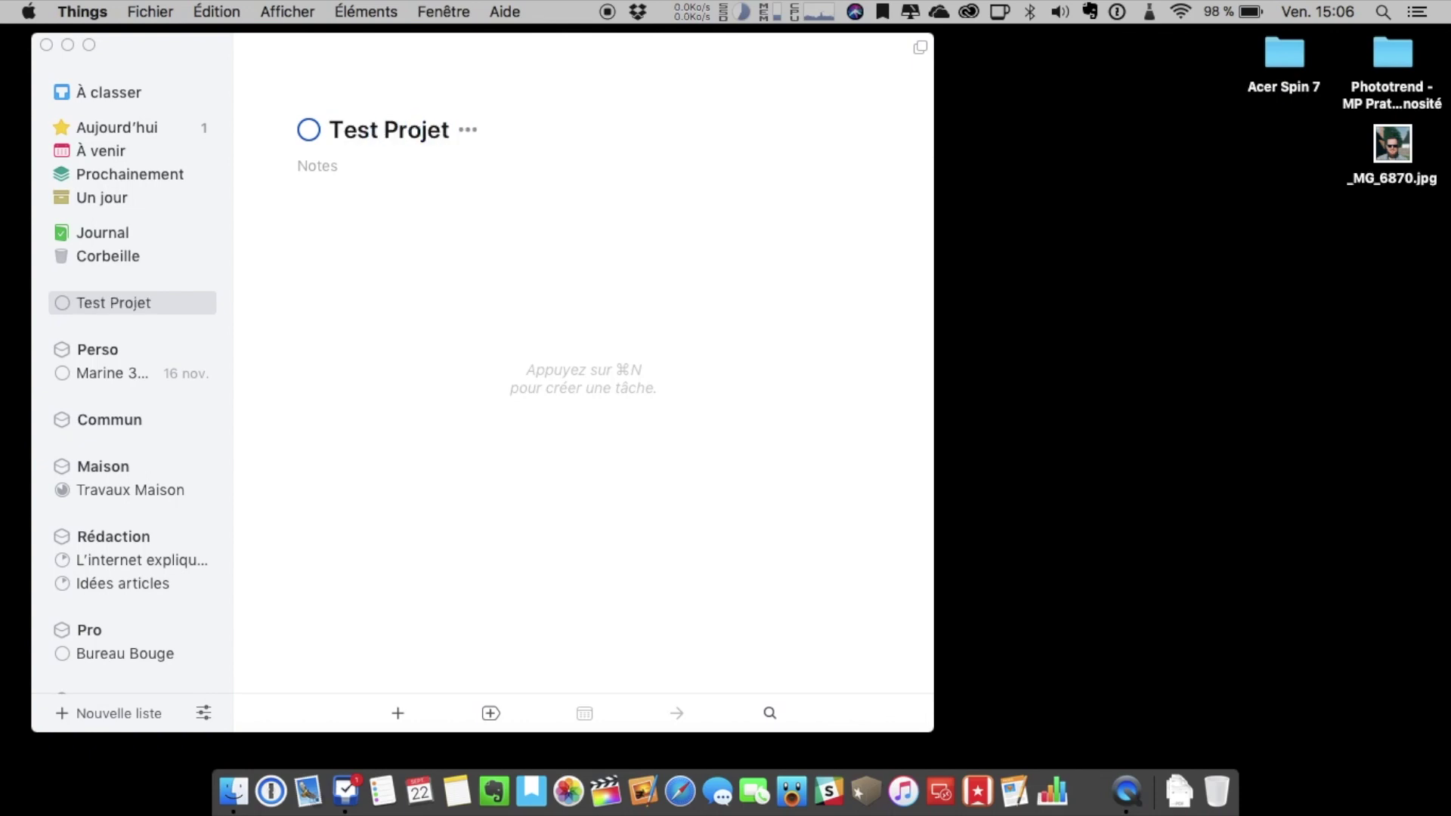
Step: Enter Lorem Ipsum Lorem Ipsum as the notes of Test Projet
{"action": "left_click", "coordinate": [424, 169]}
{"action": "type", "text": "Lorem Ip"}
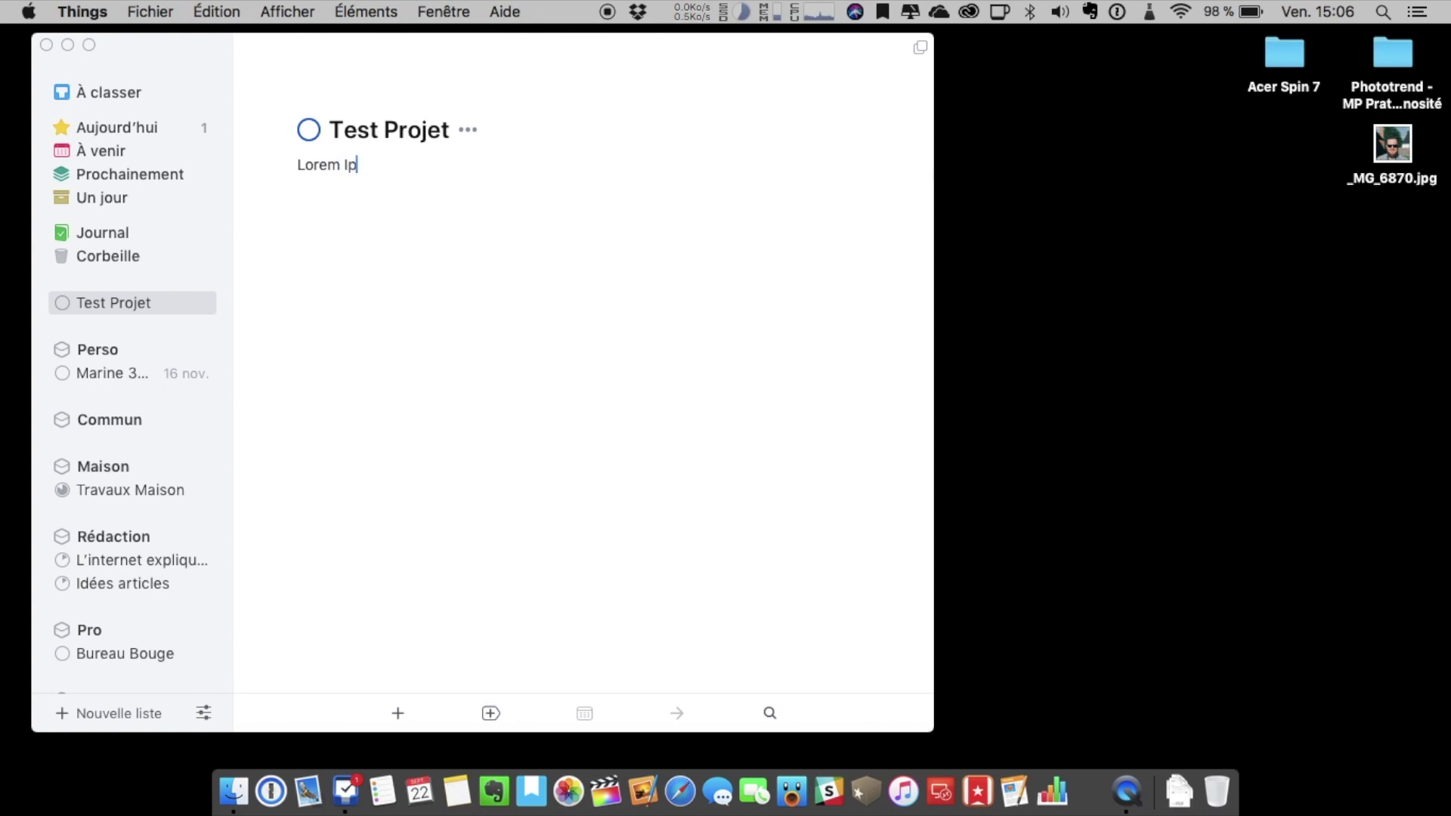
{"action": "type", "text": "sum Lorem Ipsum"}
{"action": "key", "text": "Return"}
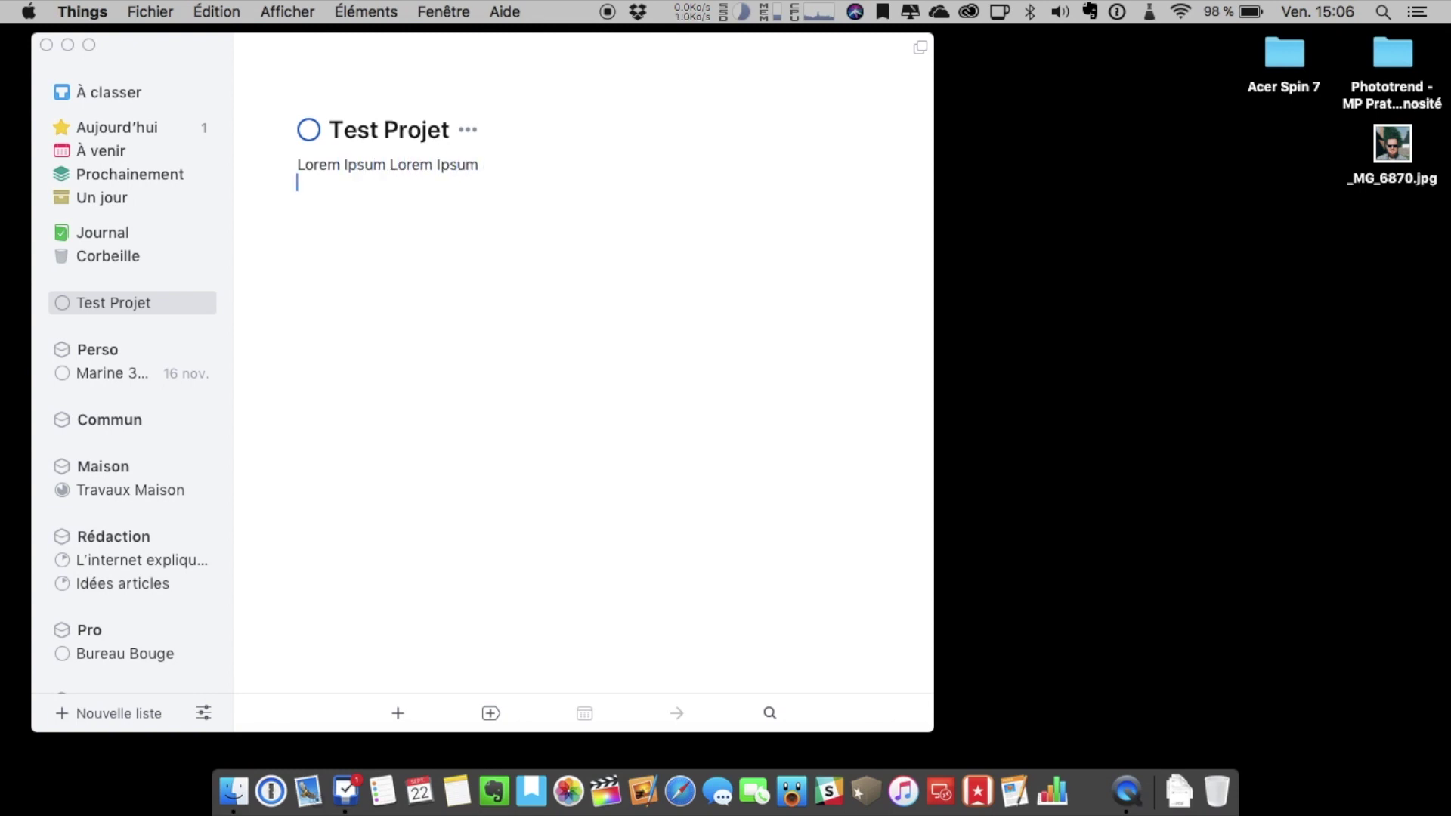
Step: Add a heading named Test 1 to Test Projet, plus a second heading left unnamed
{"action": "left_click", "coordinate": [497, 712]}
{"action": "type", "text": "Test 1"}
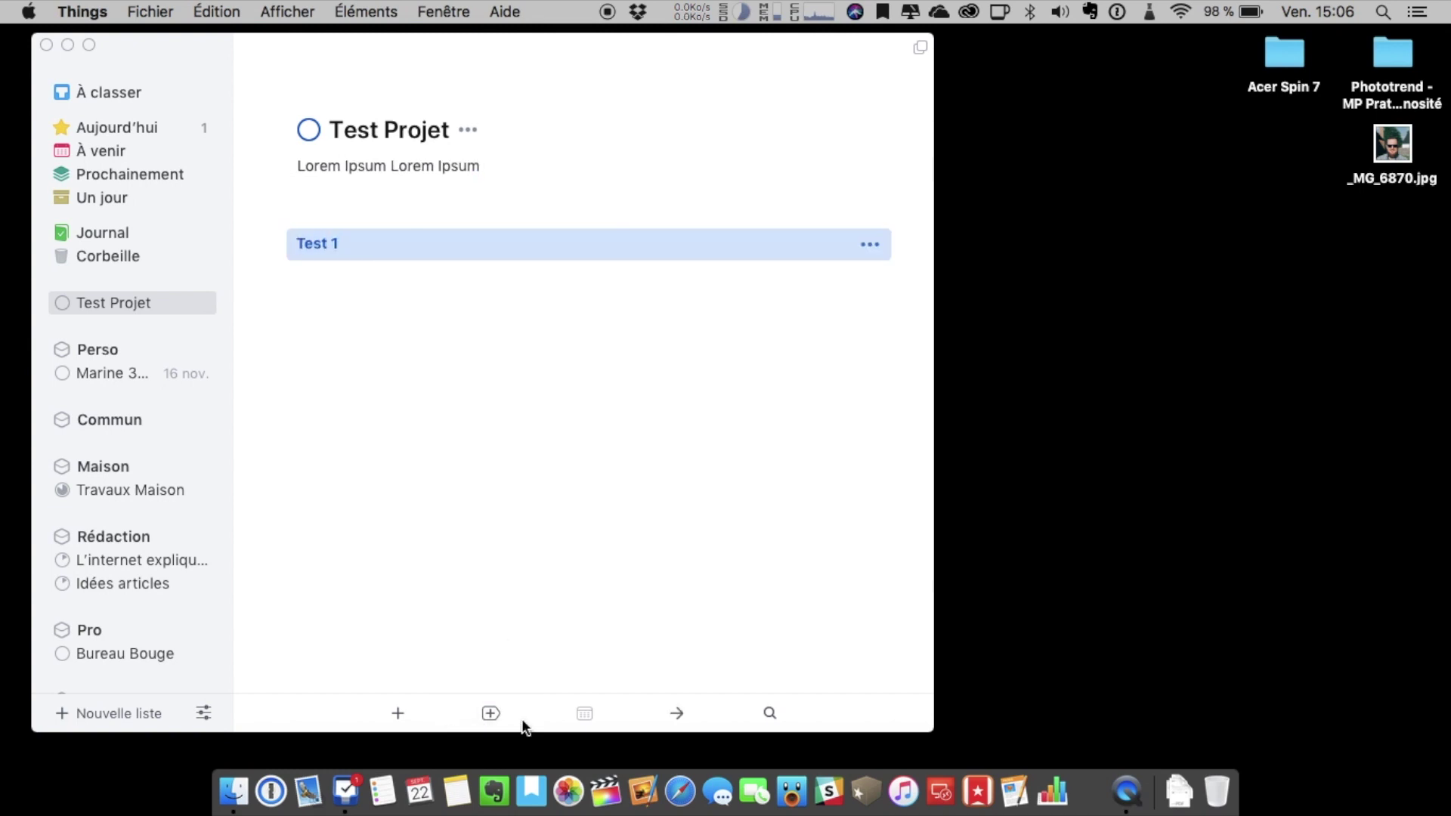
{"action": "left_click", "coordinate": [483, 711]}
{"action": "type", "text": "Tes"}
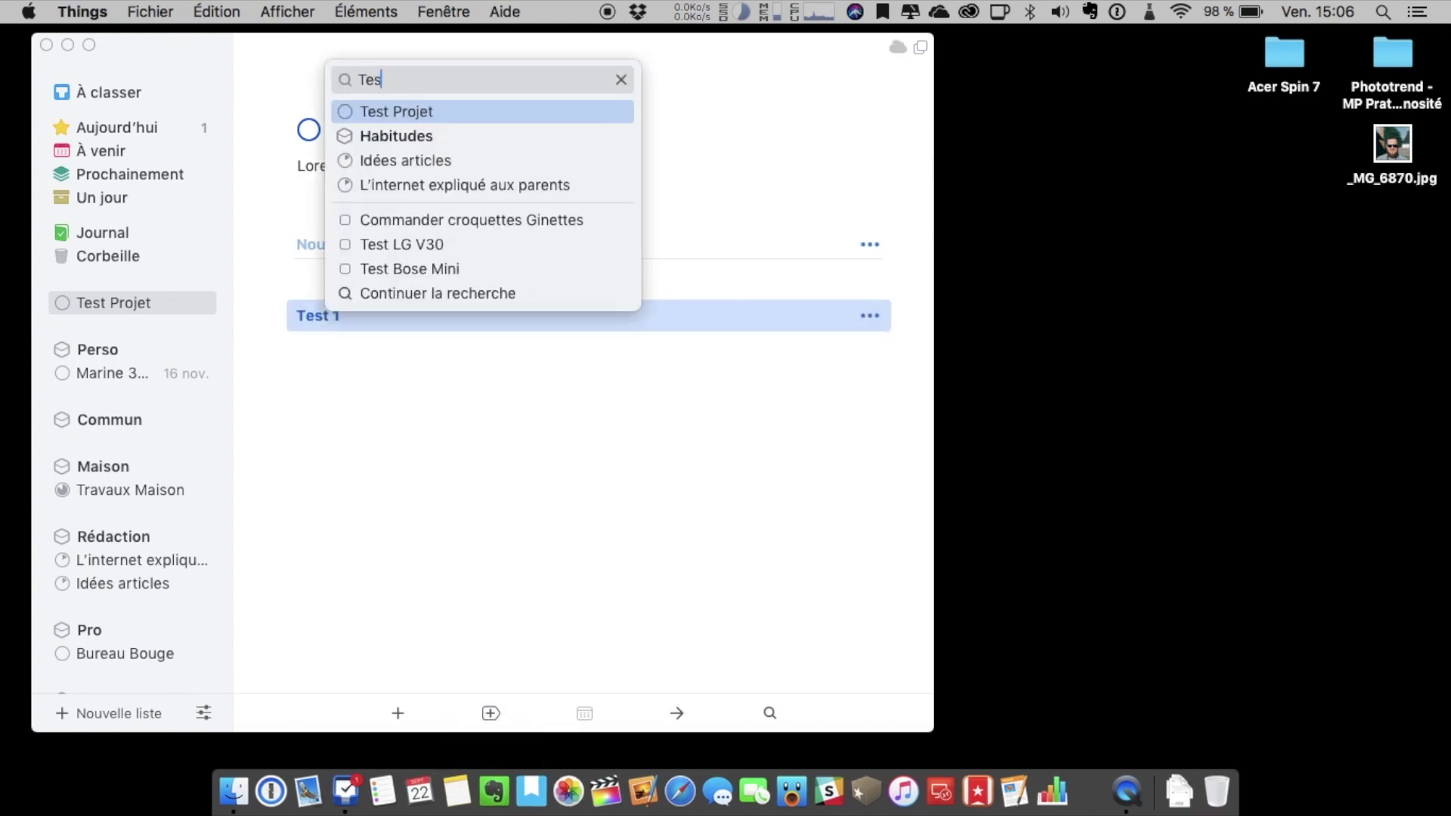
{"action": "key", "text": "BackSpace"}
{"action": "key", "text": "BackSpace"}
{"action": "key", "text": "BackSpace"}
{"action": "key", "text": "Escape"}
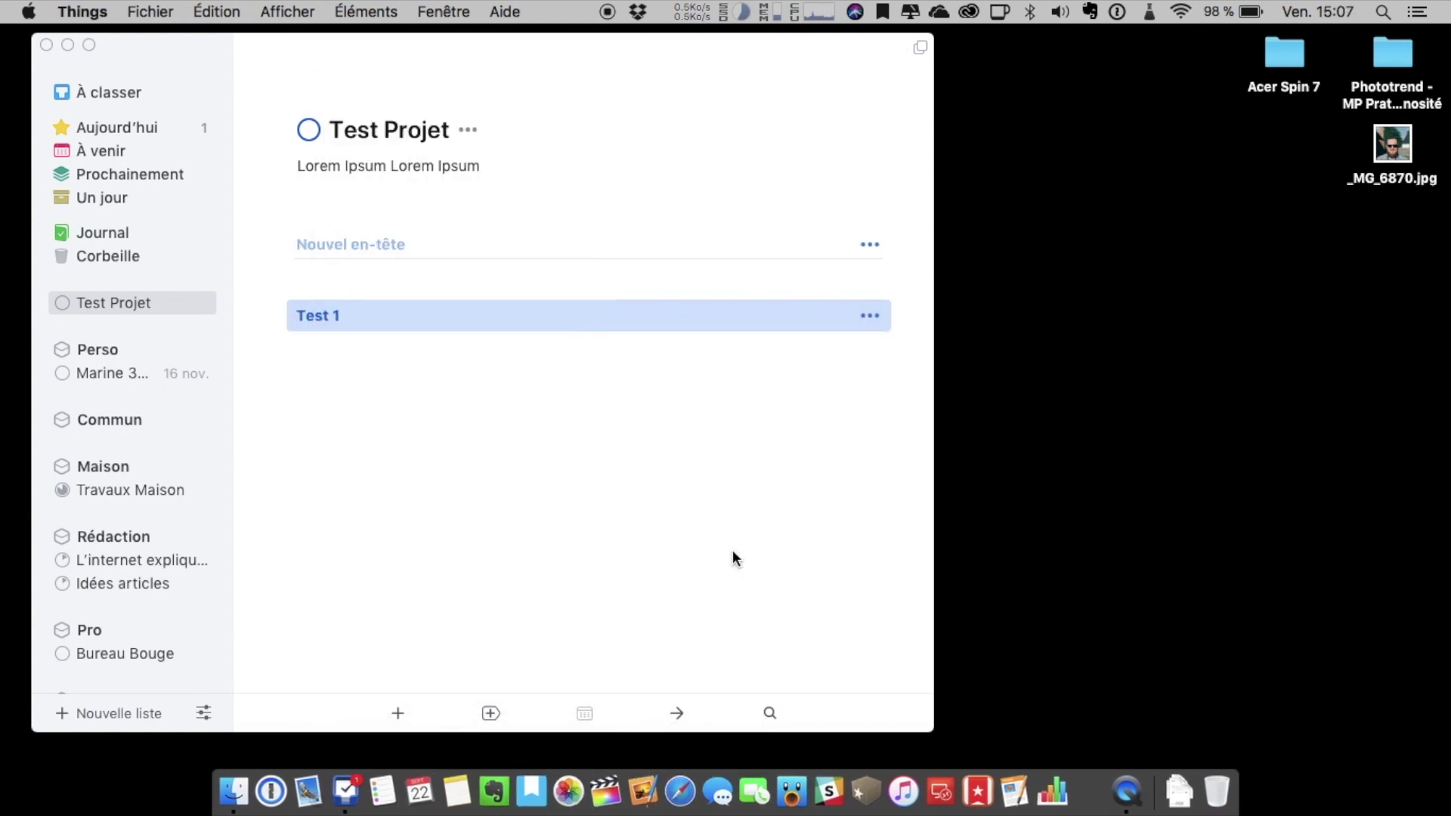
Step: Name the blank heading above Test 1 as Test 2
{"action": "left_click", "coordinate": [406, 248]}
{"action": "left_click", "coordinate": [405, 245]}
{"action": "type", "text": "Test 2"}
Step: Add one untitled task above the Test 2 heading and two untitled tasks beneath it
{"action": "left_click", "coordinate": [396, 703]}
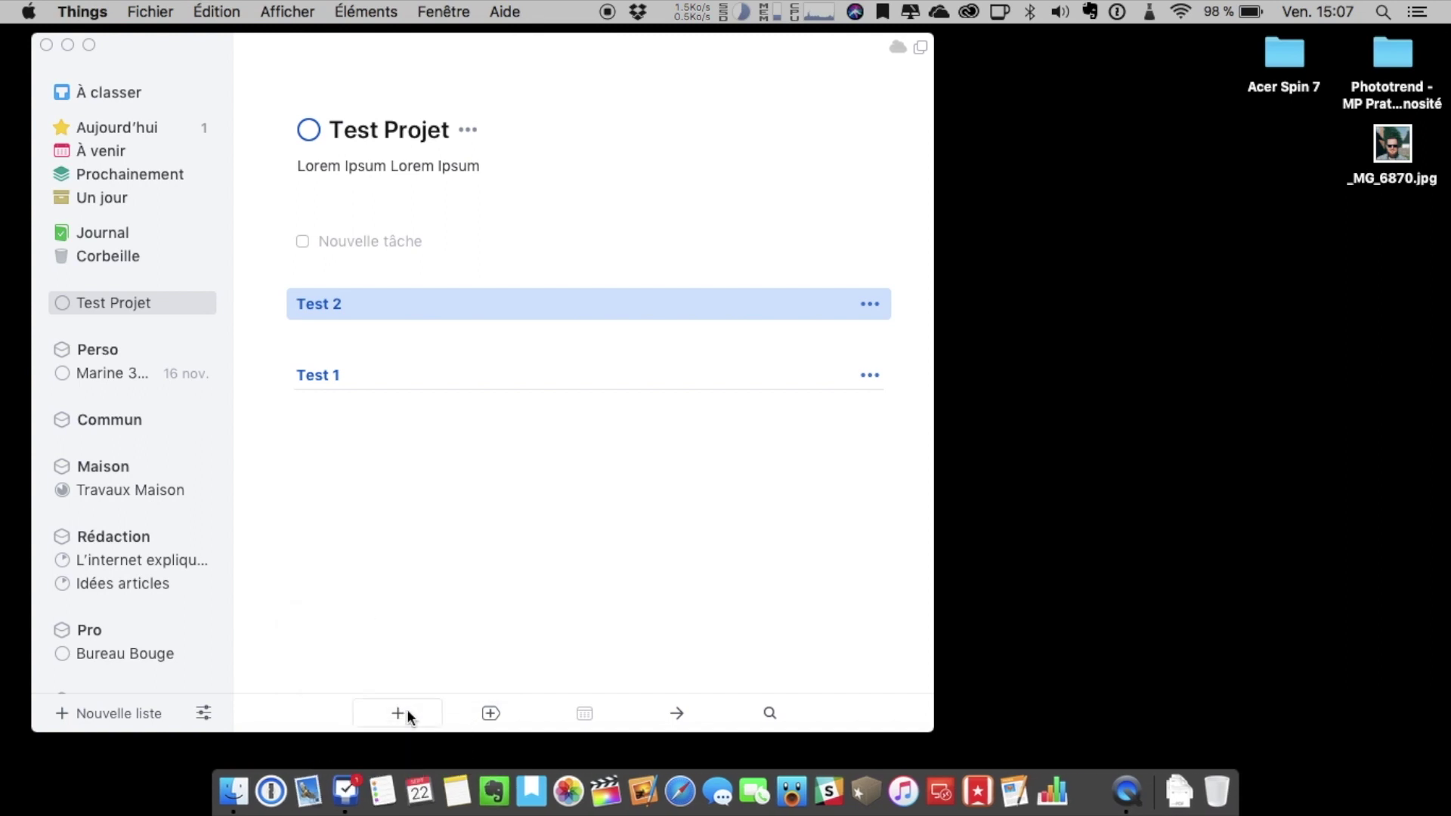
{"action": "left_click", "coordinate": [407, 712]}
{"action": "key", "text": "Escape"}
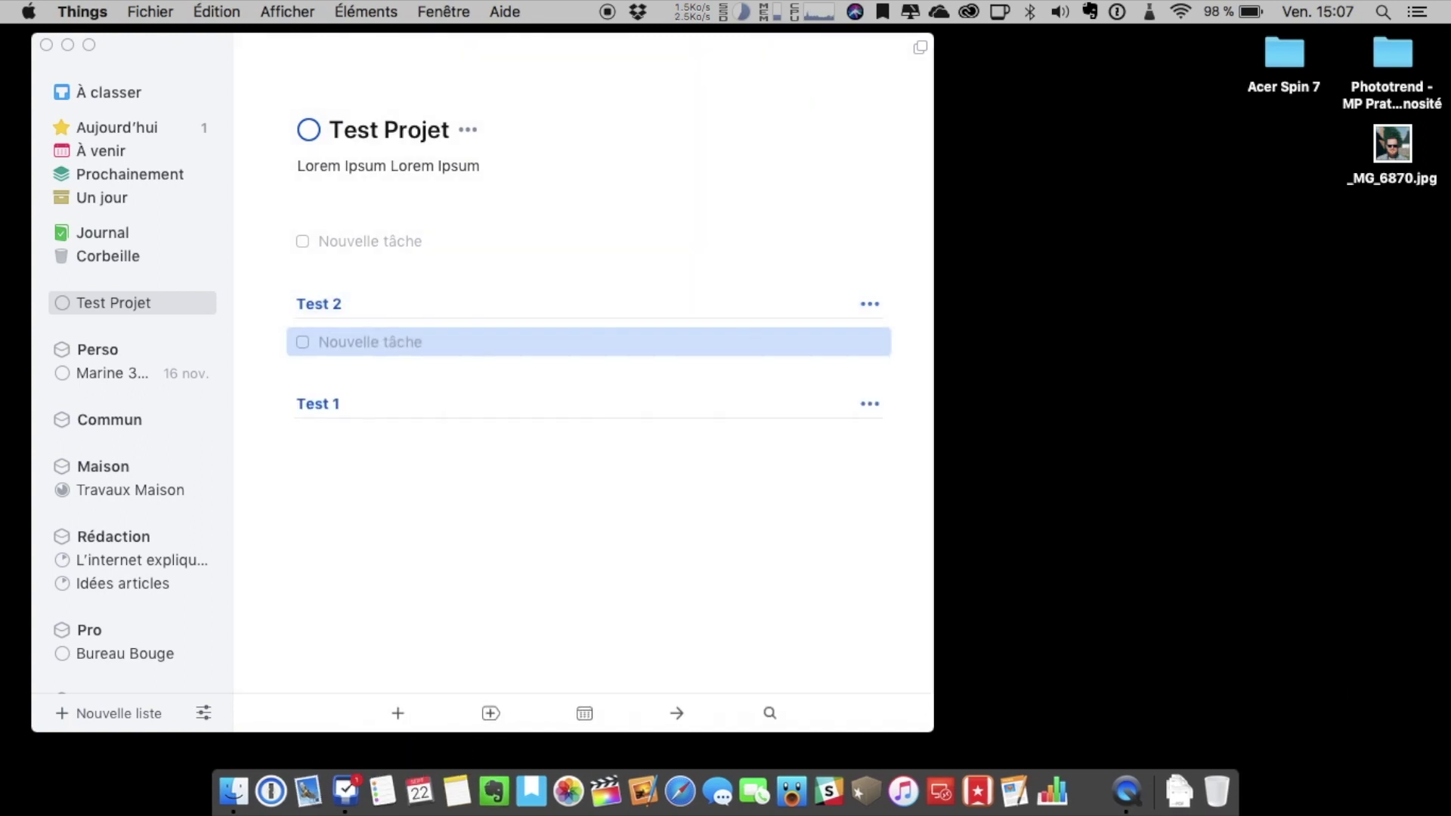
{"action": "key", "text": "super+n"}
{"action": "key", "text": "Escape"}
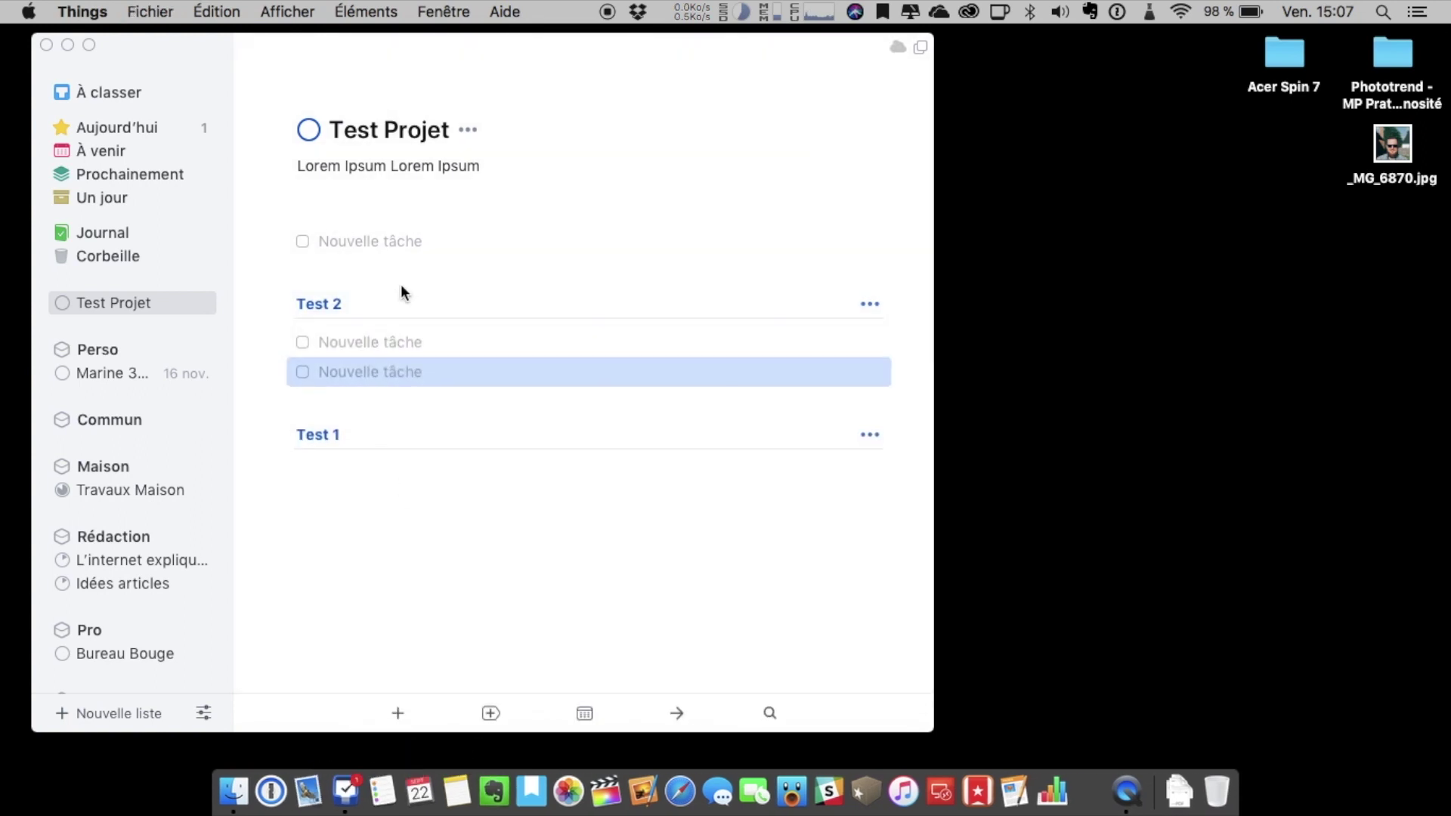
Step: Move the untitled task above the Test 2 heading to beneath the Test 1 heading
{"action": "left_click", "coordinate": [352, 227]}
{"action": "left_click_drag", "start_coordinate": [368, 237], "coordinate": [402, 475]}
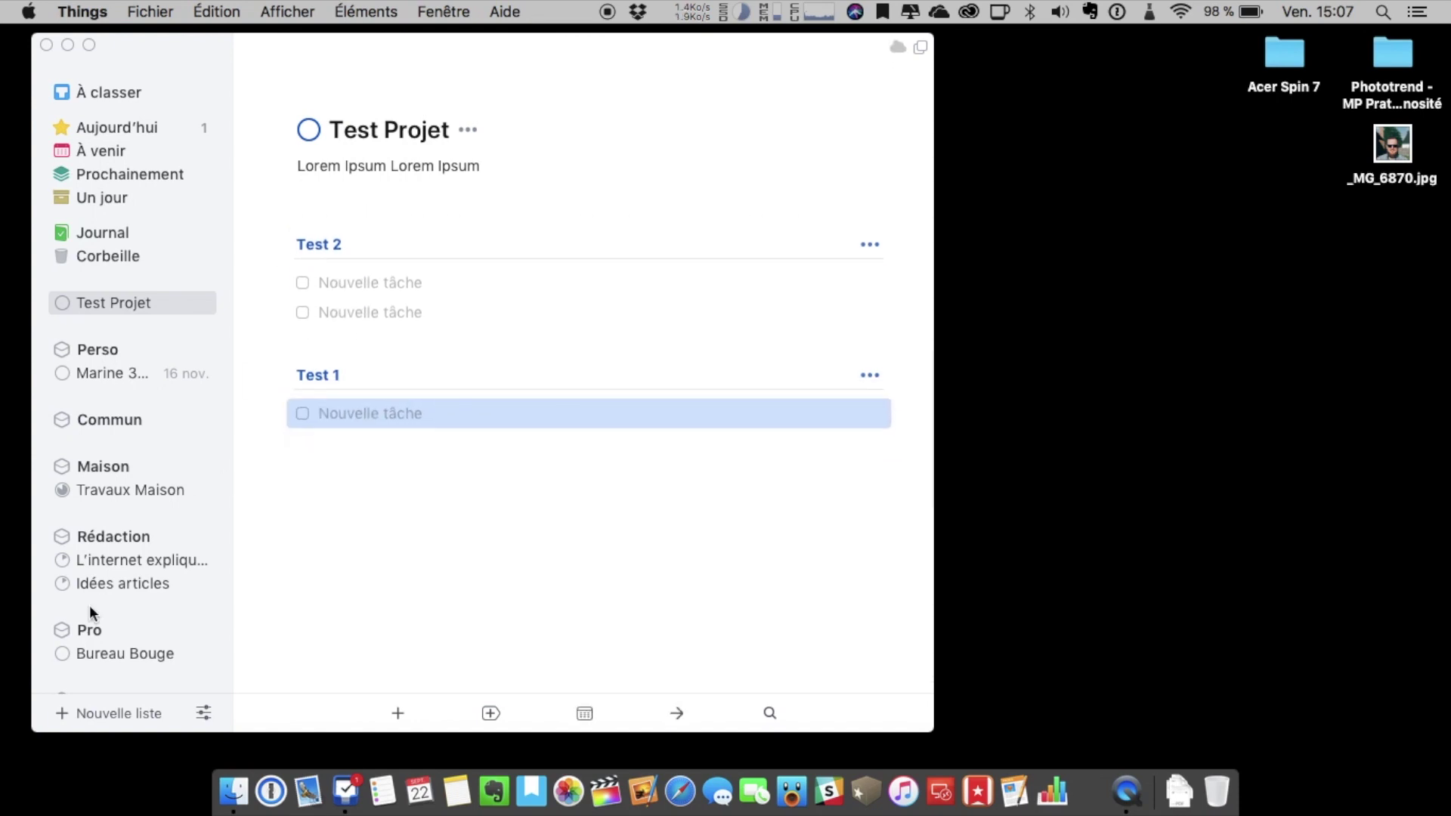
Step: View the Bureau Bouge project's notes, headings and tasks, and return to the À classer list
{"action": "scroll", "coordinate": [153, 464], "scroll_direction": "down", "scroll_amount": 2}
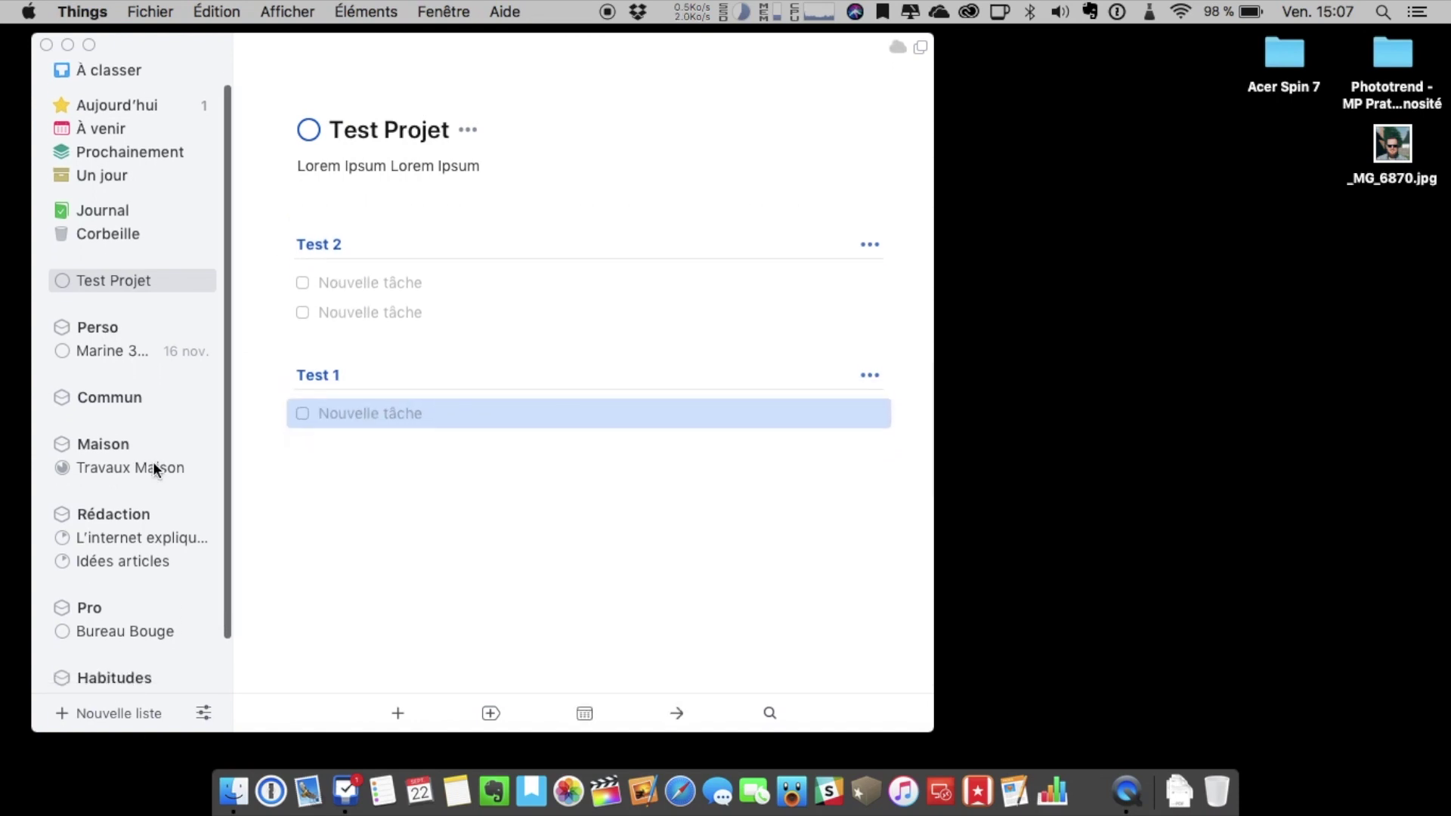
{"action": "left_click", "coordinate": [139, 626]}
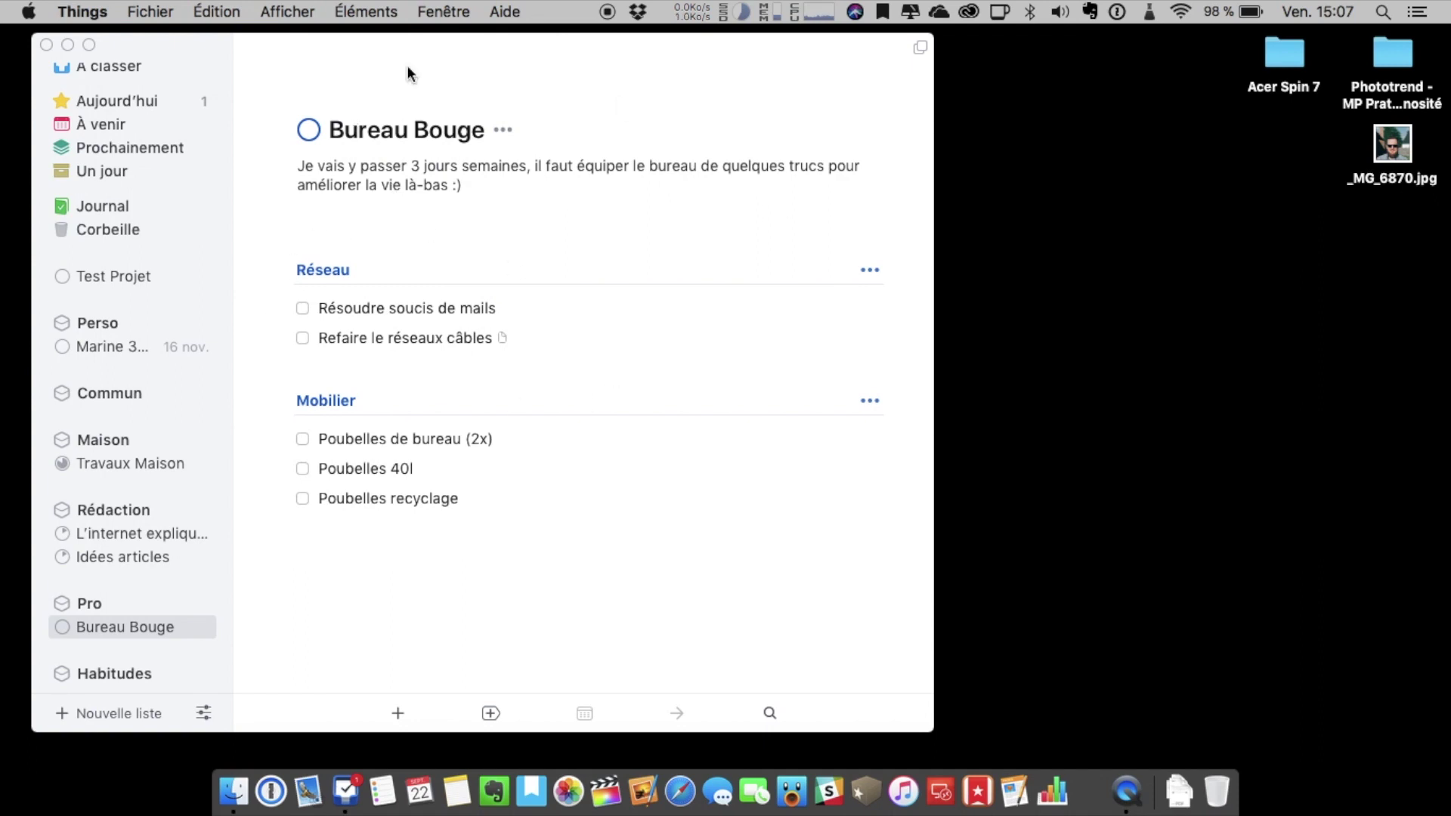
{"action": "scroll", "coordinate": [169, 180], "scroll_direction": "up", "scroll_amount": 2}
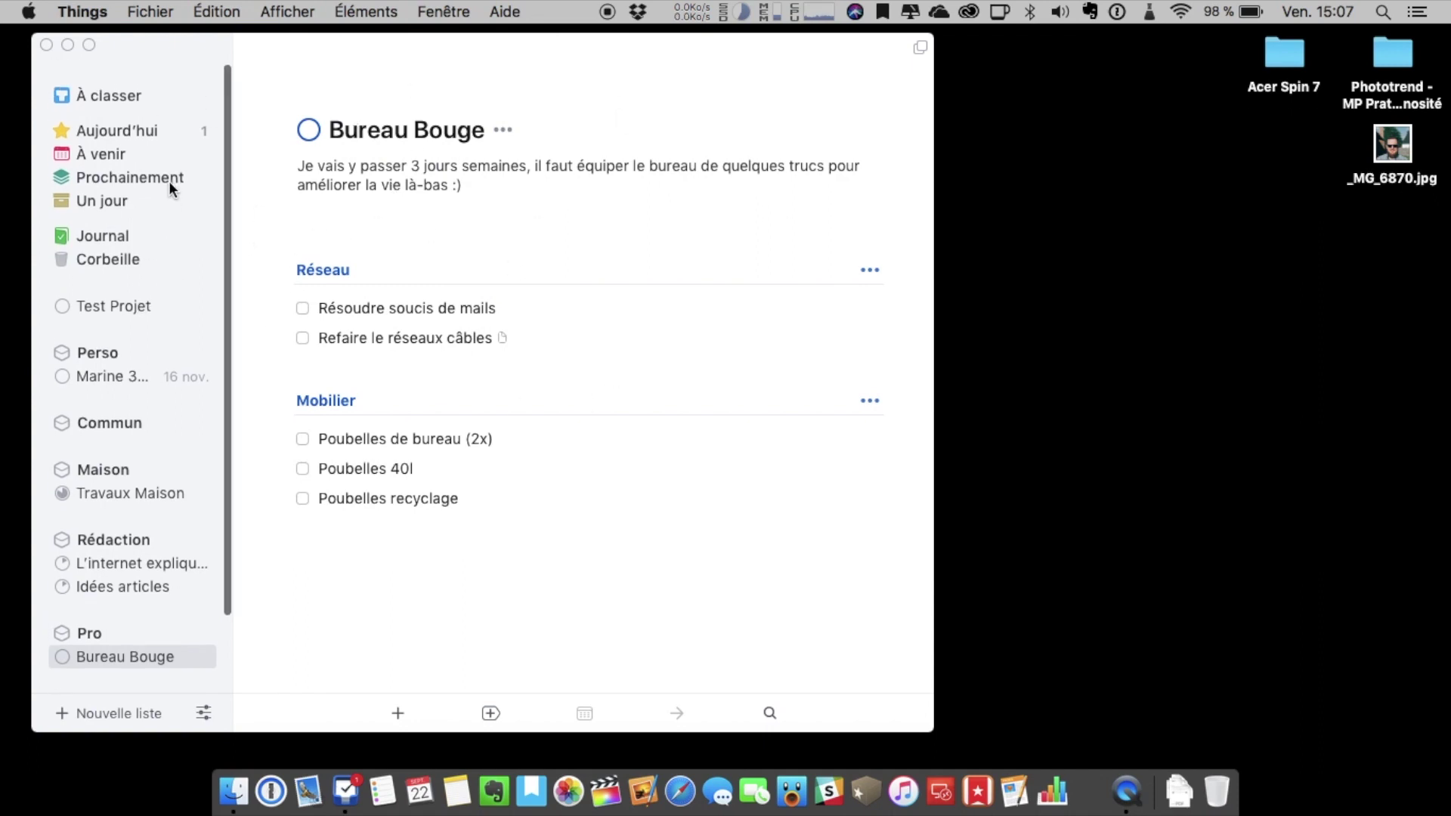
{"action": "left_click", "coordinate": [157, 89]}
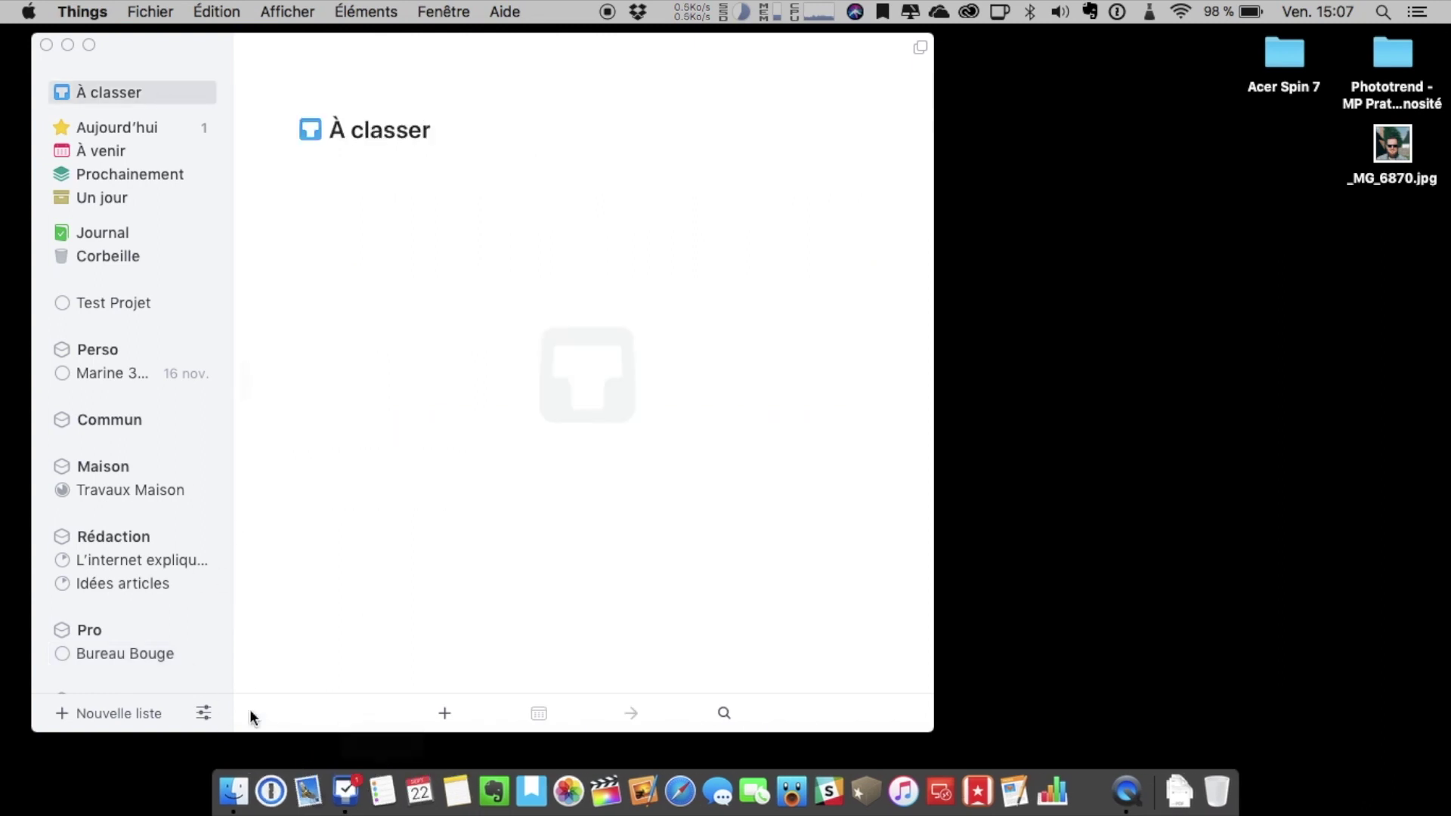
Step: Review the Things Cloud settings and choose the reminders list shown in À classer in the Siri settings
{"action": "left_click", "coordinate": [204, 713]}
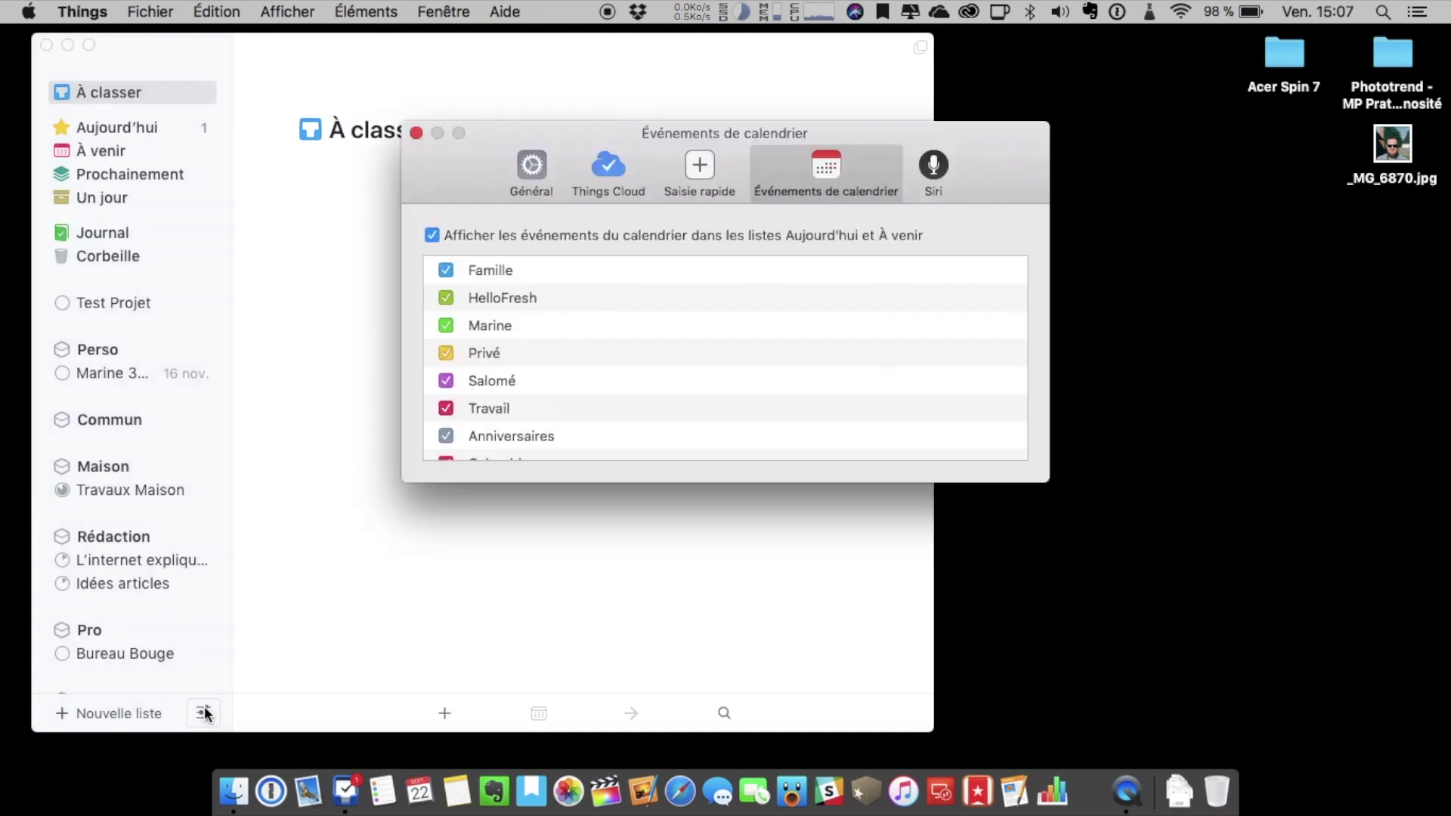
{"action": "left_click", "coordinate": [603, 171]}
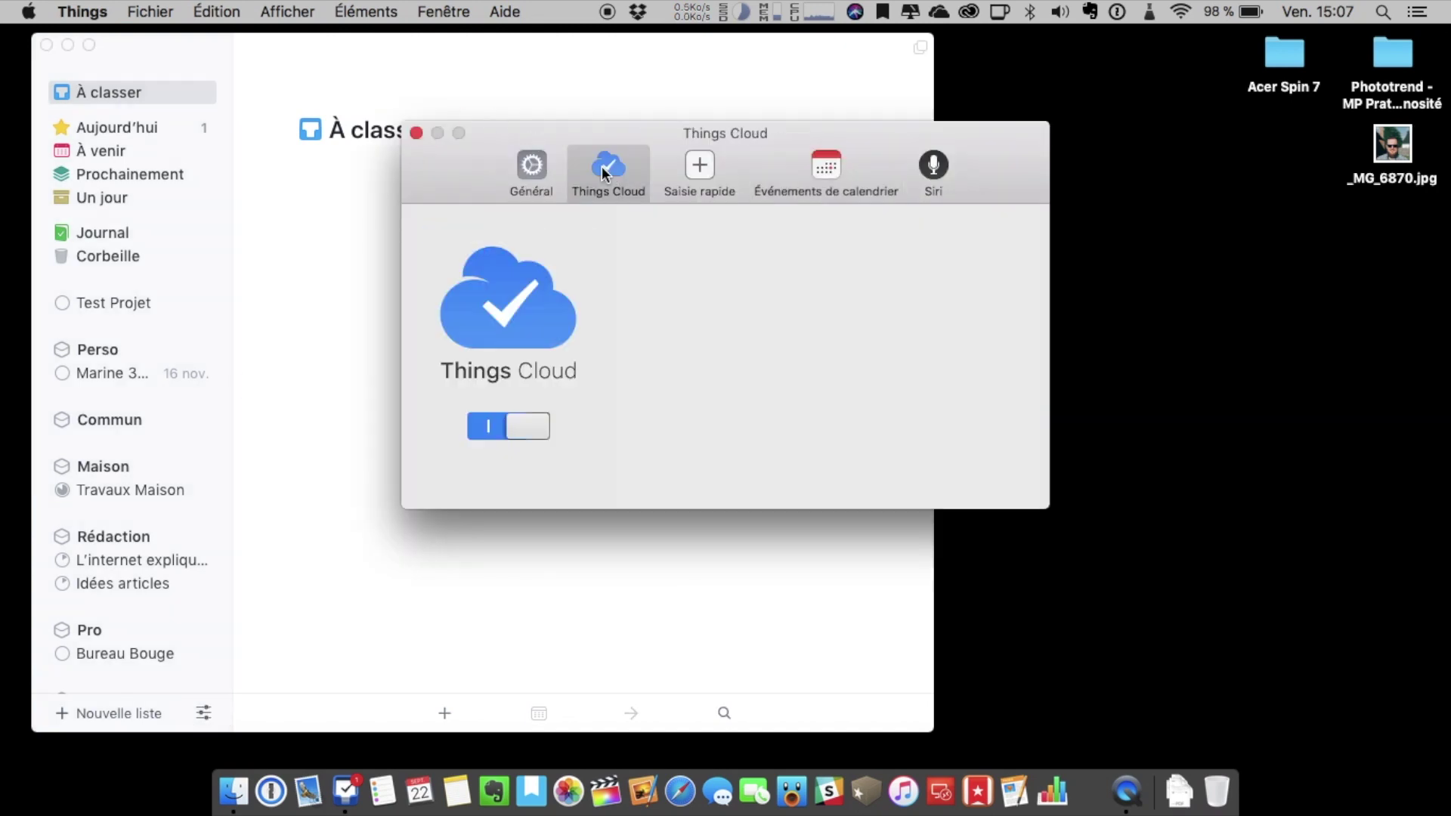
{"action": "left_click", "coordinate": [934, 161]}
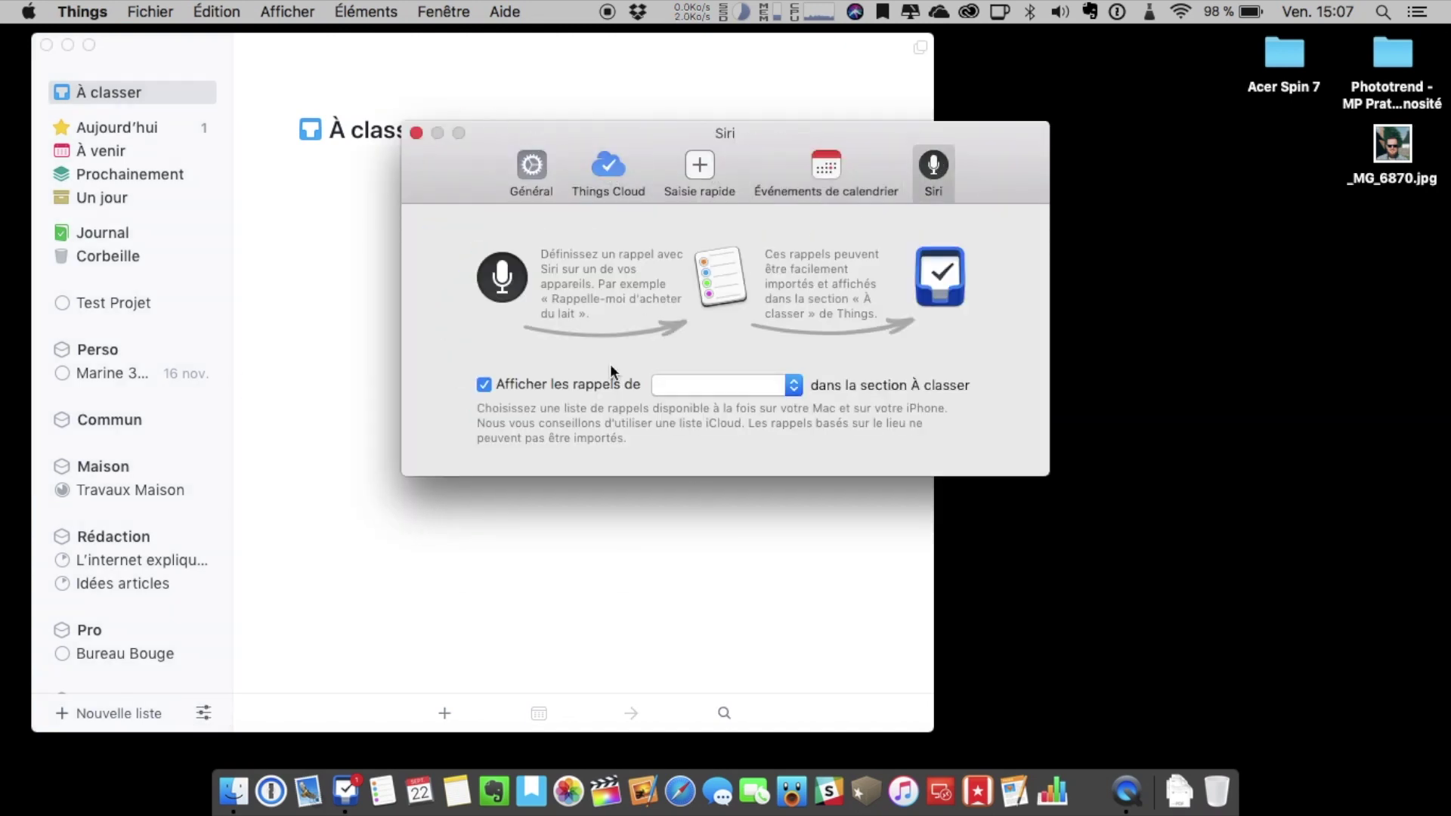
{"action": "left_click", "coordinate": [730, 385]}
{"action": "left_click", "coordinate": [709, 501]}
{"action": "left_click", "coordinate": [417, 133]}
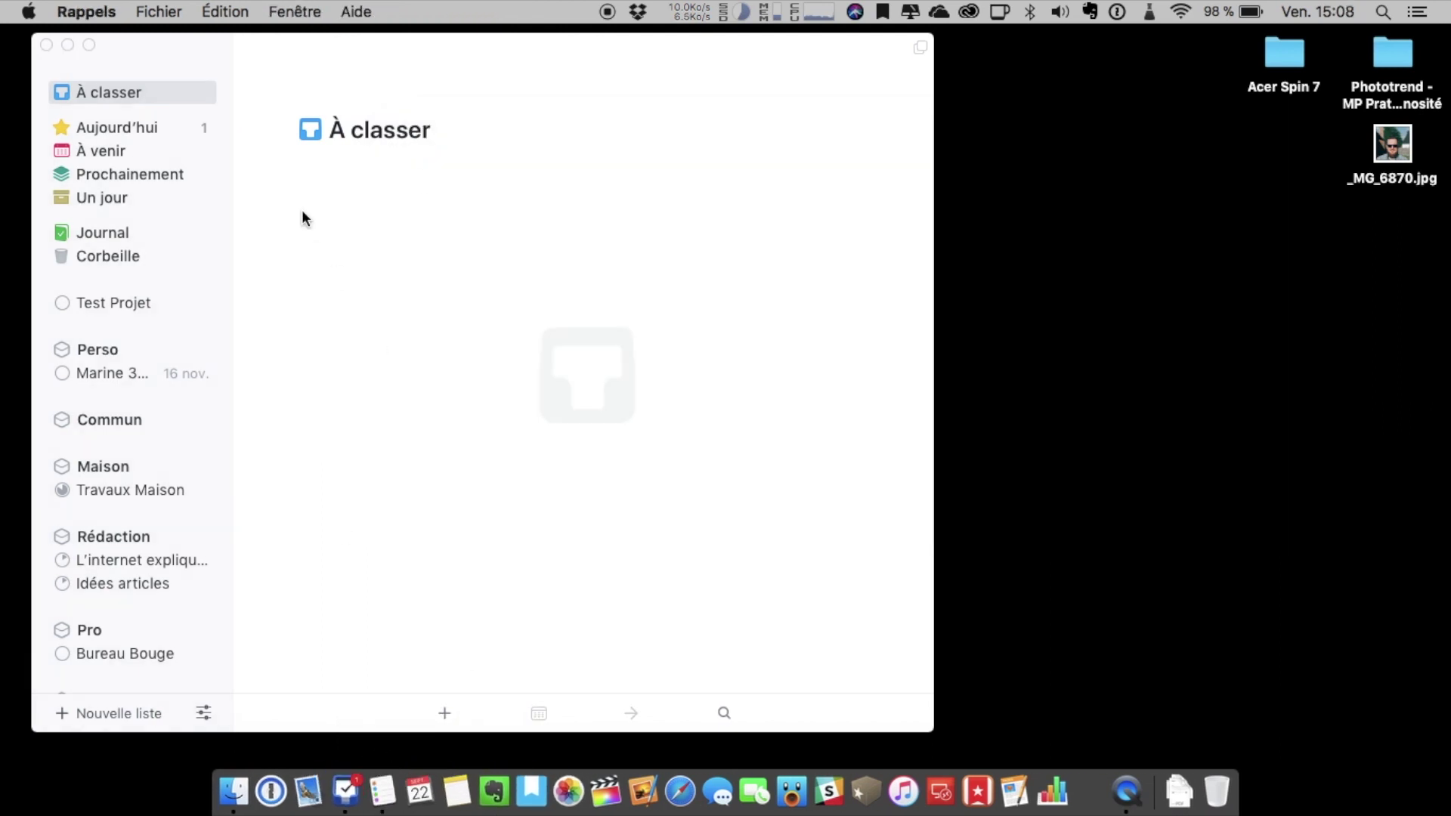
Step: In Rappels, add a reminder titled Test import to the inbox list and close the window
{"action": "left_click", "coordinate": [537, 229]}
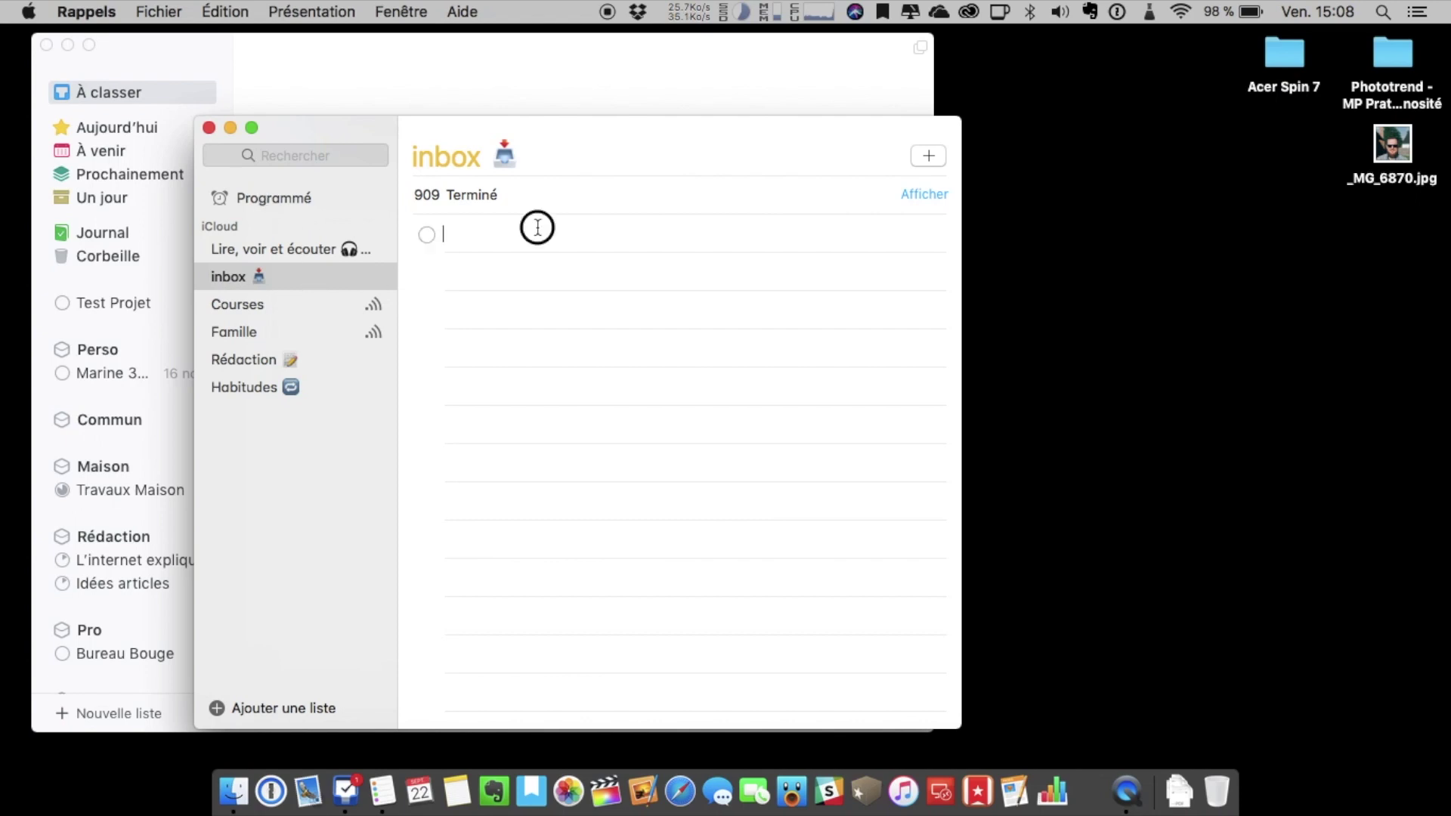
{"action": "type", "text": "Test import"}
{"action": "key", "text": "Return"}
{"action": "left_click", "coordinate": [209, 127]}
Step: Check À classer in Things for the Test import reminder, reopening Rappels briefly to check its inbox list
{"action": "left_click", "coordinate": [147, 127]}
{"action": "left_click", "coordinate": [152, 95]}
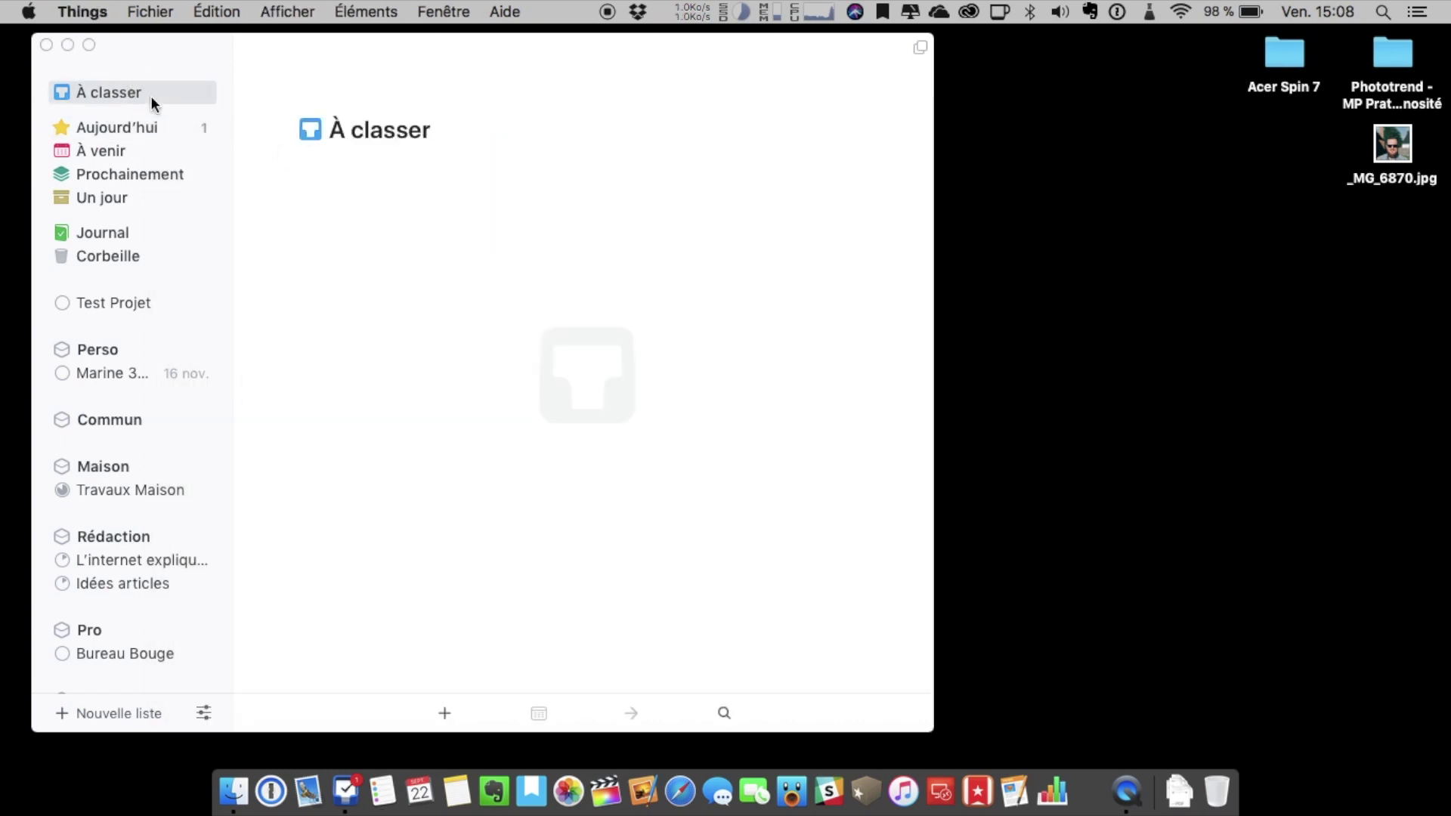
{"action": "left_click", "coordinate": [382, 791]}
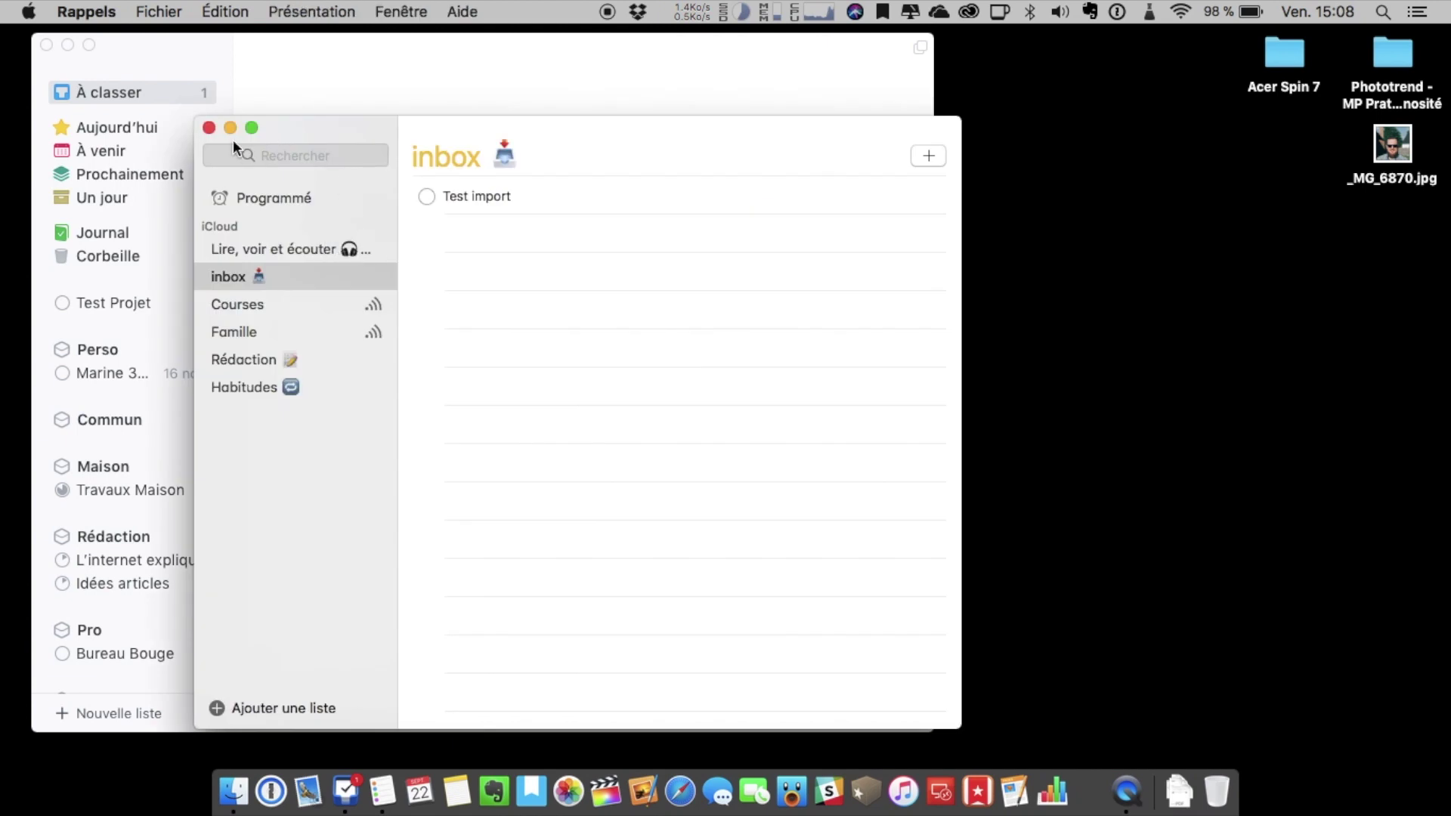
{"action": "left_click", "coordinate": [208, 124]}
{"action": "left_click", "coordinate": [312, 243]}
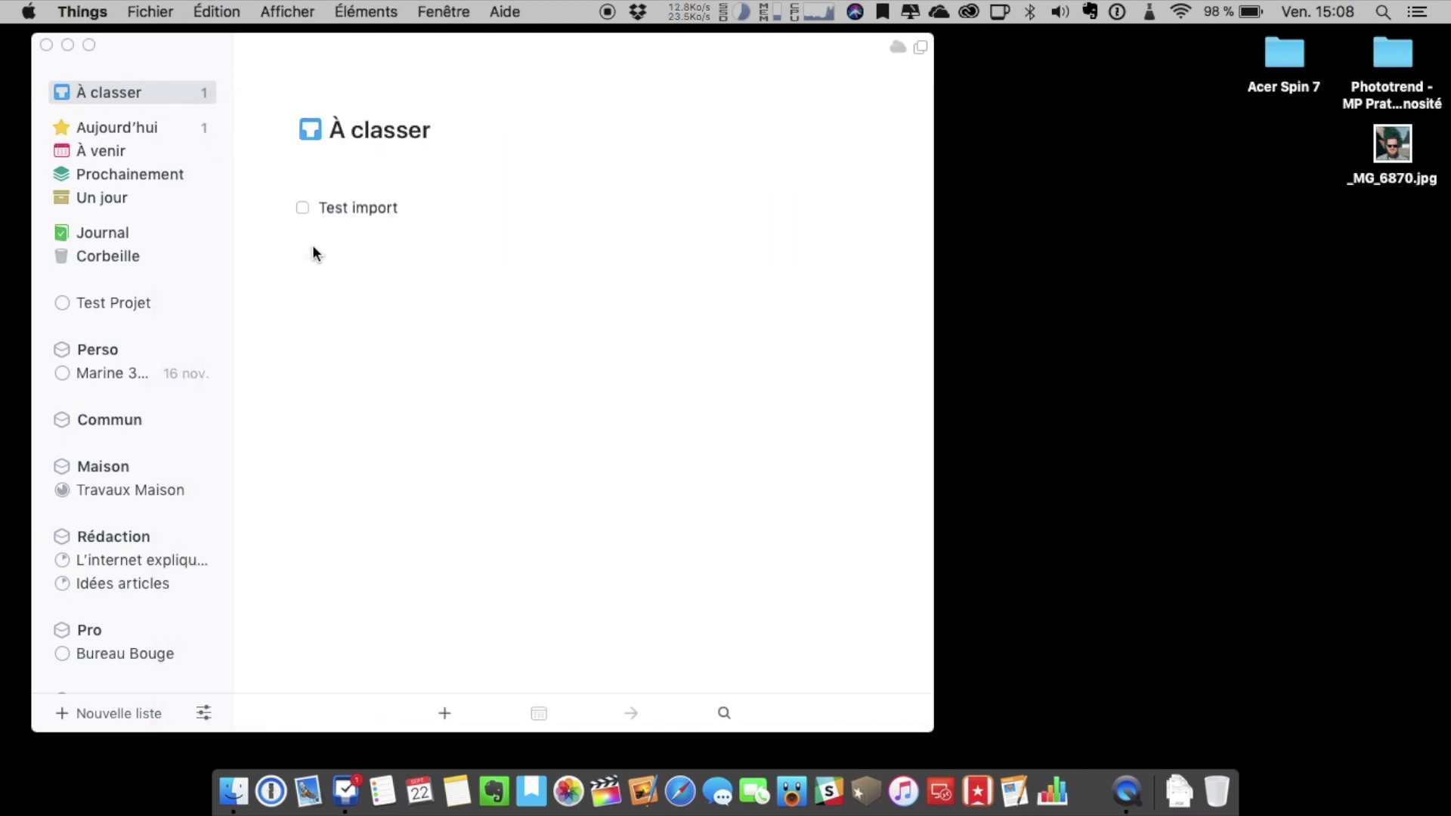